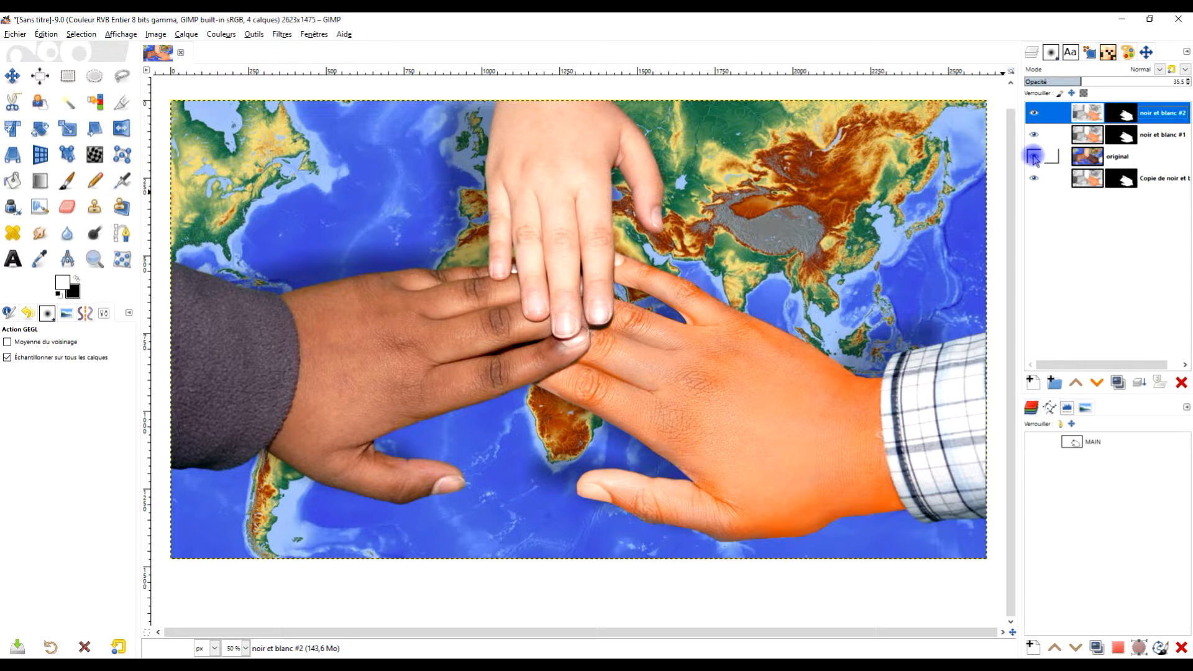
Compare the recoloured hand with the untouched photo by toggling the visibility of all layers except "original"
shift+click(1033, 157)
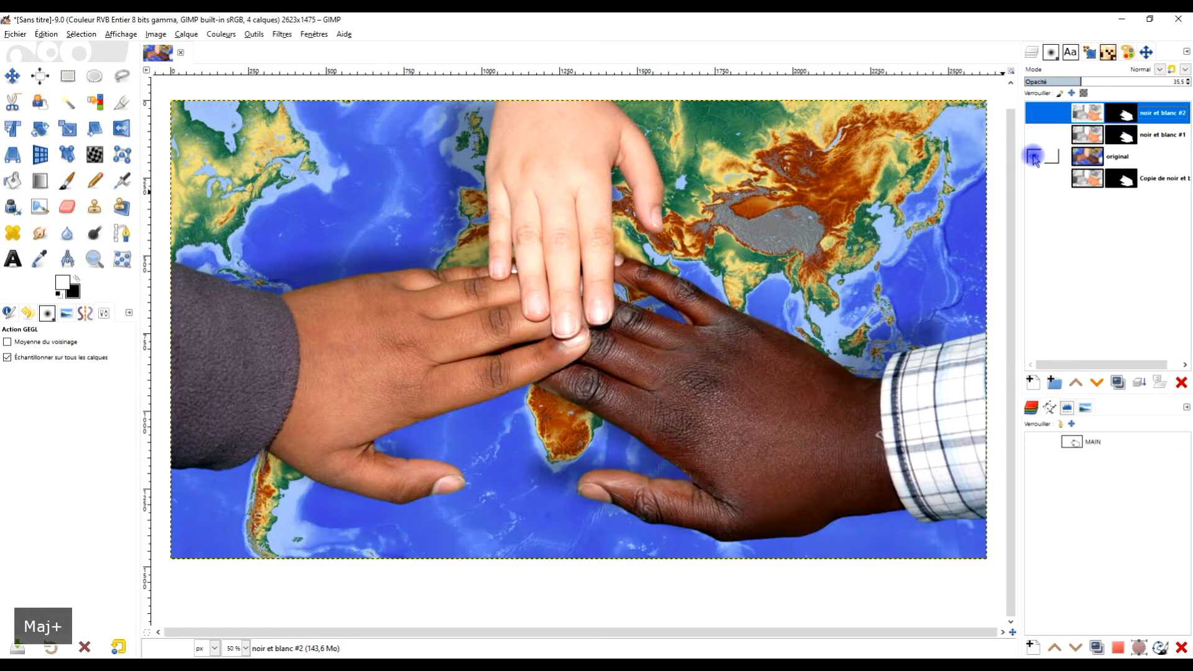
shift+click(1034, 157)
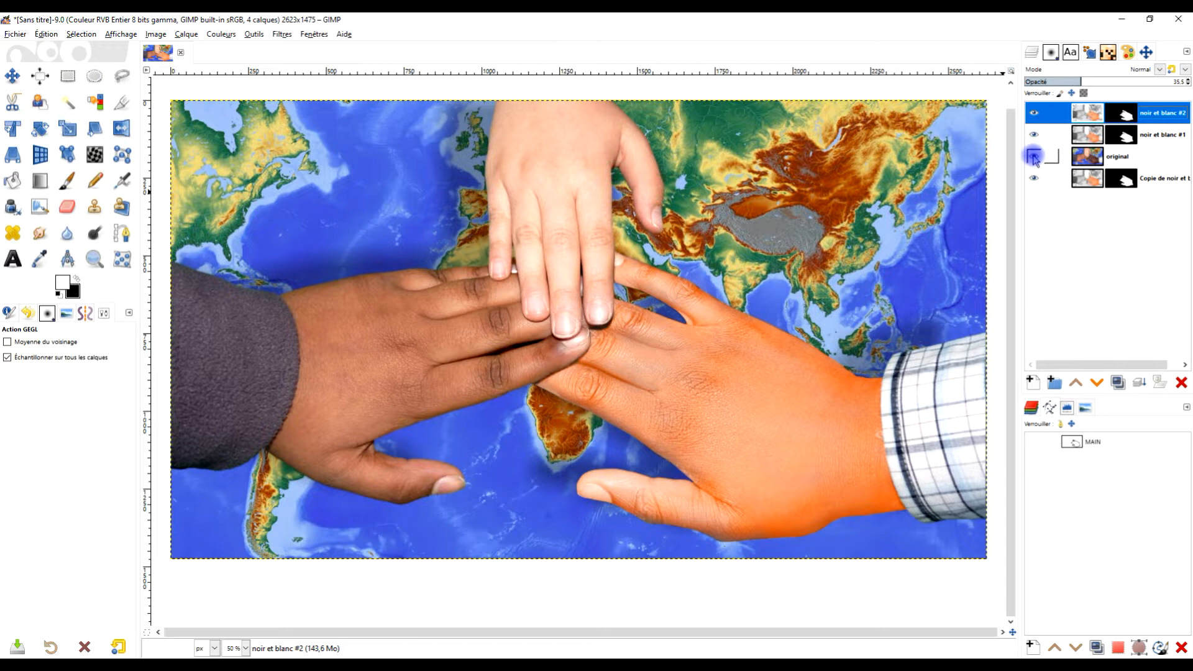
click(1035, 157)
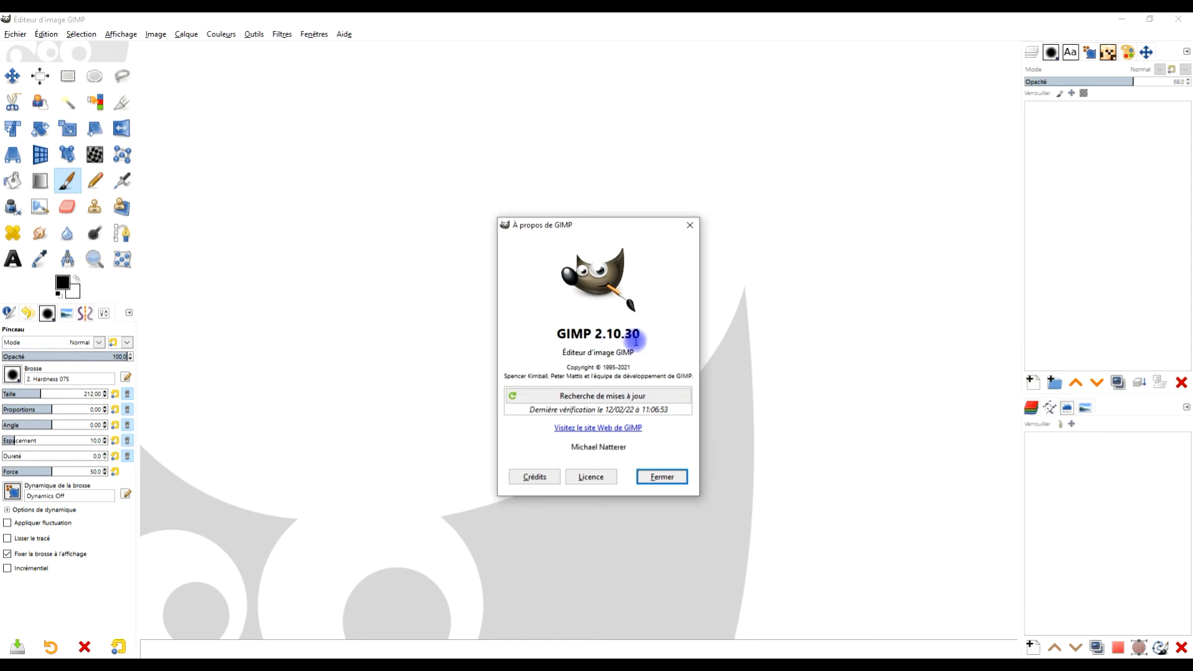
Close the version information, switch to the Pixabay page in the browser, open the hands photo at 2623×1475 and copy it
click(663, 477)
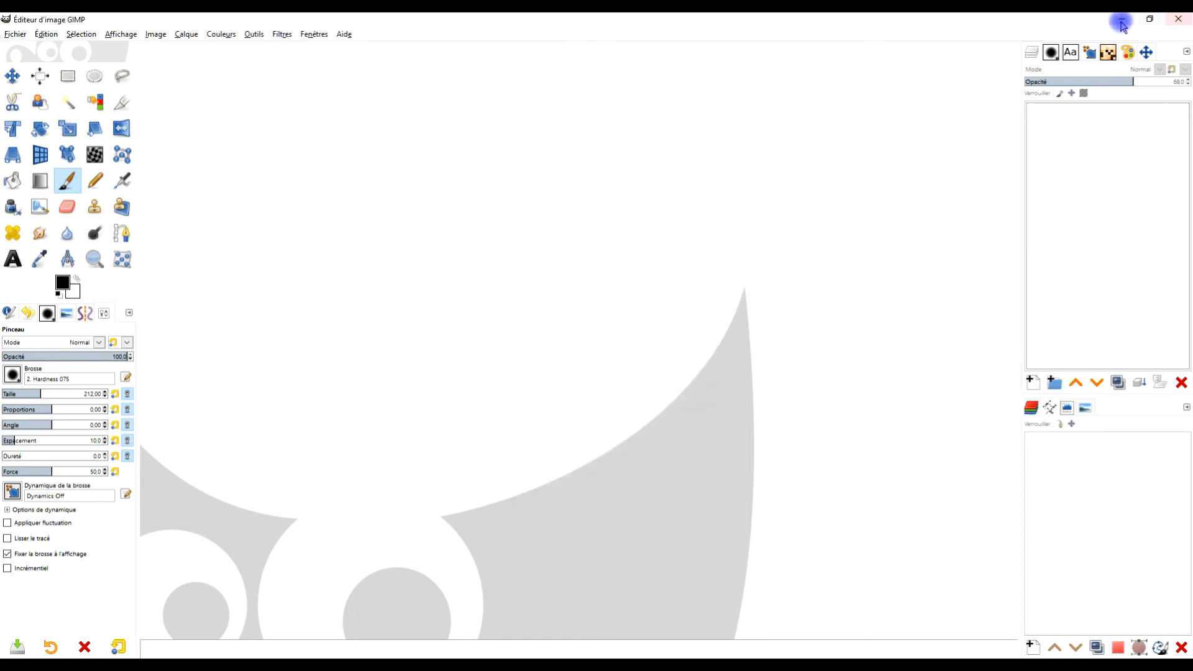
click(1122, 19)
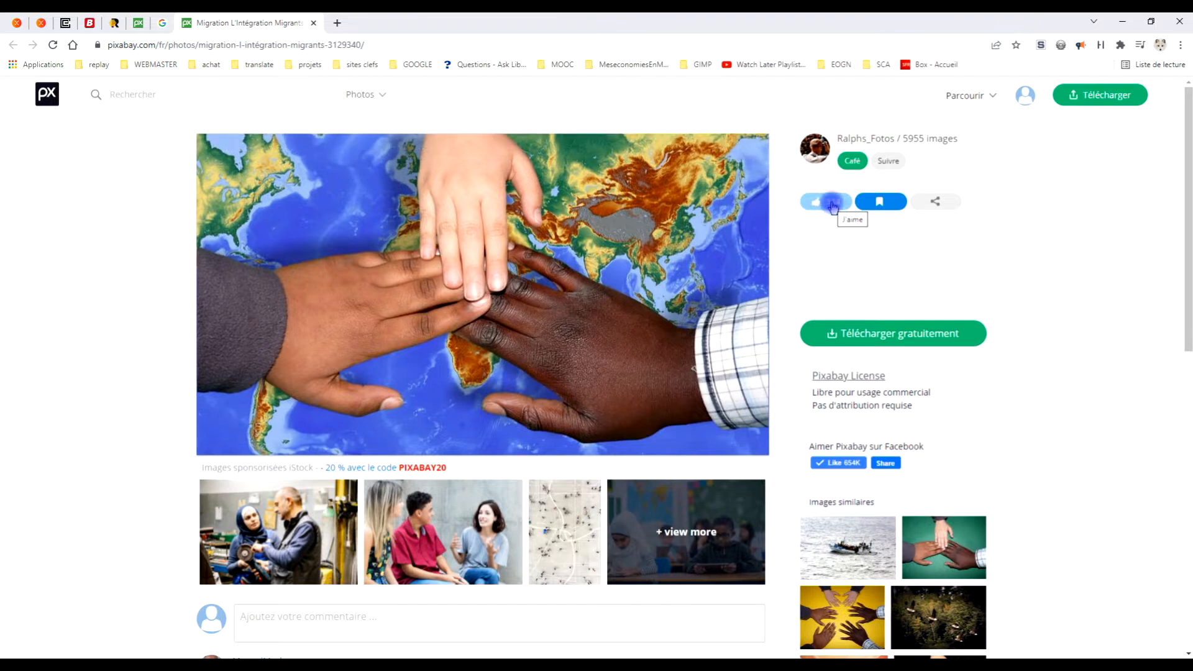
click(890, 334)
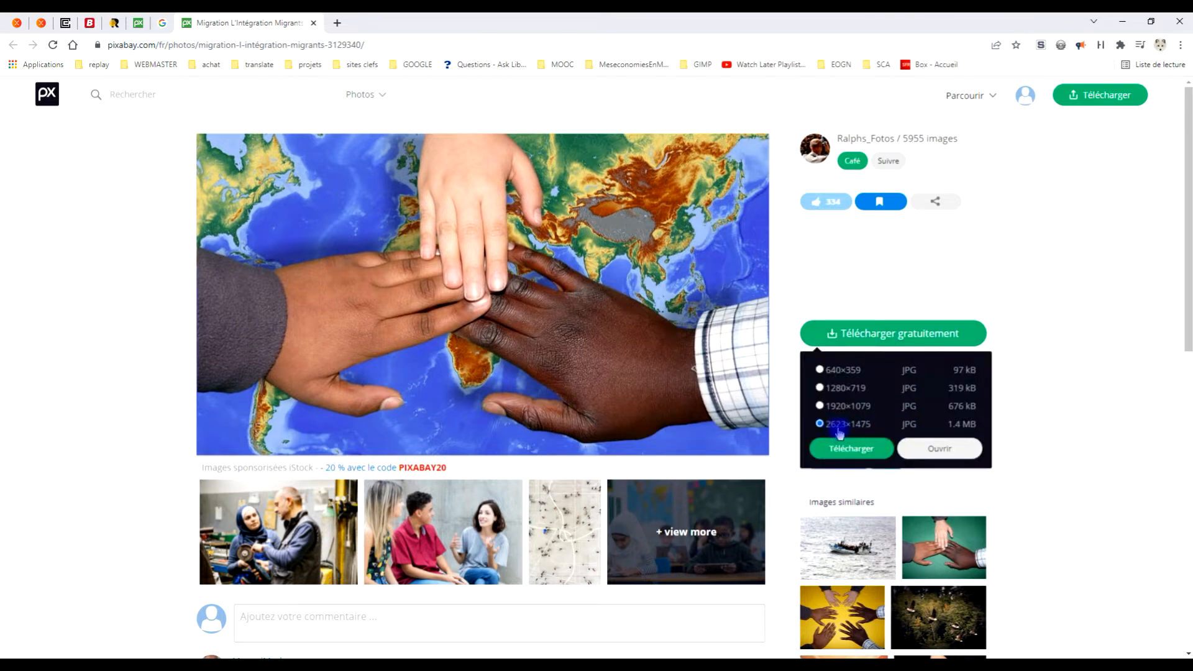
click(951, 448)
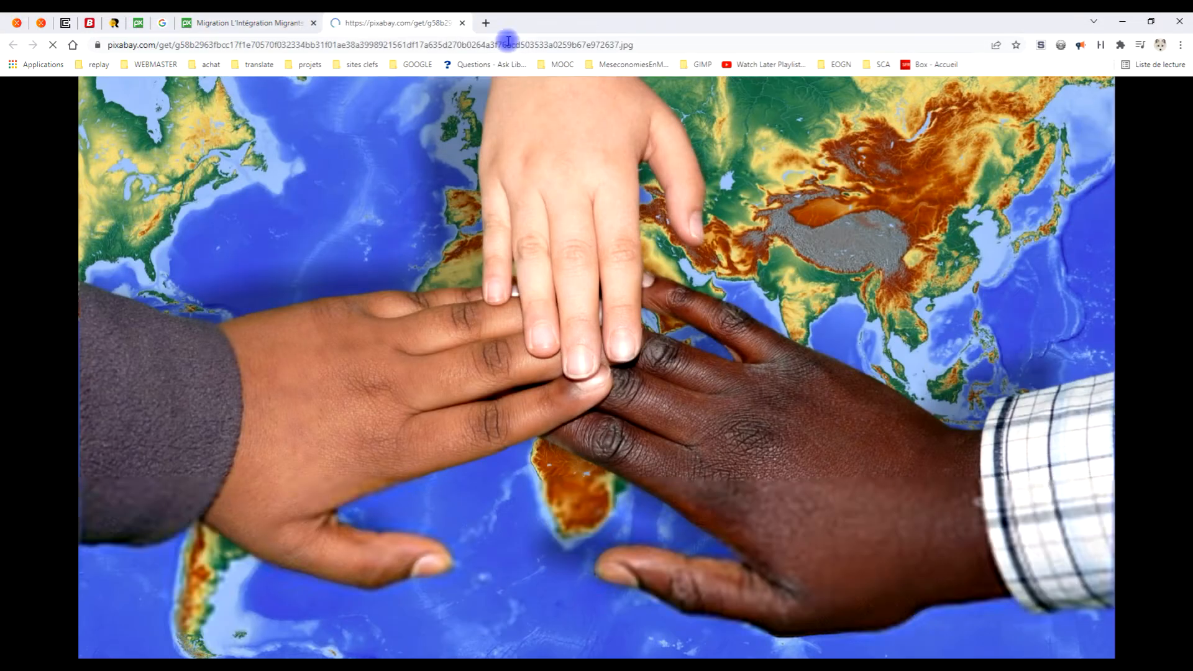
right_click(581, 193)
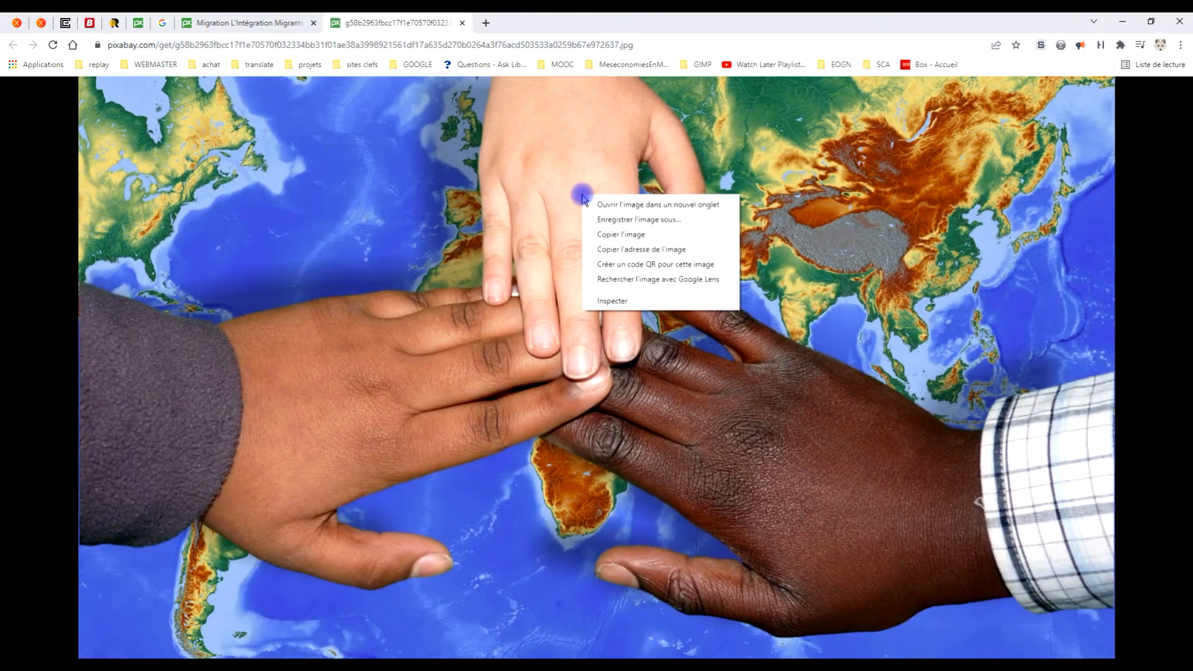
click(660, 234)
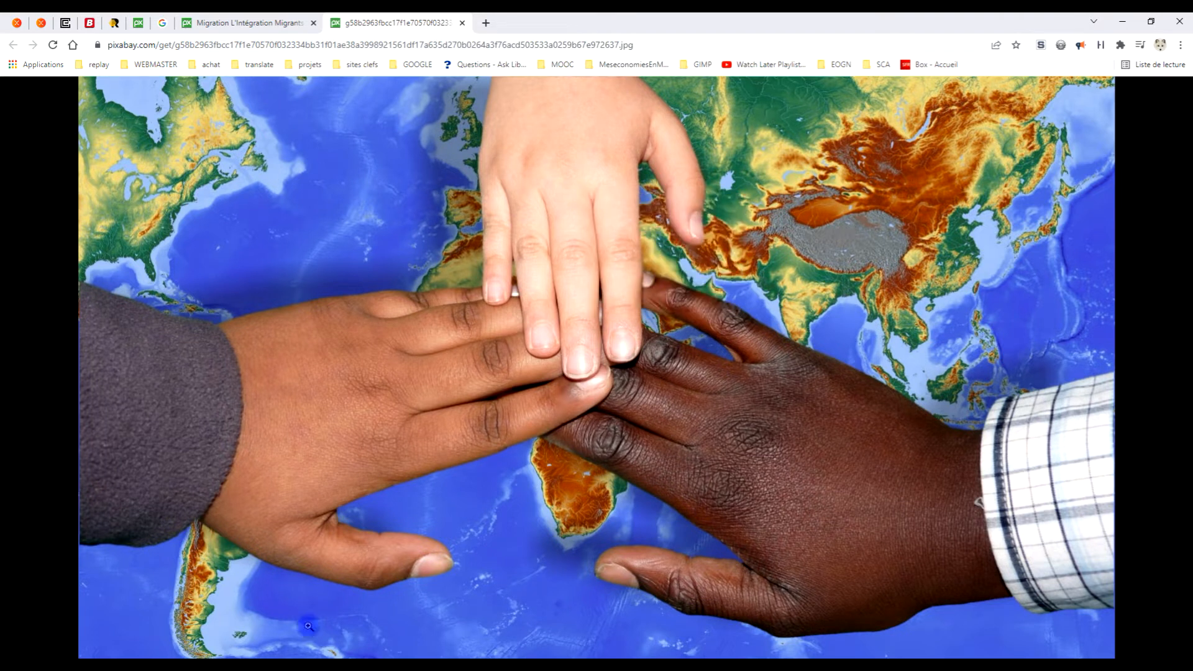
Switch back to GIMP and paste the copied hands photo as a new image
click(242, 656)
click(47, 34)
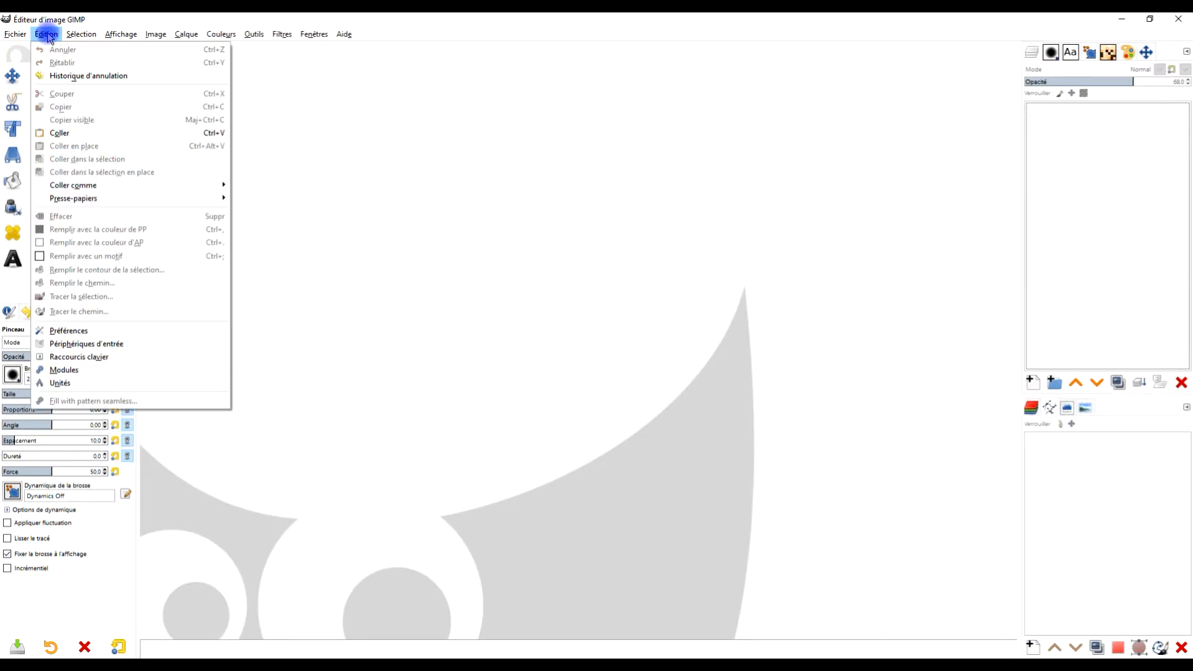
mouse_move(234, 190)
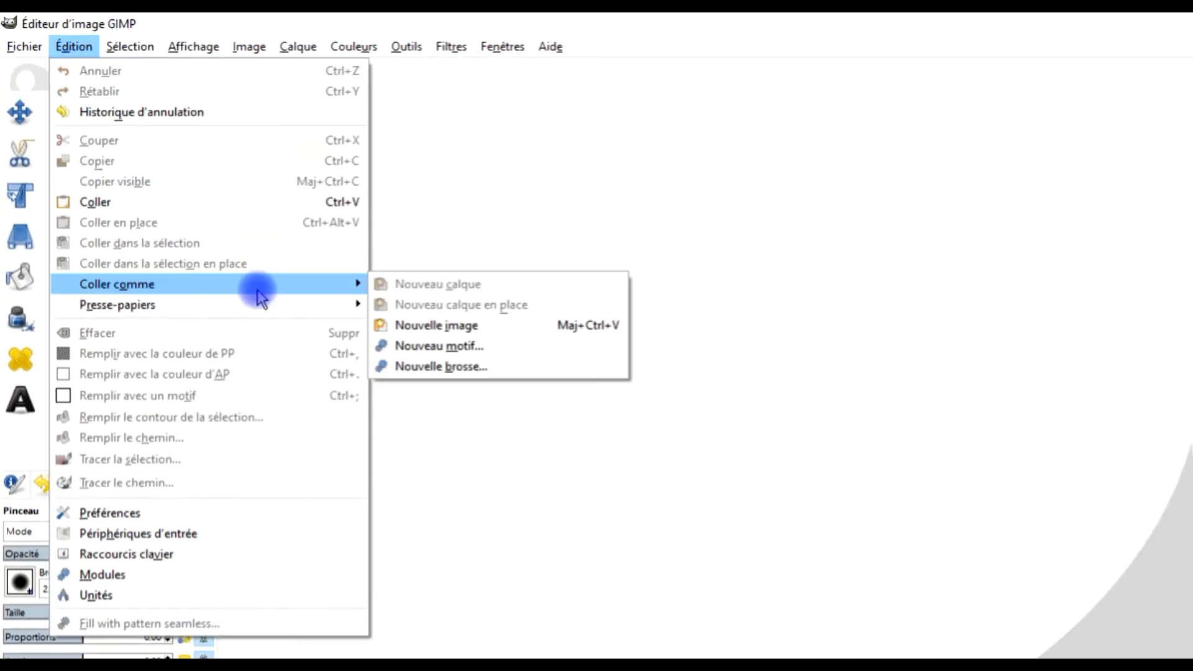
click(456, 329)
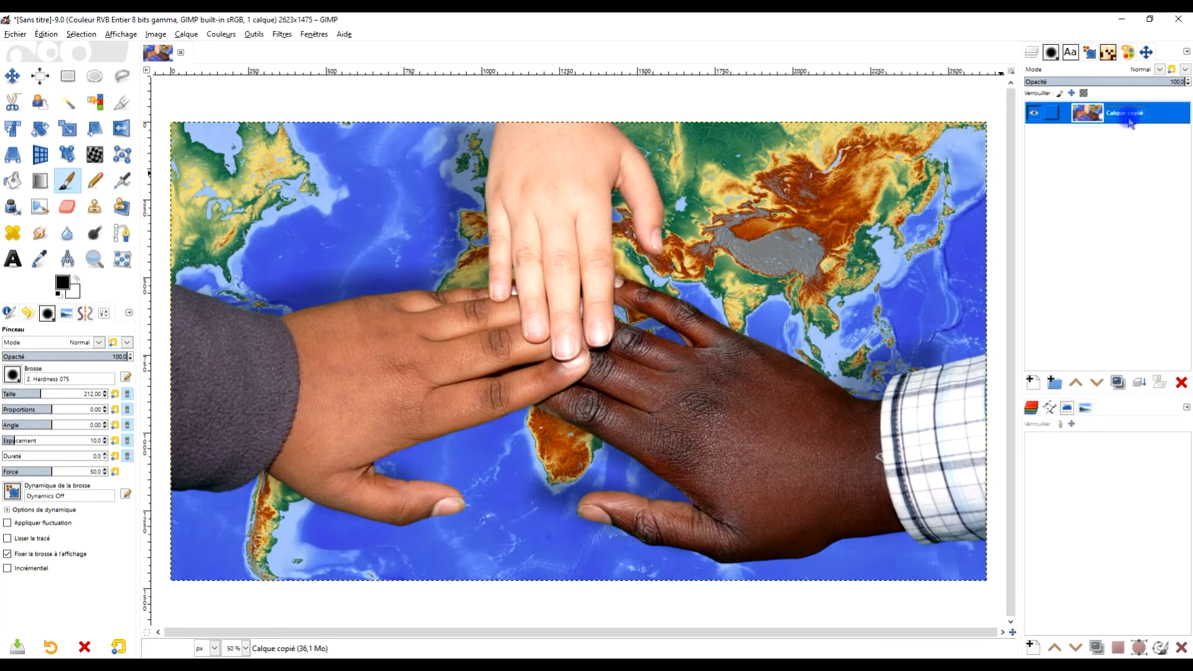
Rename the pasted layer as "original" and duplicate it
double_click(1128, 120)
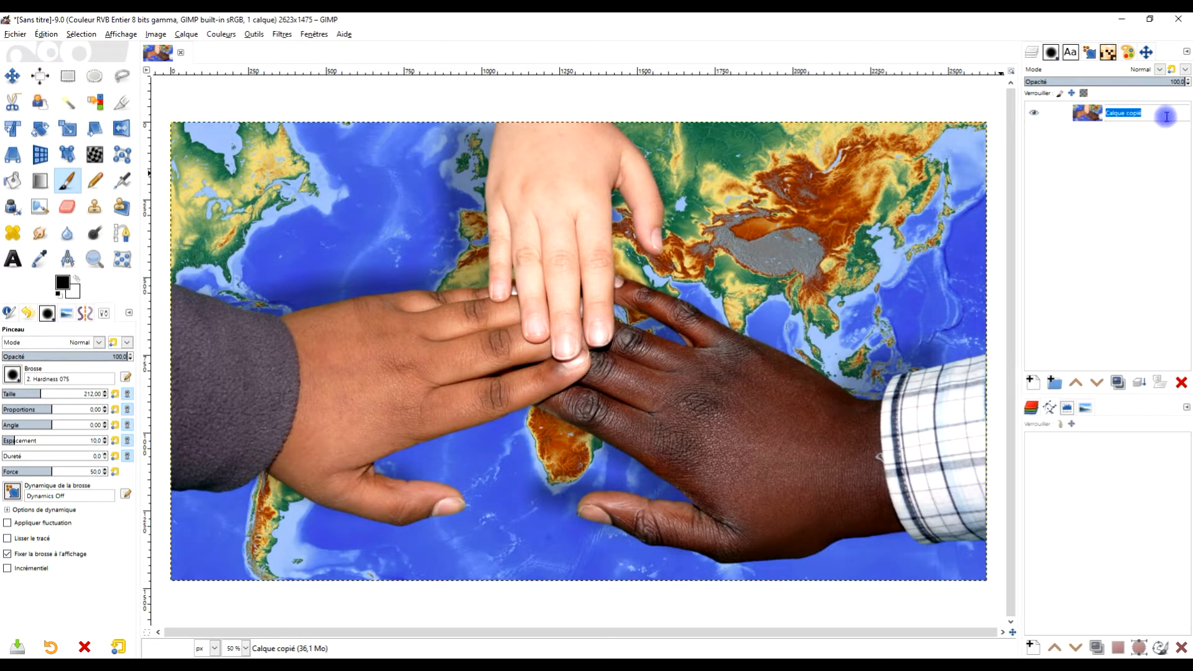
key(Caps_Lock)
text(R)
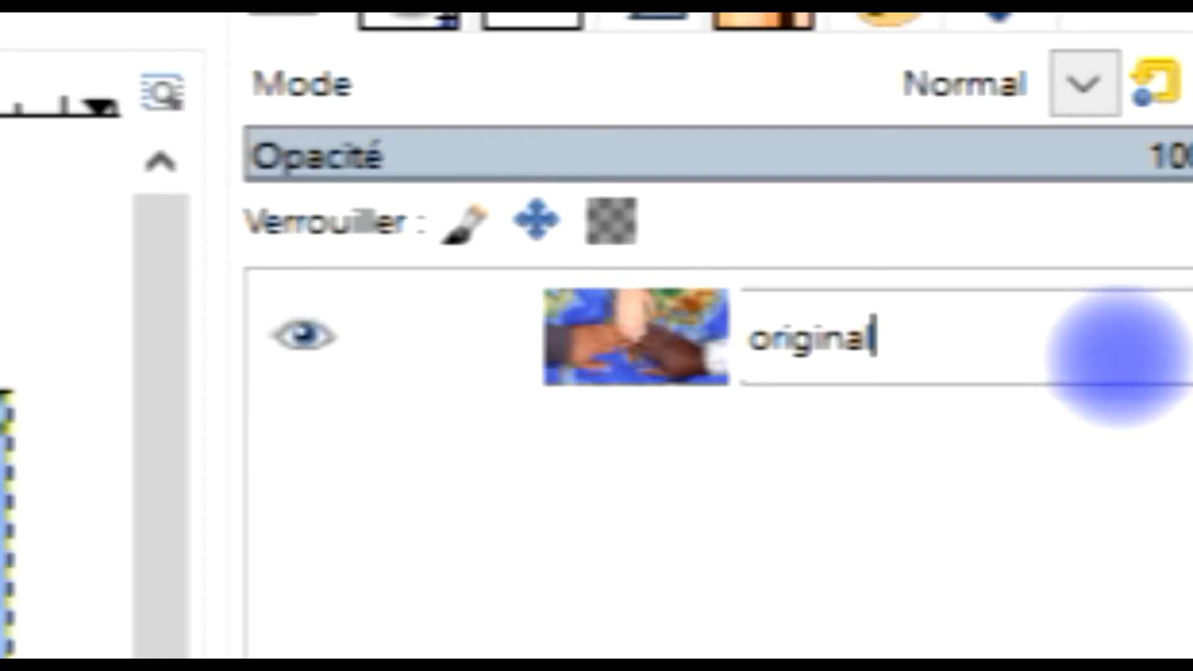
key(Return)
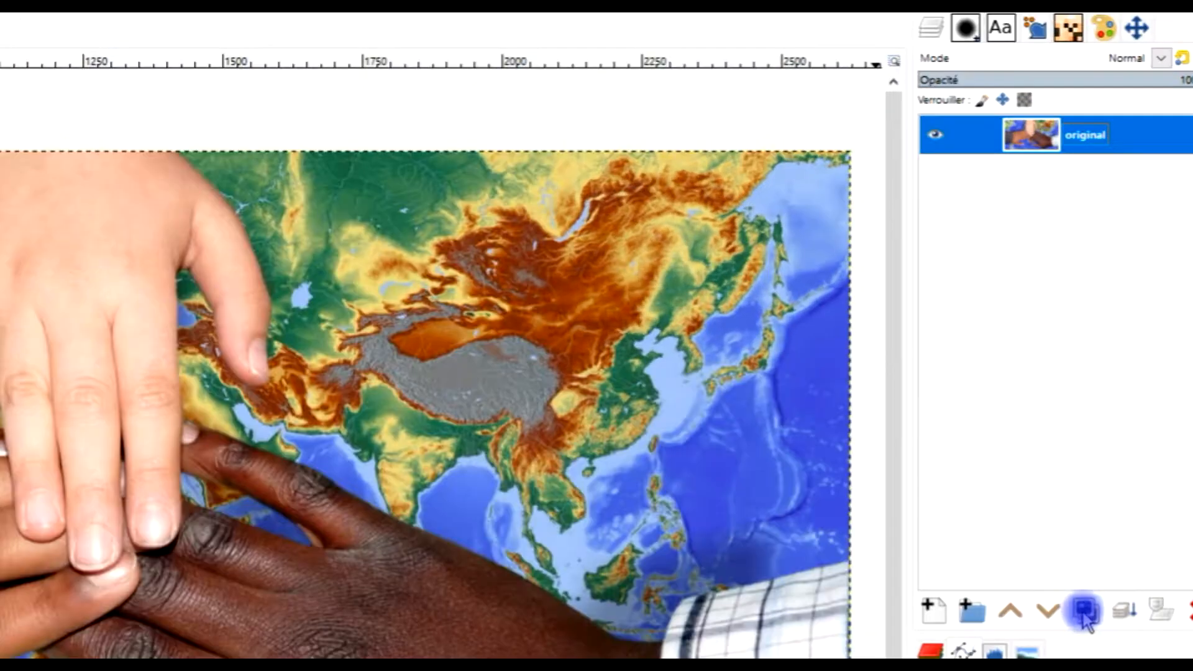
click(1084, 612)
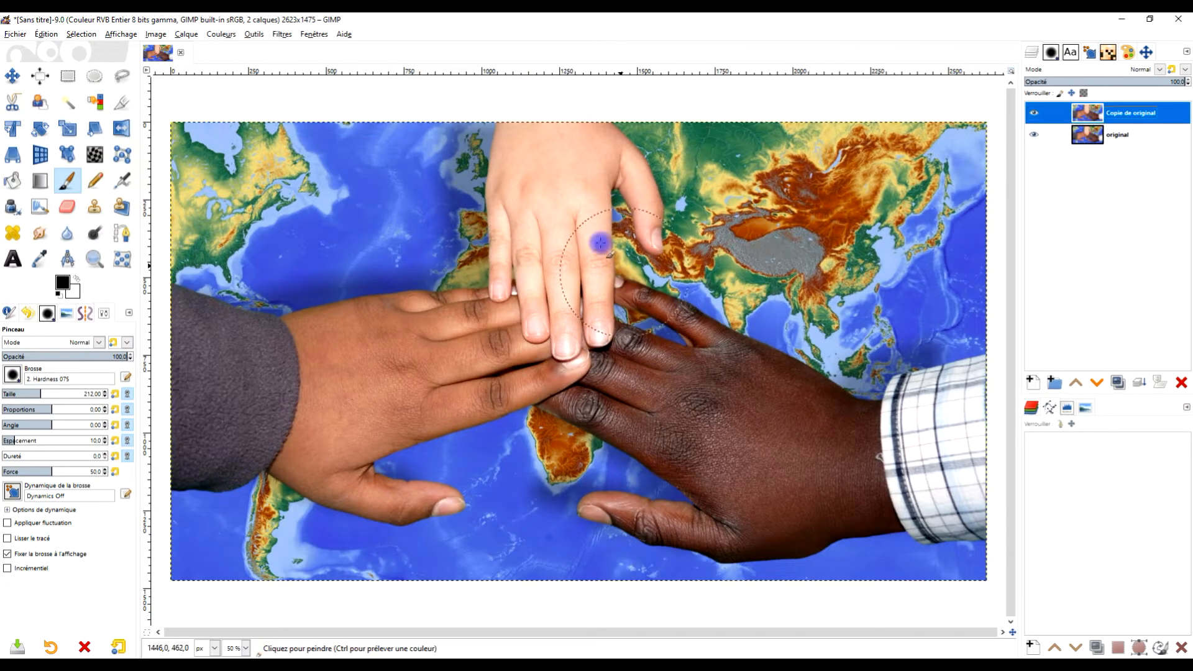
Desaturate the duplicated layer using the Valeur (TSV) mode at 100% opacity
click(212, 36)
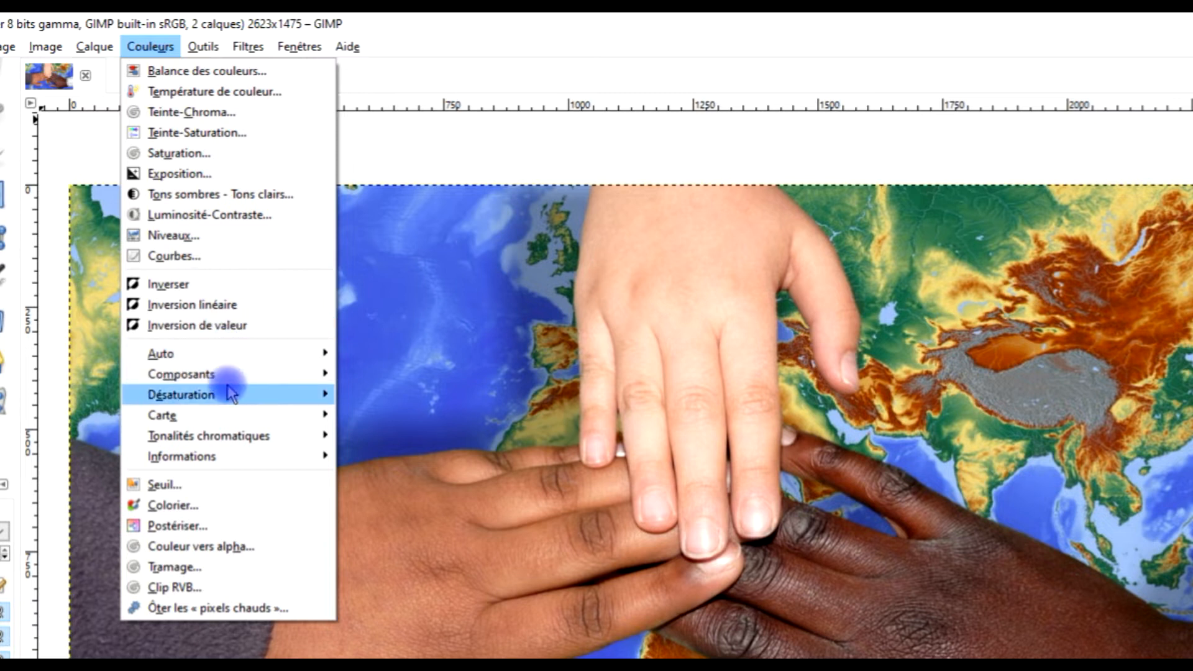
mouse_move(244, 393)
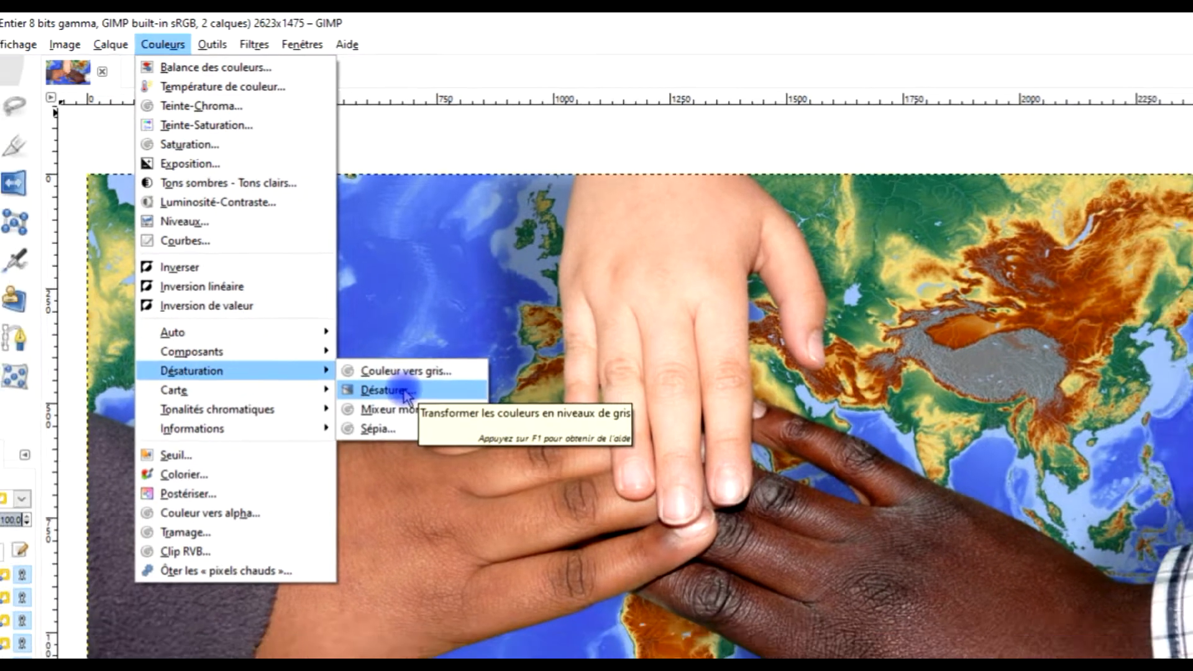
click(410, 418)
click(236, 195)
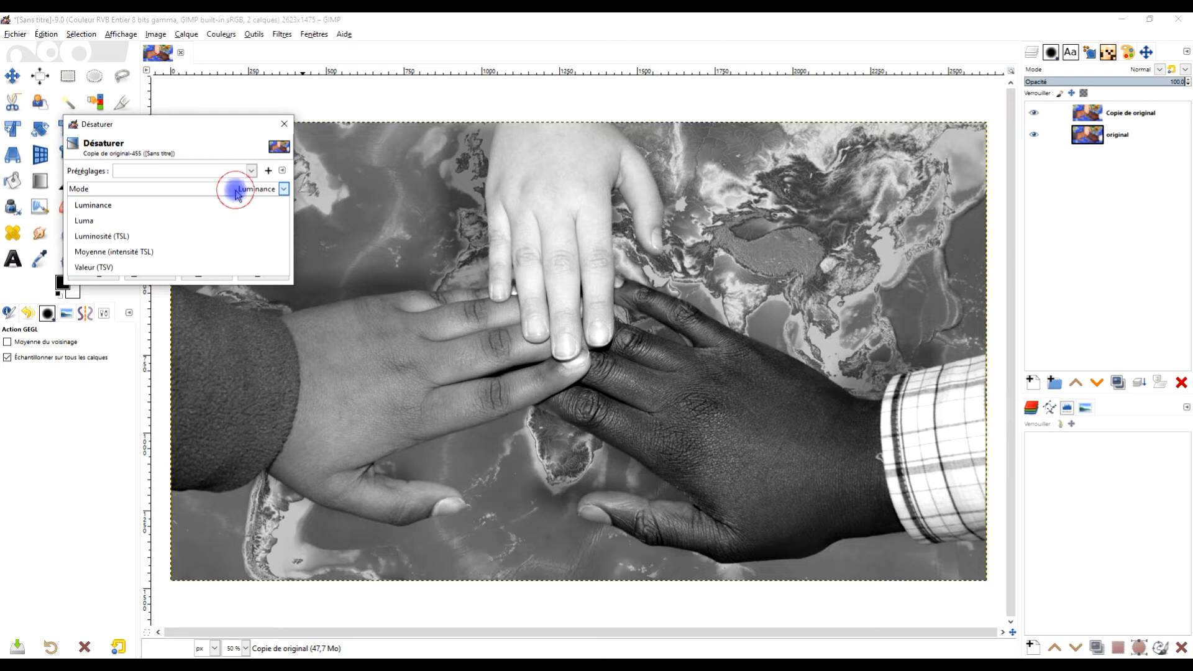
click(213, 267)
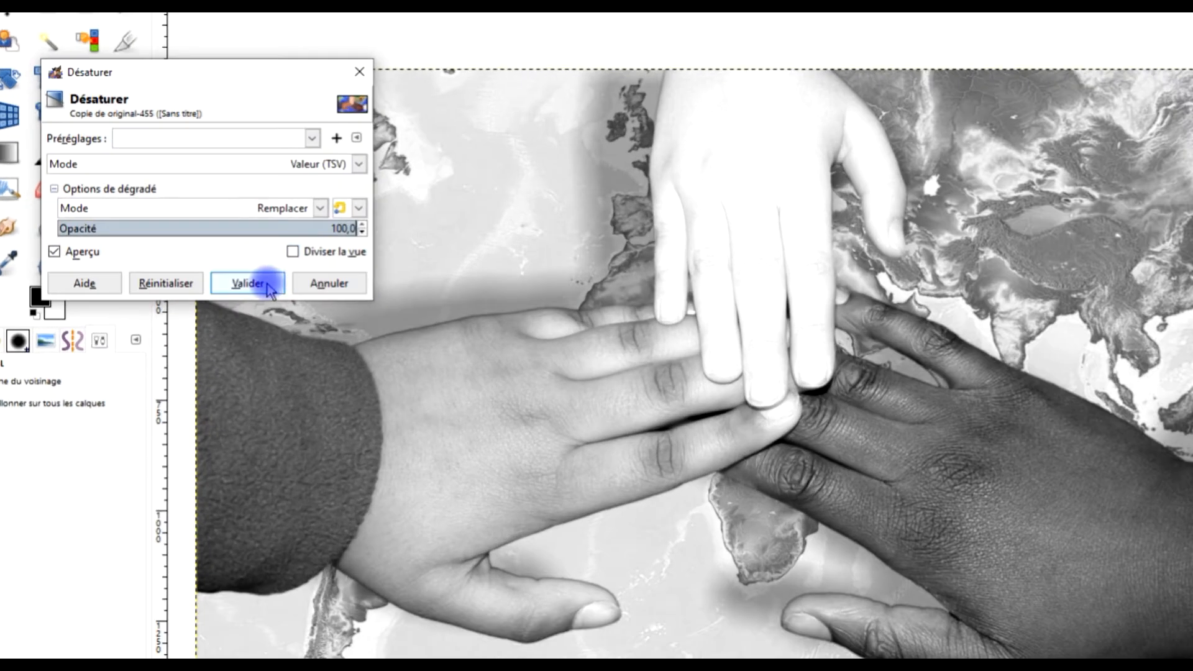
click(249, 283)
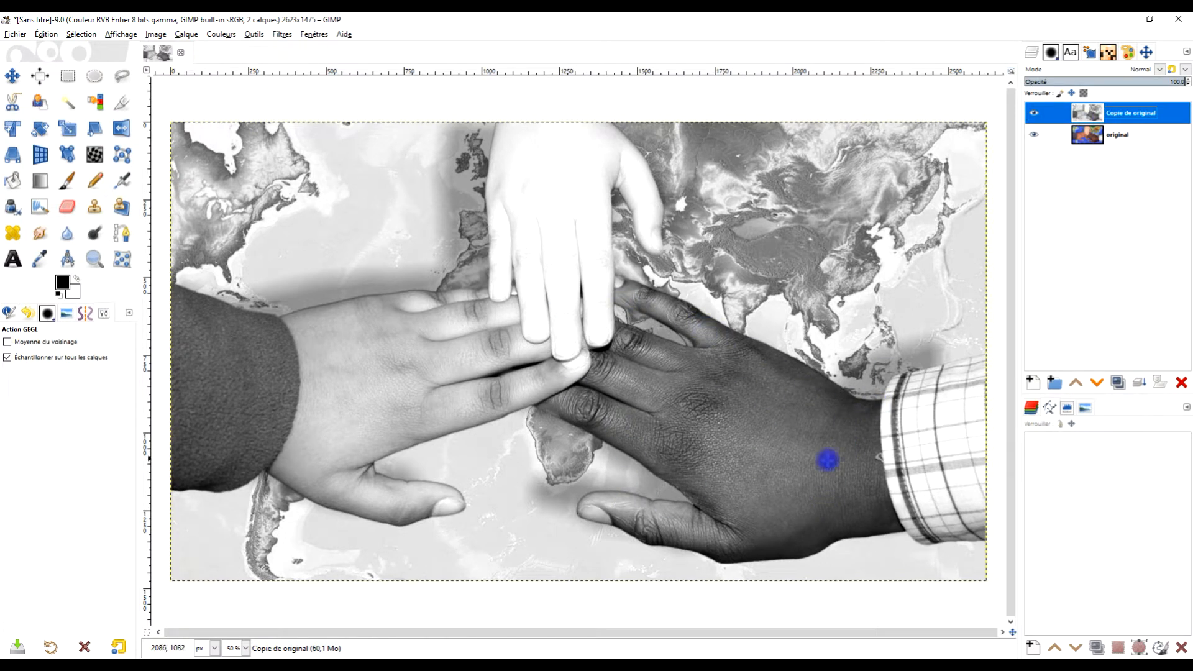
Start a path with the Paths tool at the dark hand's wrist, where its upper edge meets the checked sleeve
scroll(795, 447, up, 1)
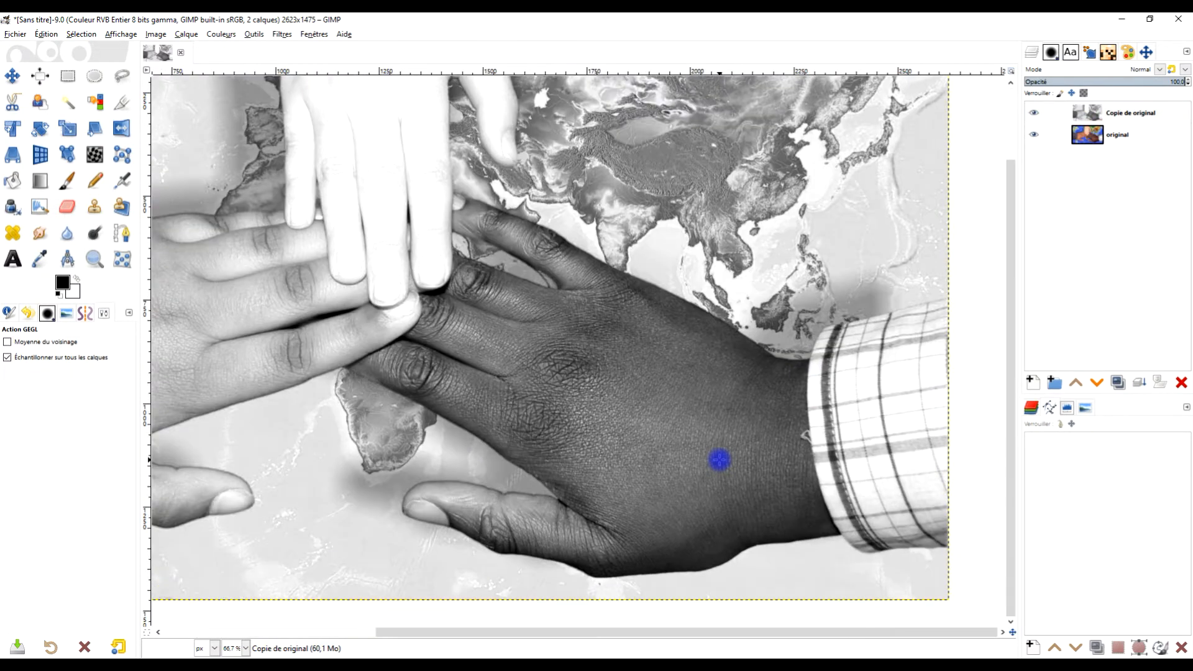
scroll(702, 428, up, 1)
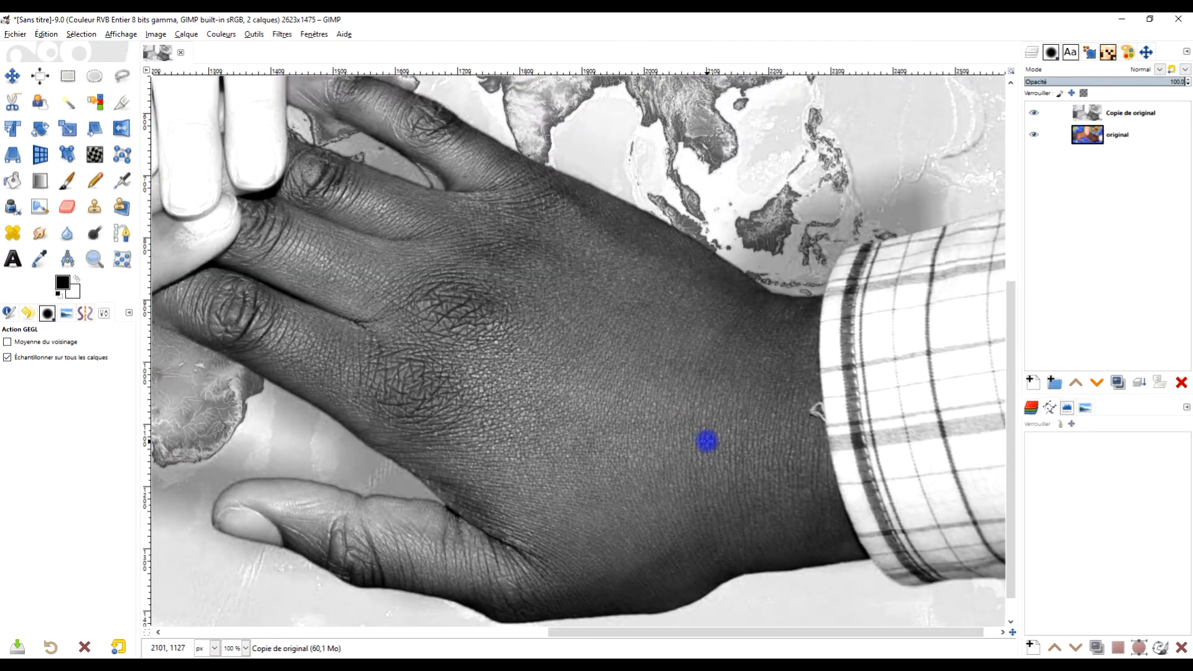
scroll(692, 420, down, 1)
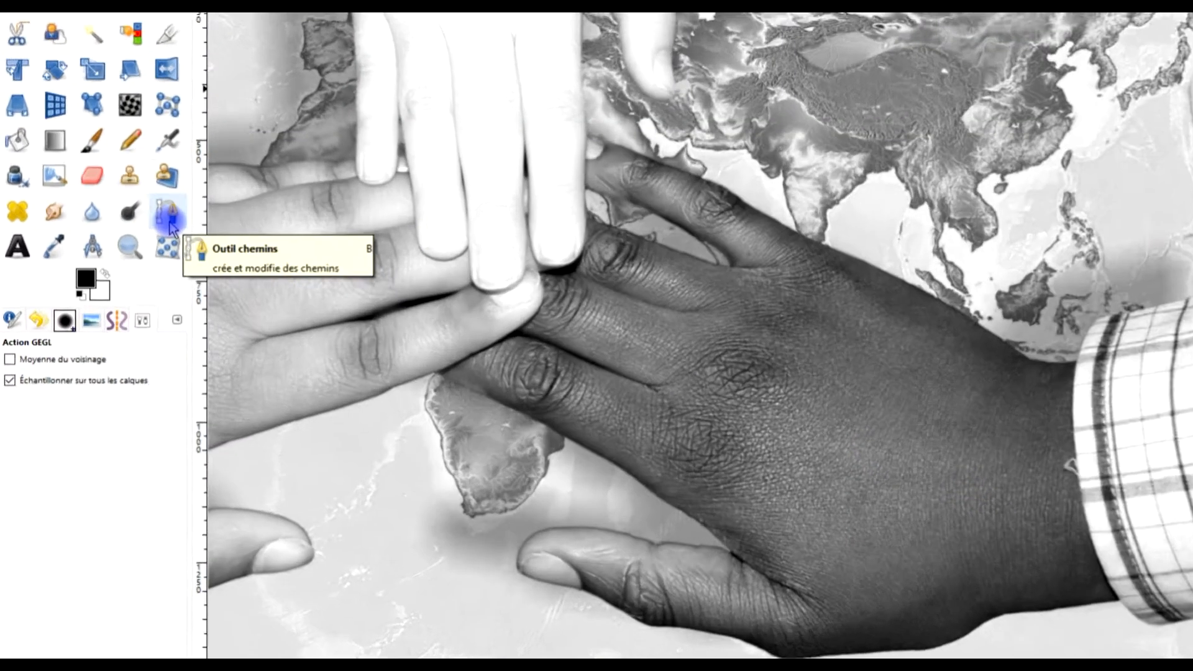
click(122, 236)
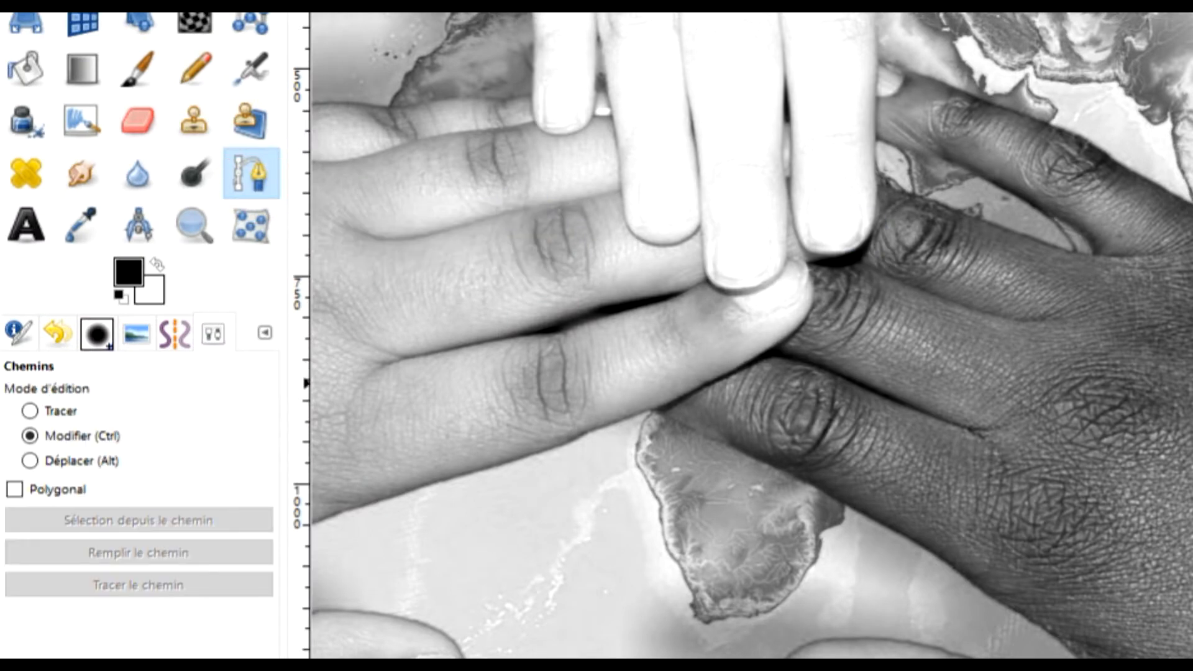
scroll(752, 386, up, 3)
scroll(751, 379, up, 1)
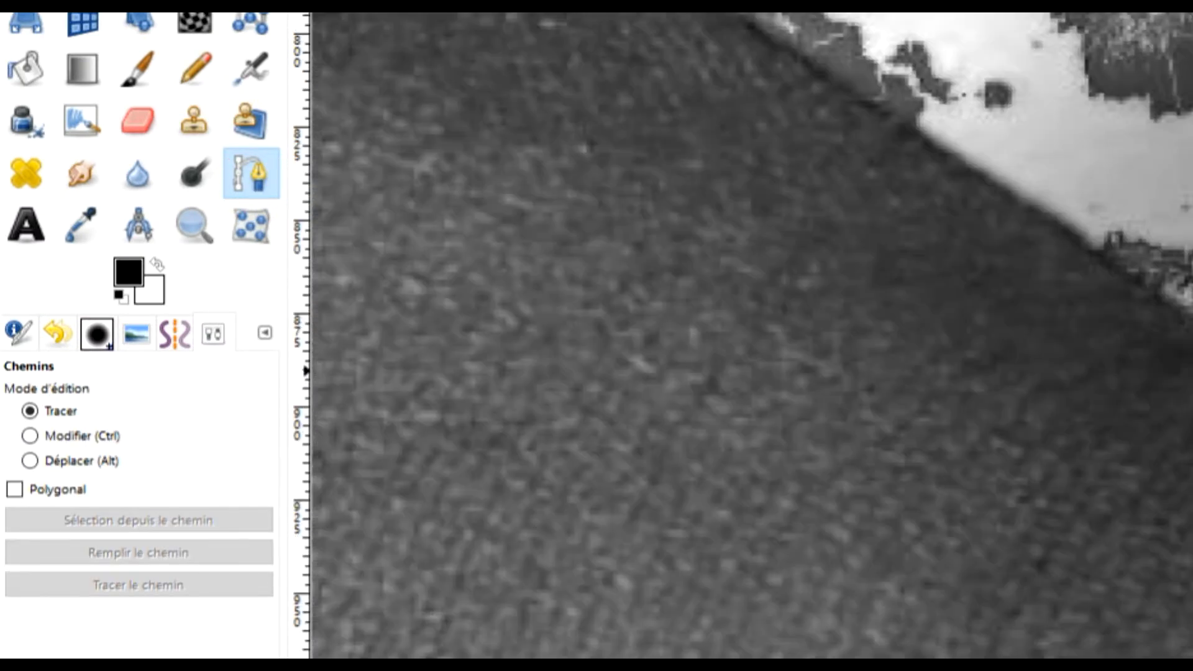
scroll(752, 385, down, 8)
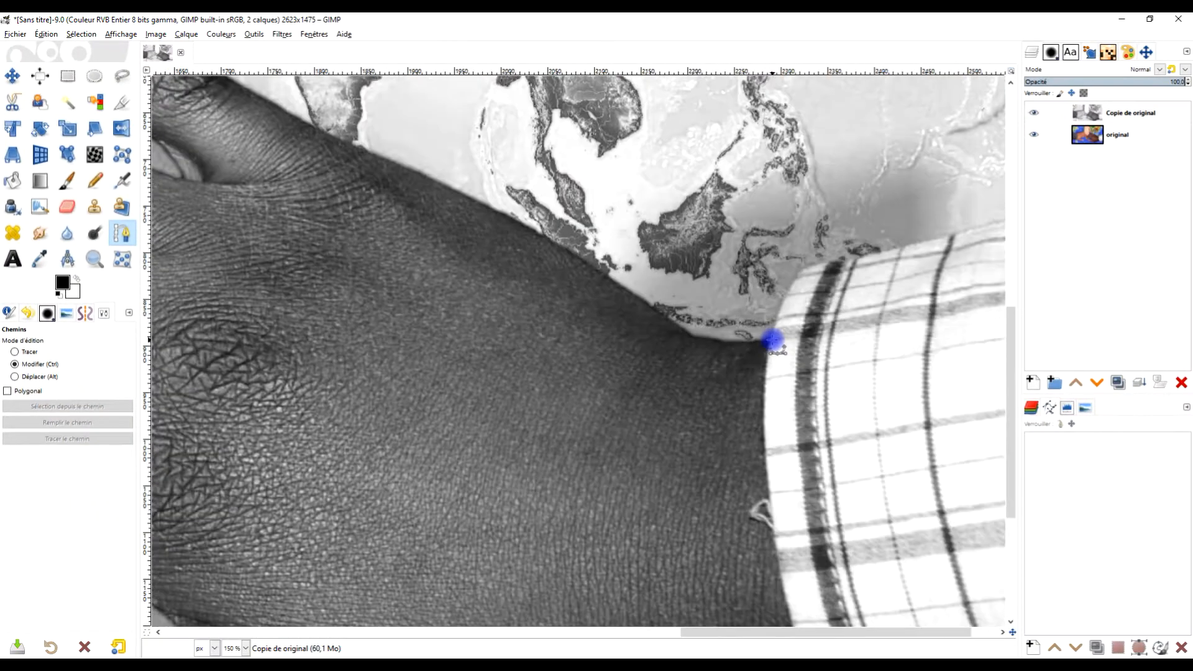
scroll(677, 341, up, 2)
scroll(551, 333, down, 1)
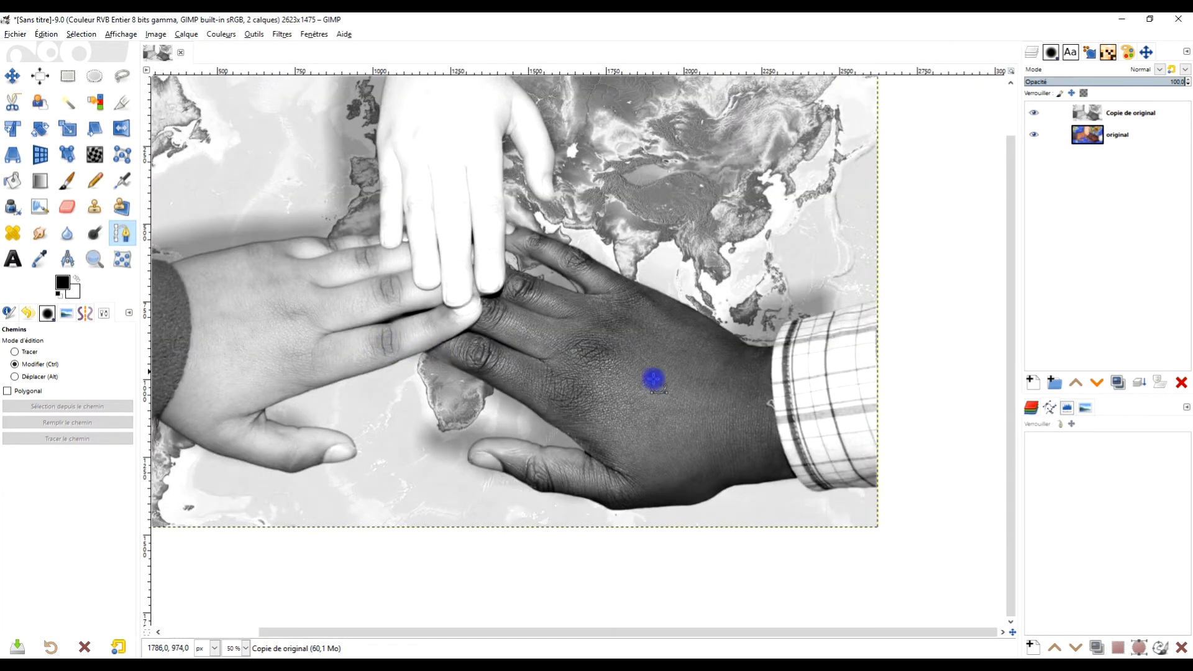
scroll(746, 355, up, 3)
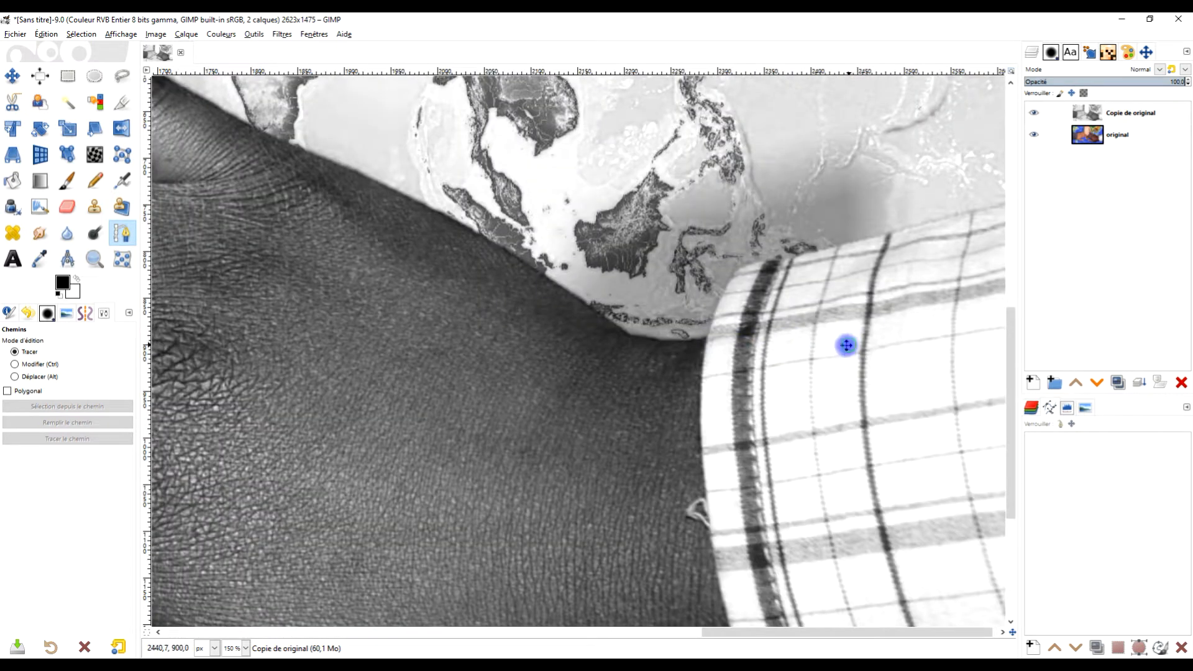
scroll(679, 338, up, 1)
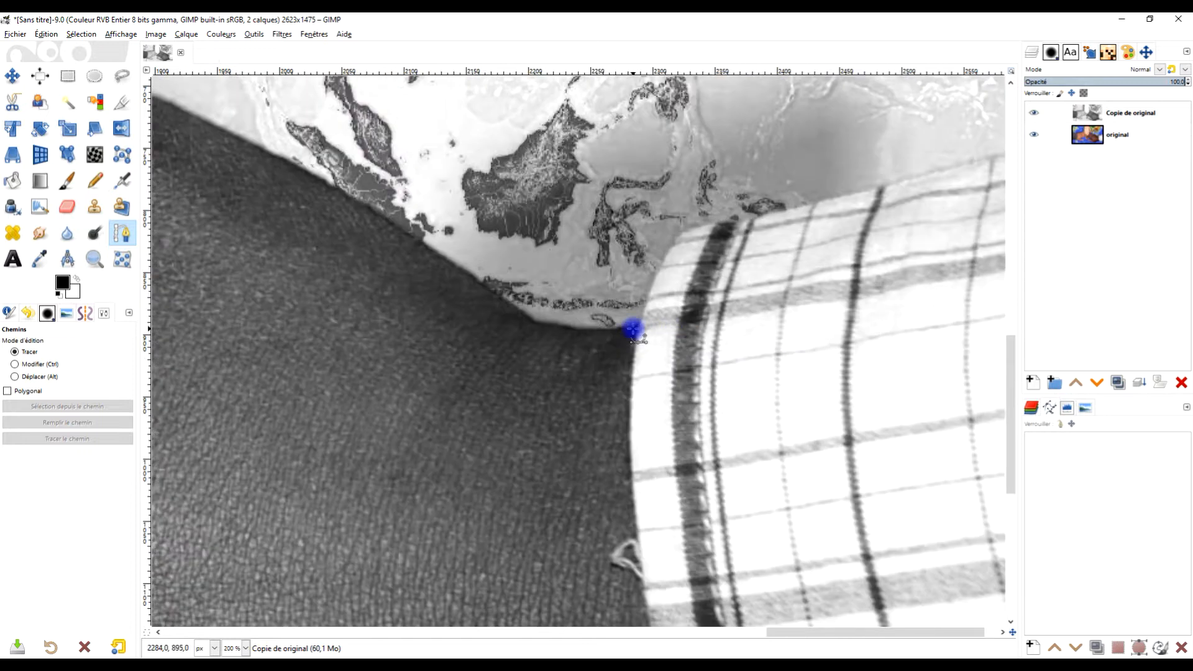
drag(634, 330, 703, 352)
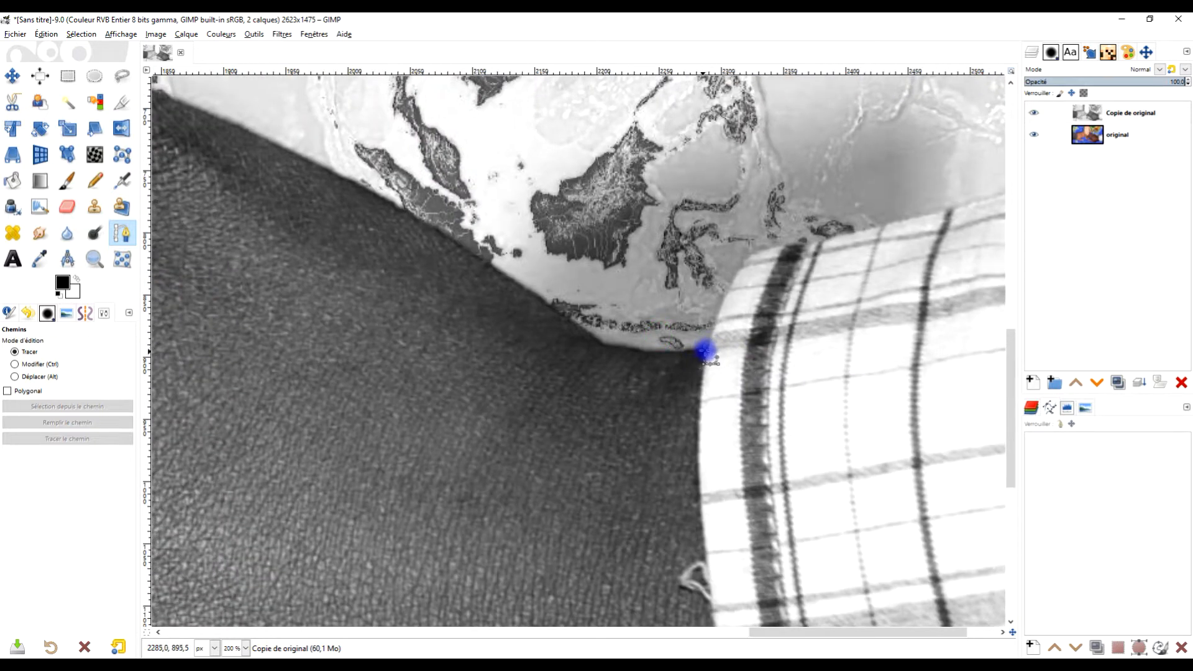
click(707, 349)
key(ctrl)
scroll(684, 355, up, 2)
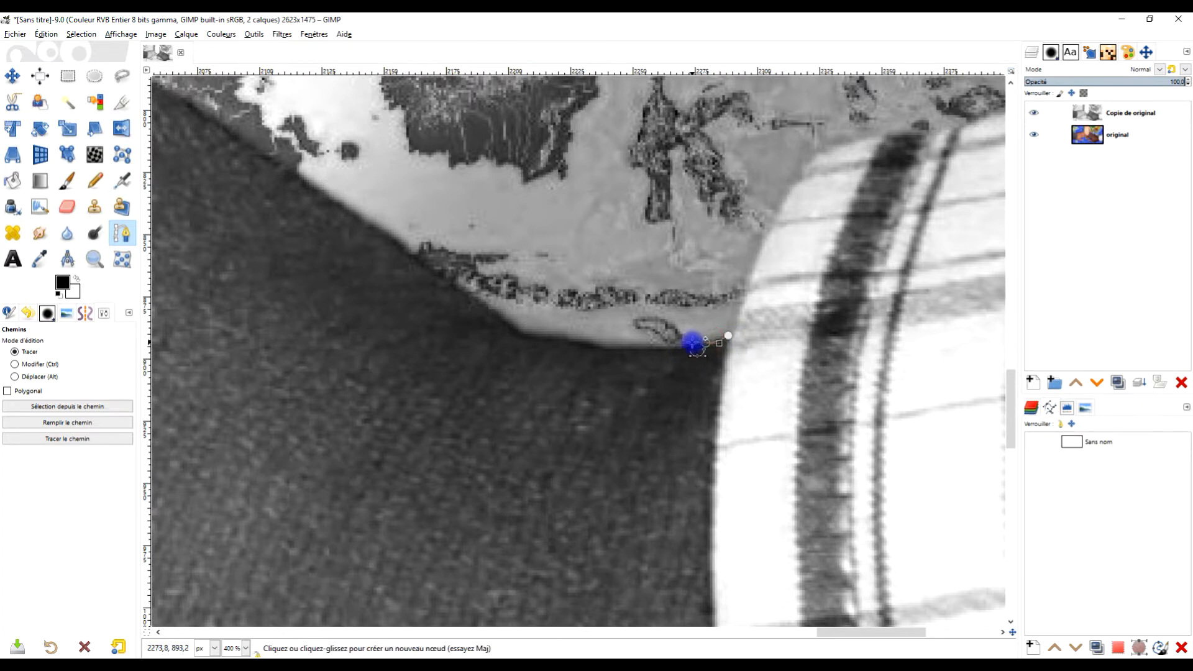
Continue the path from the checked sleeve along the curved upper edge of the dark hand's wrist
mouse_move(673, 345)
mouse_down()
mouse_move(514, 327)
mouse_move(492, 307)
mouse_up()
drag(486, 247, 653, 338)
mouse_move(638, 285)
mouse_down()
mouse_move(751, 335)
mouse_move(706, 344)
mouse_move(633, 292)
mouse_up()
scroll(626, 215, up, 2)
drag(626, 216, 727, 222)
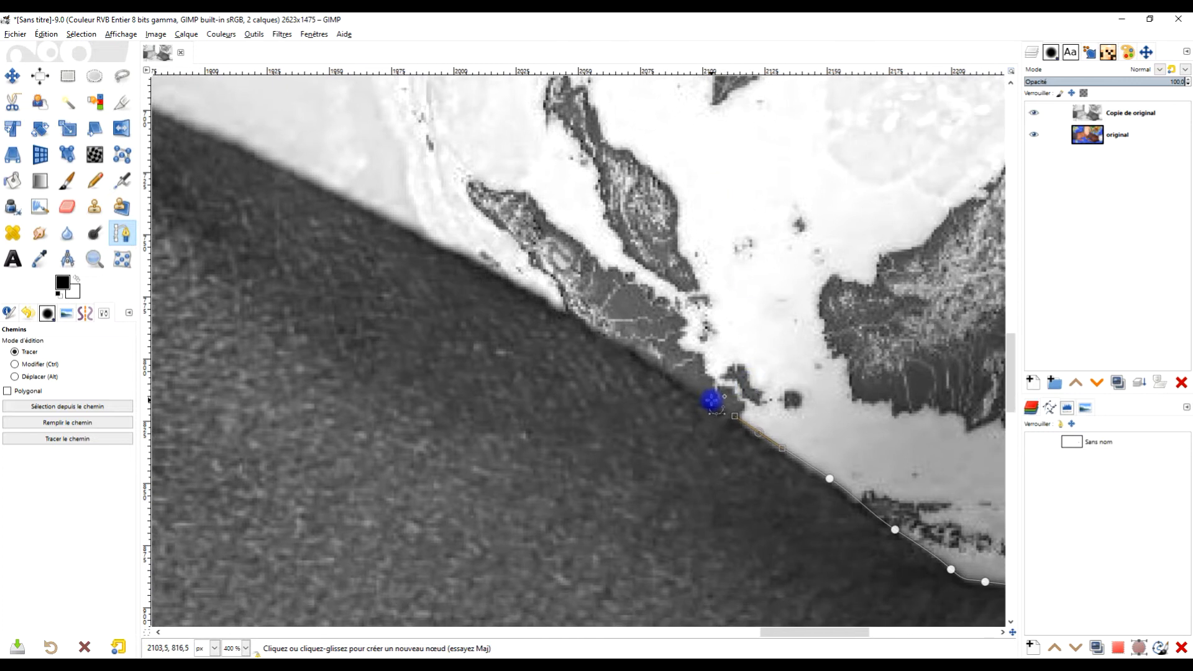
Extend the path from the wrist along the upper edge of the back of the dark hand
click(711, 402)
drag(633, 346, 617, 337)
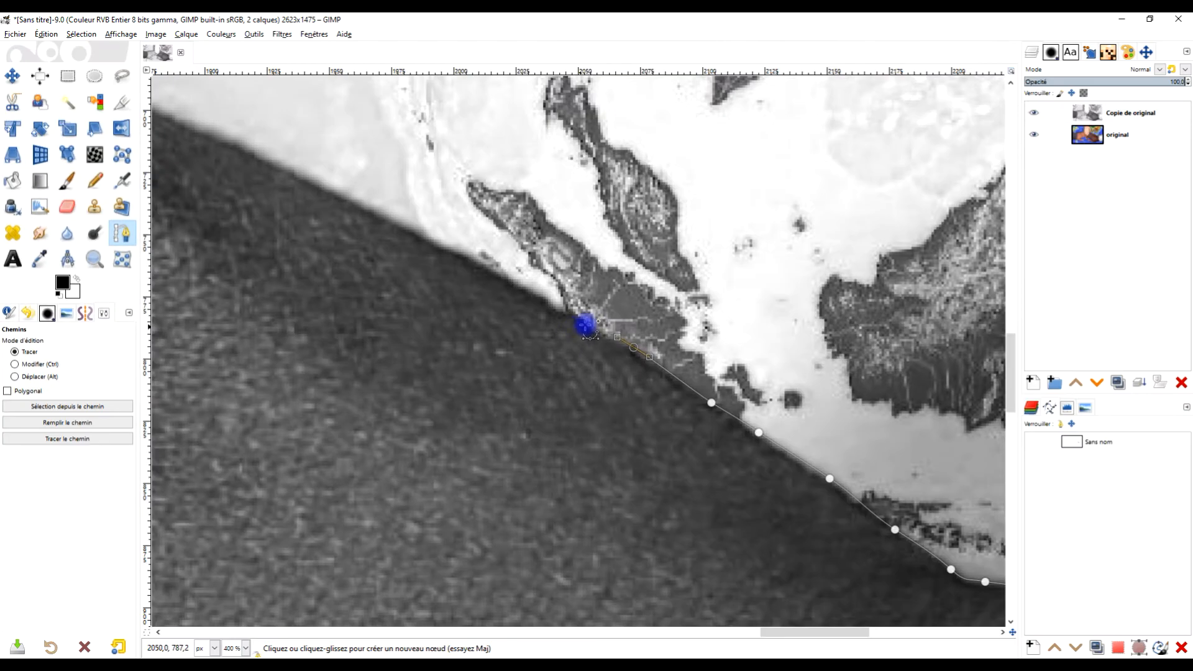
drag(589, 324, 570, 314)
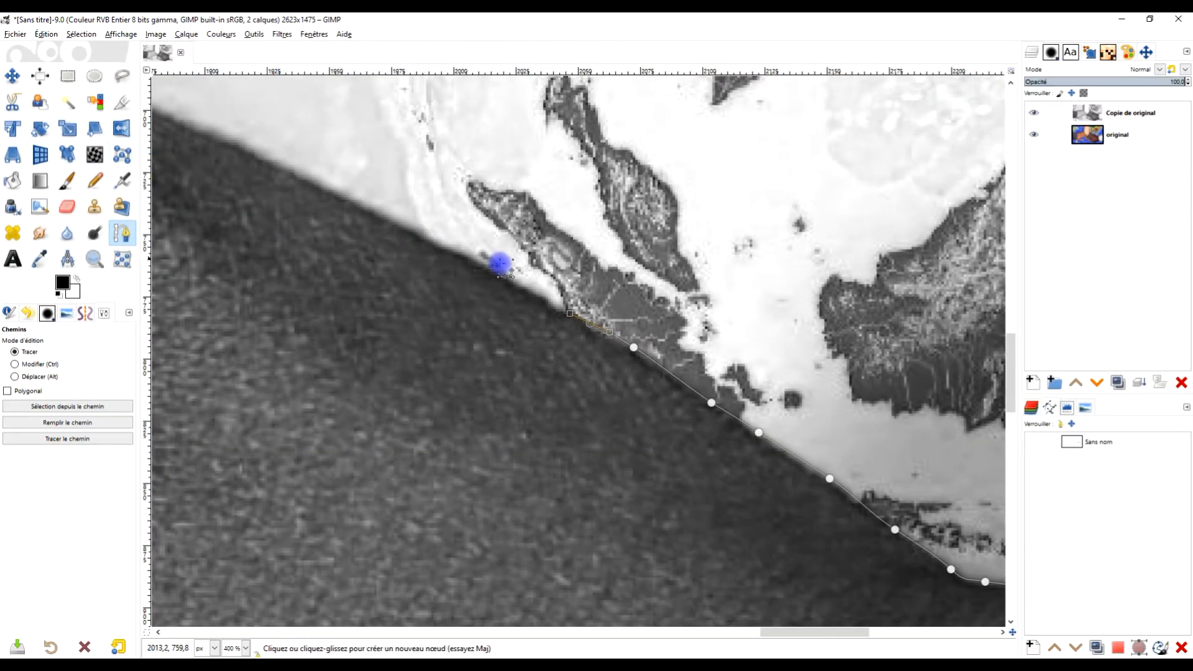
drag(521, 289, 507, 277)
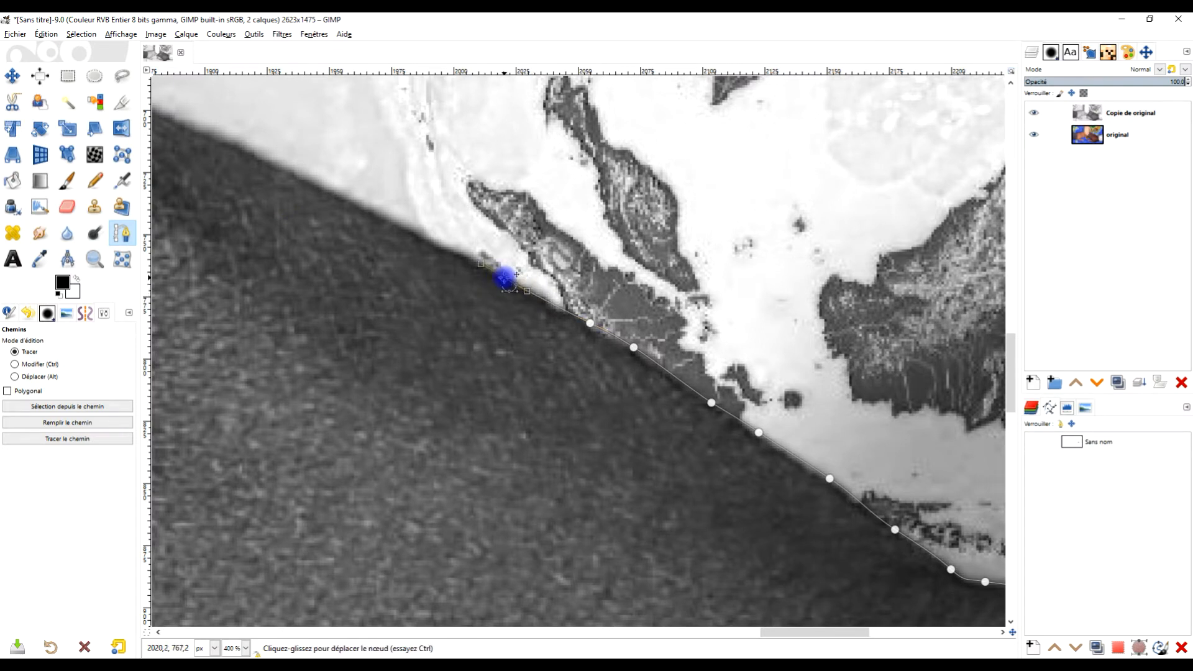
Carry the path along the rest of the hand's upper edge to the base of the little finger
drag(376, 119, 735, 266)
drag(664, 323, 623, 301)
drag(594, 224, 921, 315)
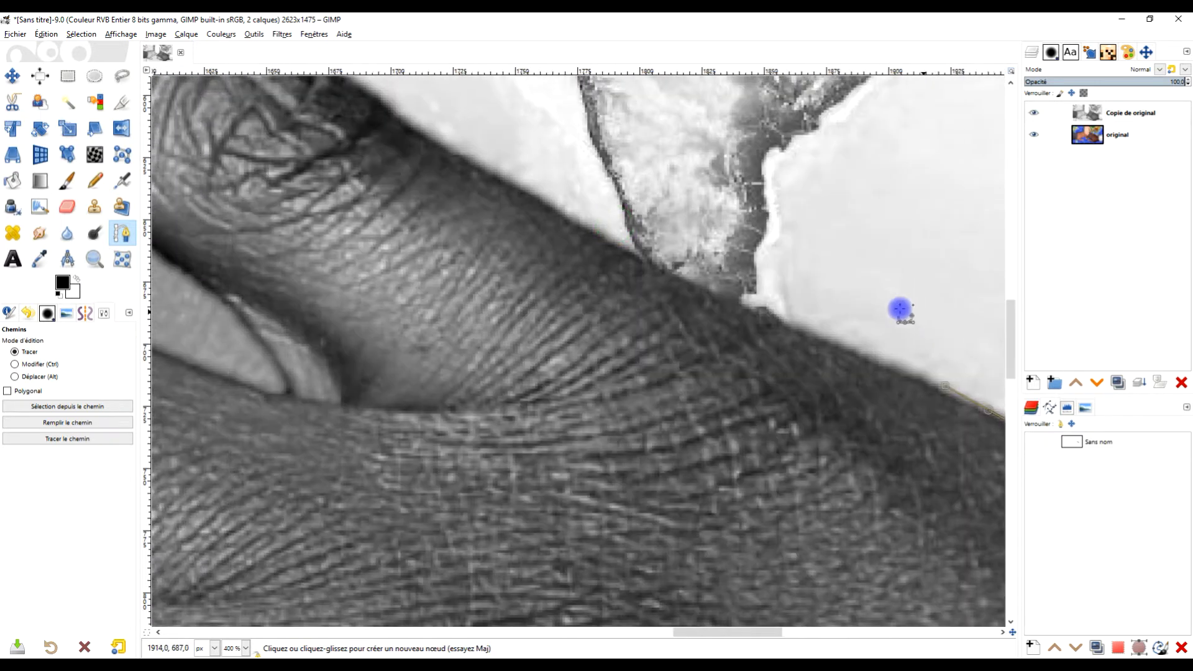
click(680, 275)
drag(680, 275, 841, 493)
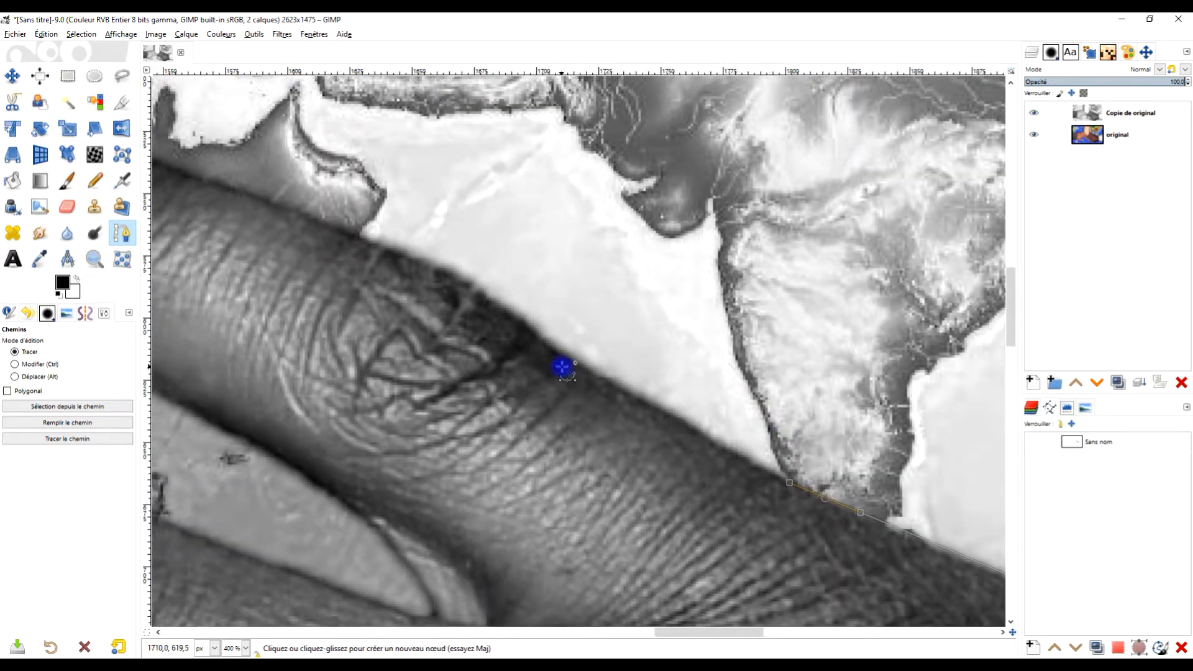
Trace the little finger's upper edge past its knuckles towards the fingertip
mouse_move(566, 355)
mouse_down()
mouse_move(515, 329)
mouse_move(570, 353)
mouse_up()
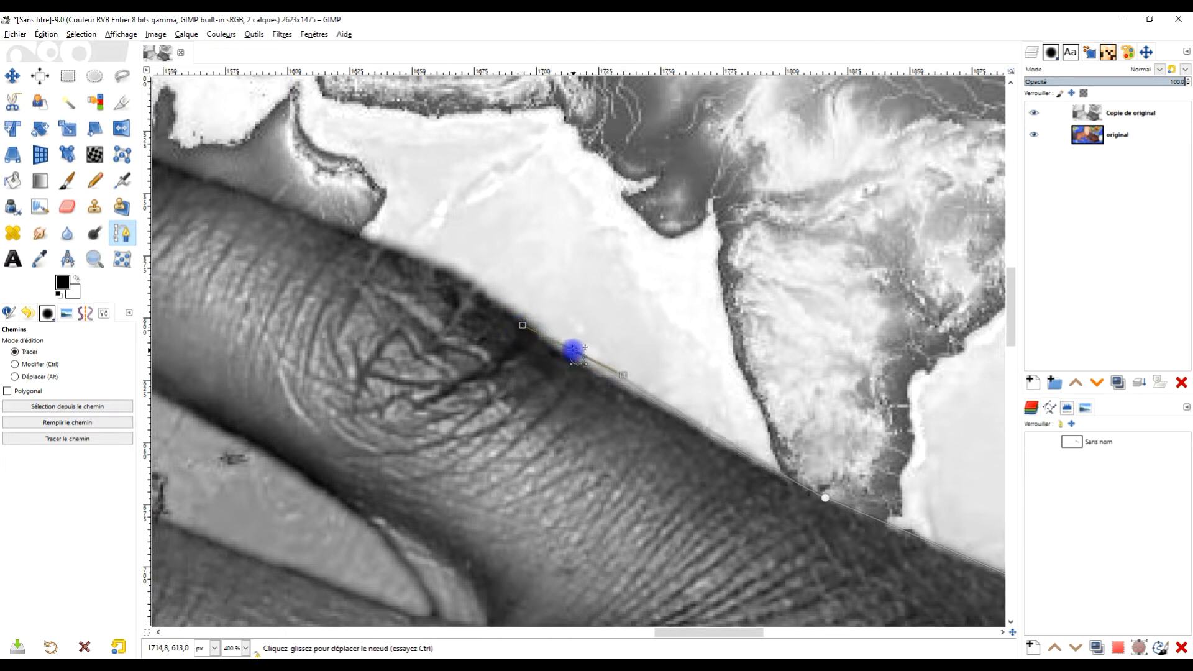
drag(474, 283, 443, 258)
drag(456, 205, 701, 318)
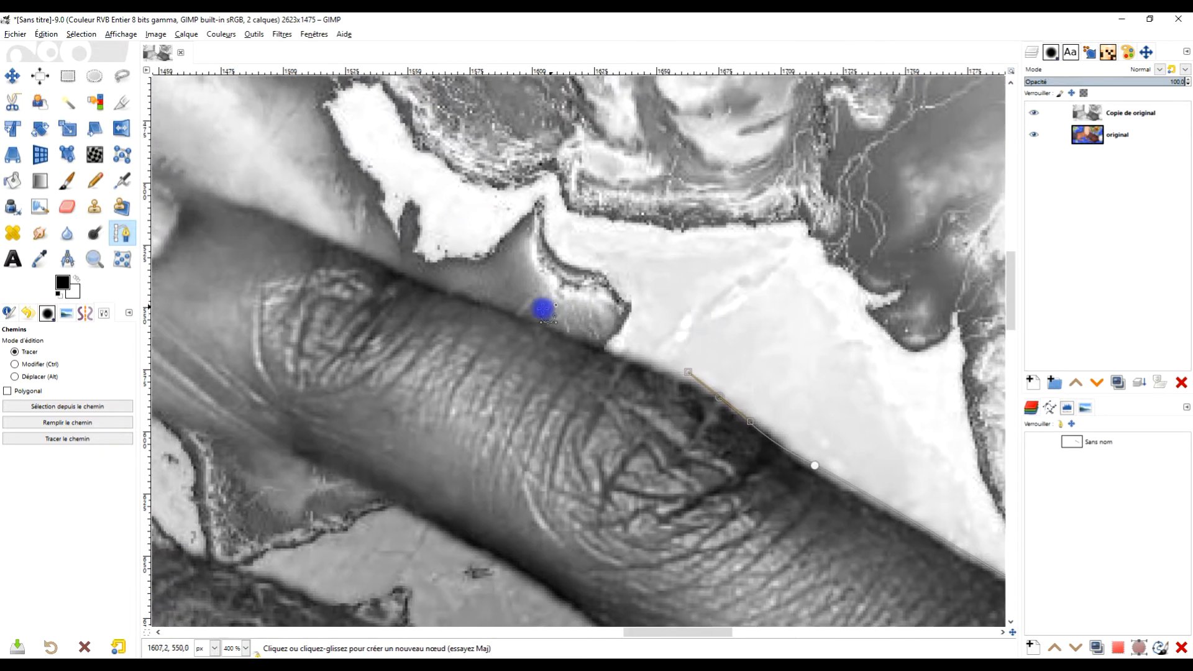
drag(514, 313, 471, 293)
drag(484, 237, 658, 322)
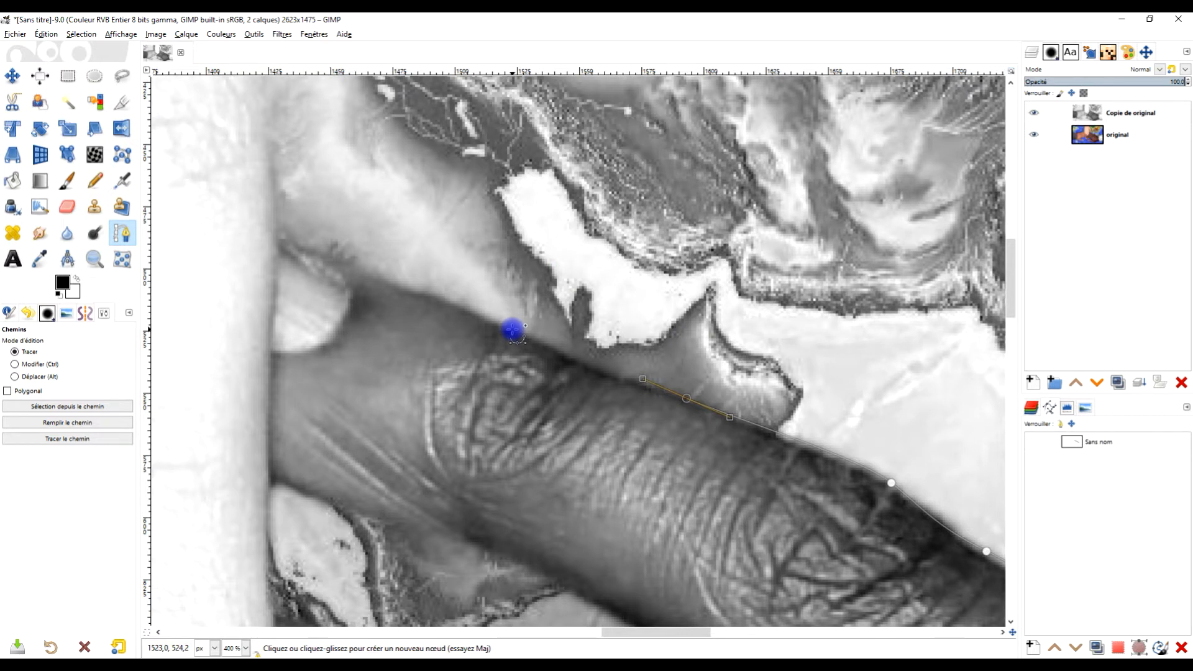
drag(512, 330, 491, 318)
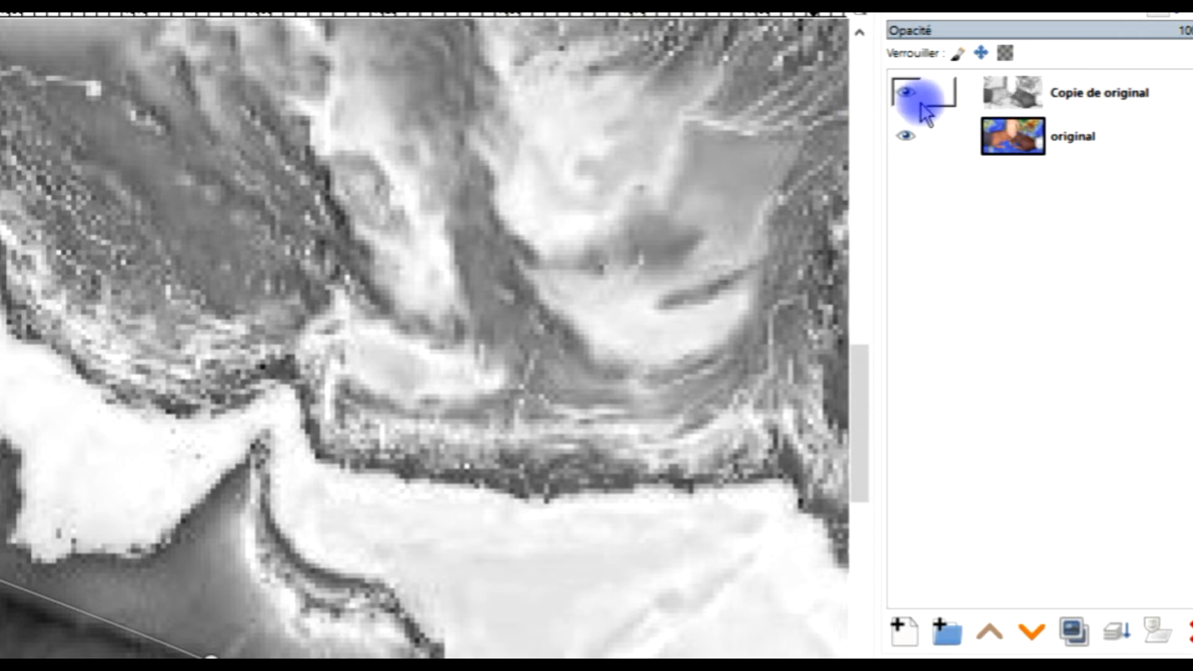
Hide the desaturated layer and continue the path around the little finger's nail and down along the pale finger's edge
click(916, 102)
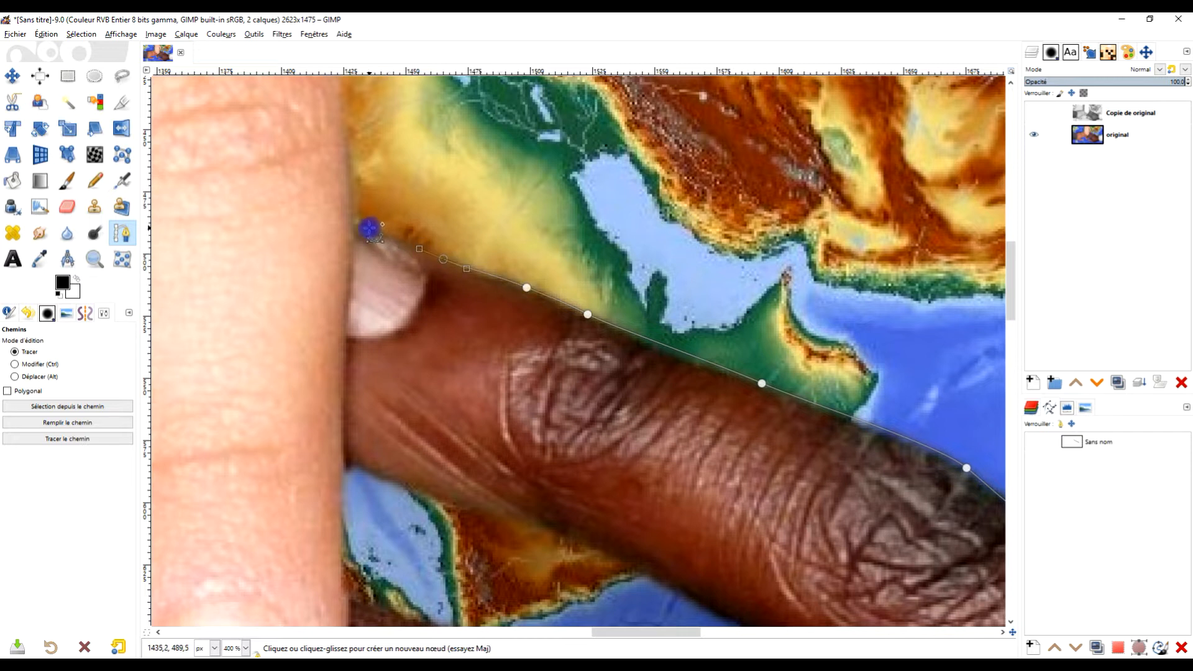
click(369, 228)
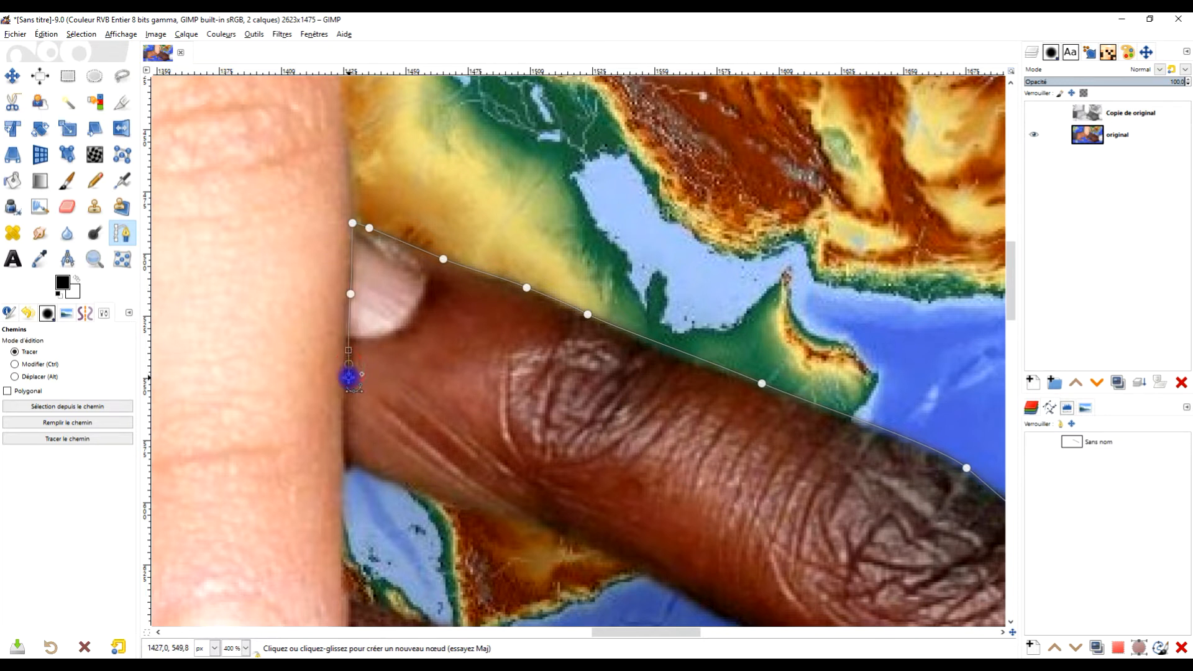
click(348, 364)
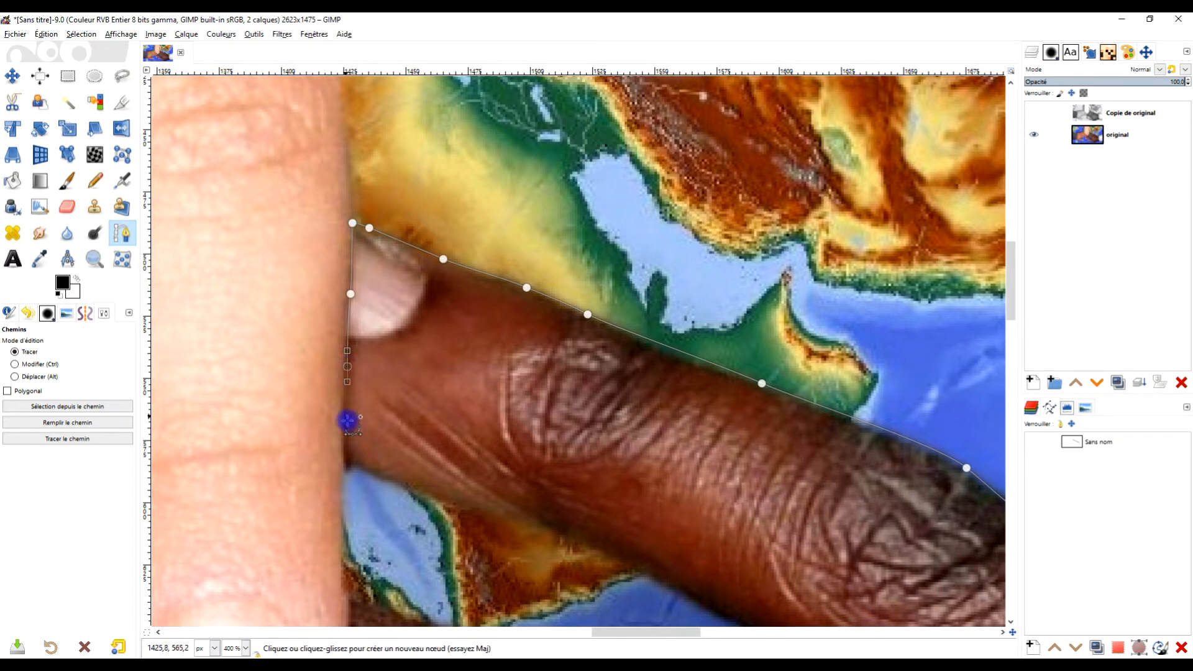
drag(347, 452, 348, 466)
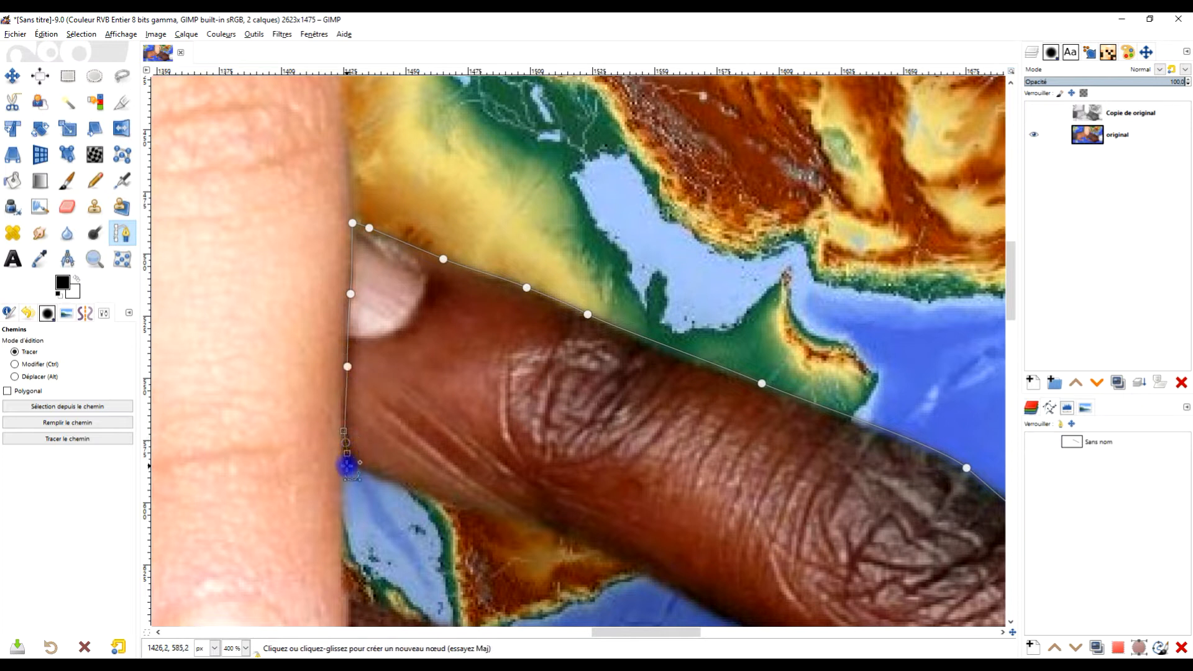
Trace the little finger's underside from the pale finger to the gap between the little and ring fingers
drag(573, 501, 589, 120)
drag(546, 152, 488, 336)
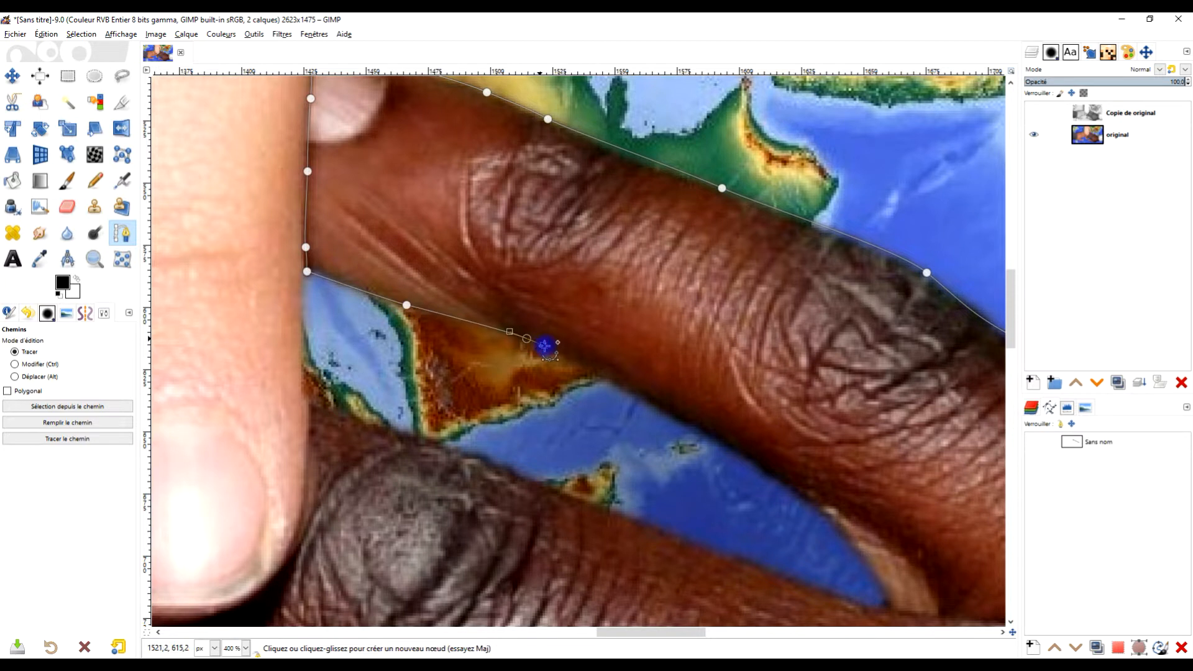
drag(773, 397, 637, 272)
drag(566, 307, 597, 325)
click(684, 386)
mouse_move(750, 477)
mouse_down()
mouse_move(748, 508)
mouse_move(739, 483)
mouse_up()
click(713, 474)
Continue the path back along the ring finger's upper edge to the pale finger
scroll(741, 485, up, 1)
click(494, 393)
drag(493, 392, 868, 603)
click(627, 506)
click(506, 459)
click(397, 427)
click(333, 410)
Trace the boundary where the pale and brown fingertips overlap the dark hand's ring and middle fingers
drag(345, 472, 496, 126)
click(479, 181)
click(453, 277)
click(370, 346)
drag(245, 372, 743, 80)
click(381, 324)
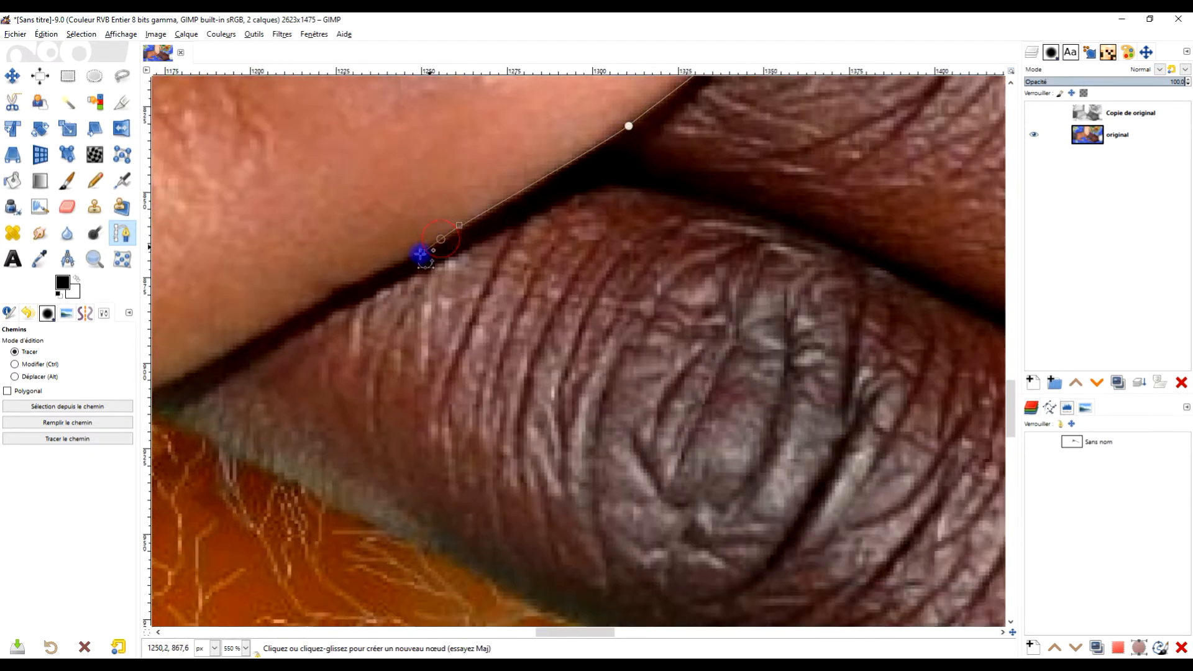
Extend the path along the brown finger's lower edge to the tip of the dark index finger
click(441, 237)
drag(441, 238, 665, 136)
click(404, 271)
click(356, 299)
drag(514, 372, 155, 82)
Trace the lower edge of the dark index finger from its tip past the first knuckle
click(327, 176)
click(490, 271)
drag(654, 293, 523, 142)
click(453, 194)
drag(617, 319, 645, 341)
Continue the path along the hand's edge above the blue map area to where the thumb meets the hand
drag(905, 431, 573, 245)
click(487, 269)
click(659, 400)
drag(487, 269, 509, 279)
click(745, 481)
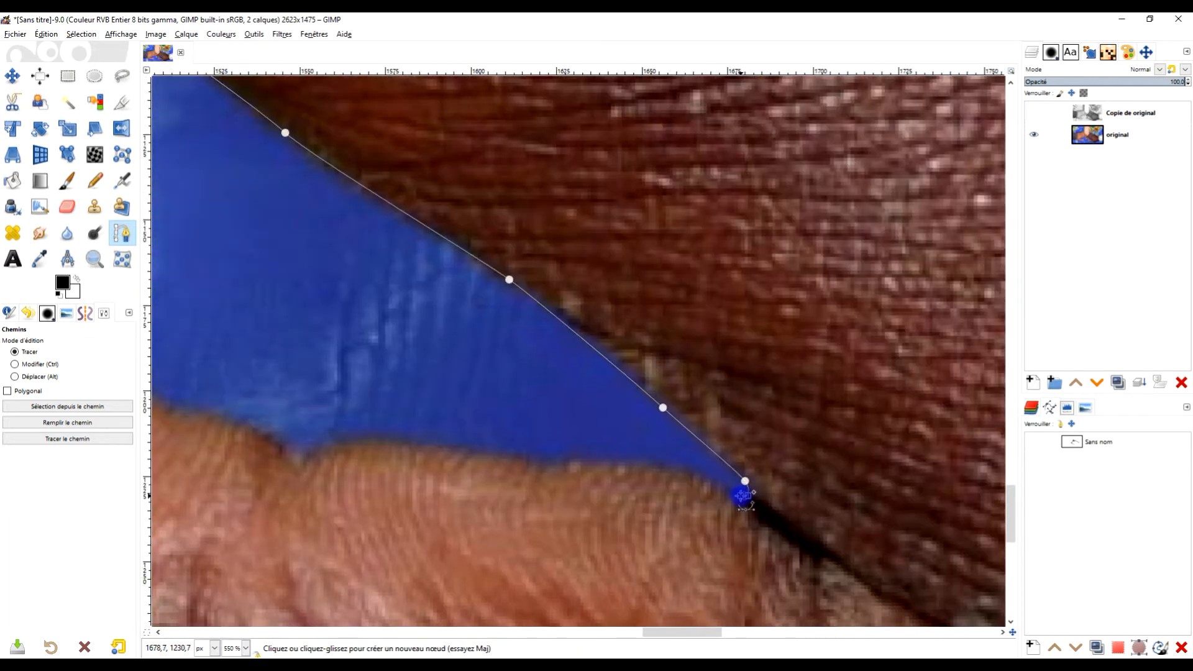
Trace the thumb's upper edge from its base towards the thumb tip
click(493, 454)
click(344, 438)
drag(298, 442, 710, 468)
click(467, 397)
drag(467, 397, 891, 325)
Bring the path around the thumb tip and along the underside of the thumbnail
drag(535, 303, 565, 304)
drag(364, 323, 541, 302)
click(466, 312)
scroll(458, 242, down, 2)
scroll(458, 242, up, 2)
drag(596, 387, 683, 404)
drag(431, 275, 465, 286)
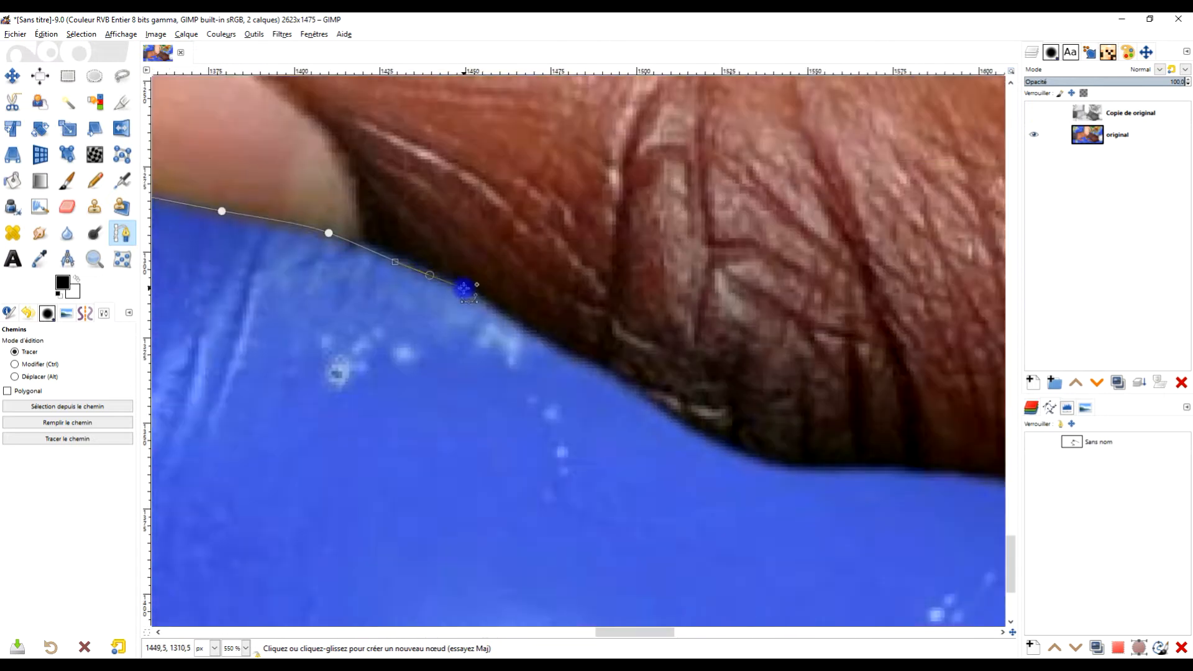
Trace the thumb's underside from the nail to the lowest part of the dark hand
click(358, 246)
click(442, 285)
drag(568, 367, 613, 383)
click(691, 391)
drag(965, 418, 458, 285)
click(458, 292)
click(573, 312)
click(442, 274)
drag(546, 320, 585, 342)
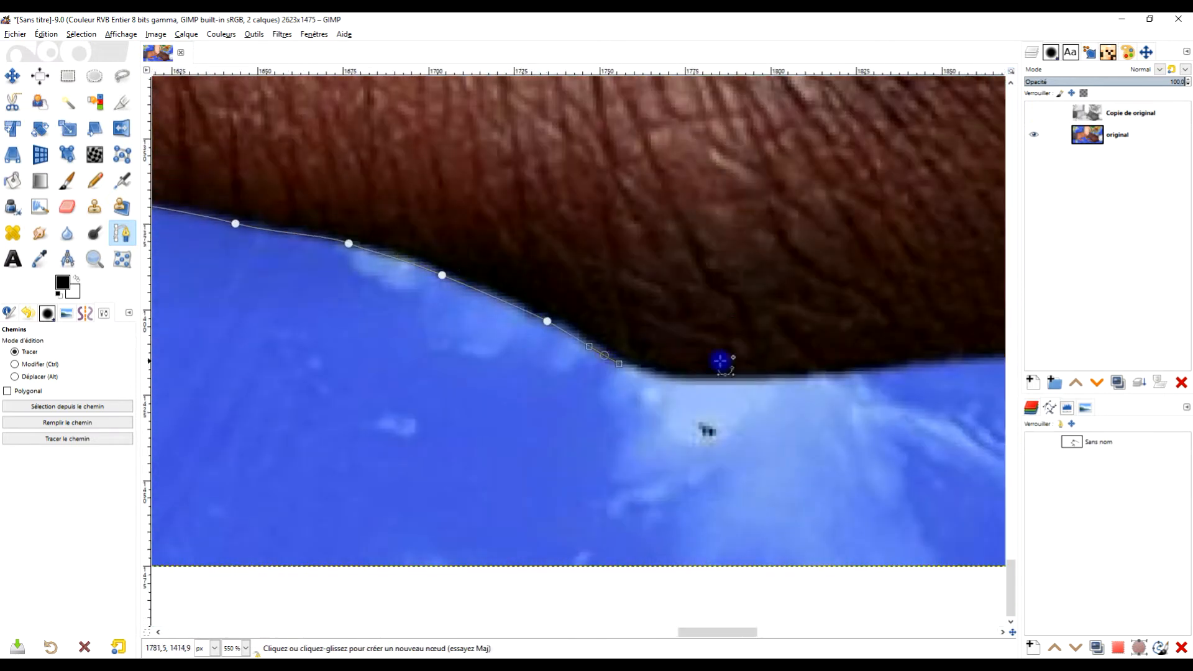
Extend the path along the hand's lower edge towards the wrist
drag(721, 360, 394, 469)
drag(514, 483, 552, 483)
click(439, 394)
drag(586, 378, 647, 374)
click(282, 375)
click(622, 358)
click(184, 482)
click(454, 326)
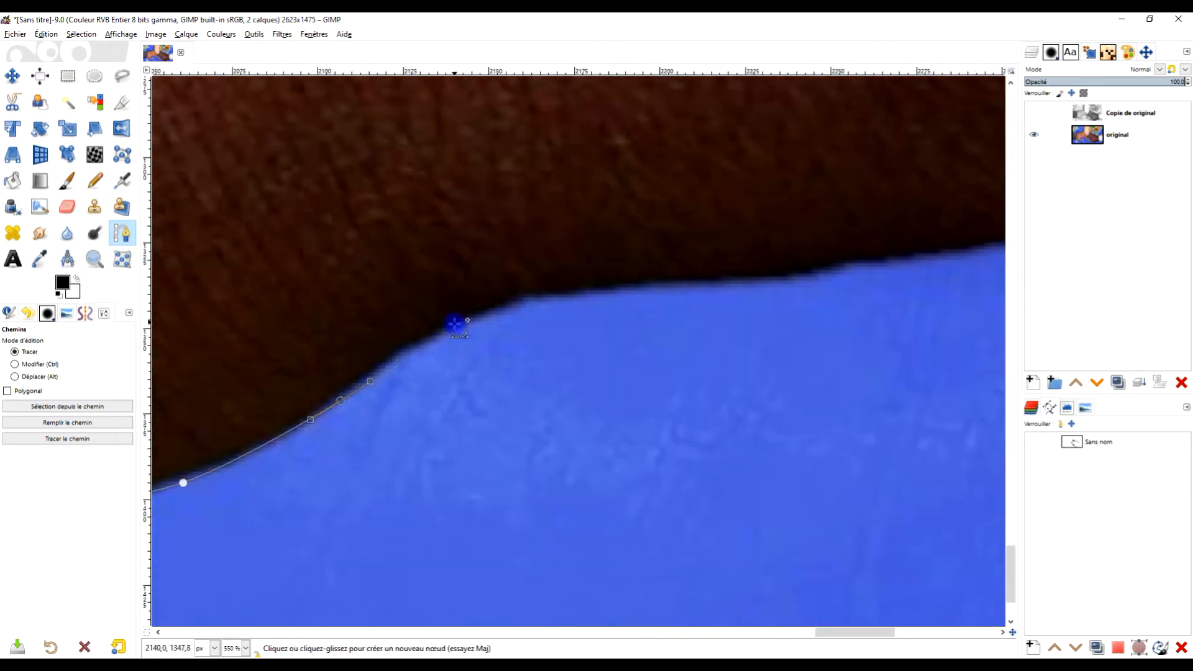
Trace the wrist's lower edge up to the checked sleeve
scroll(456, 325, down, 1)
drag(428, 569, 441, 568)
click(546, 556)
click(647, 548)
click(689, 543)
click(926, 503)
Run the path up along the sleeve's edge, past the loose thread, and close it at the starting node
drag(815, 285, 783, 170)
drag(773, 93, 557, 237)
drag(555, 236, 546, 190)
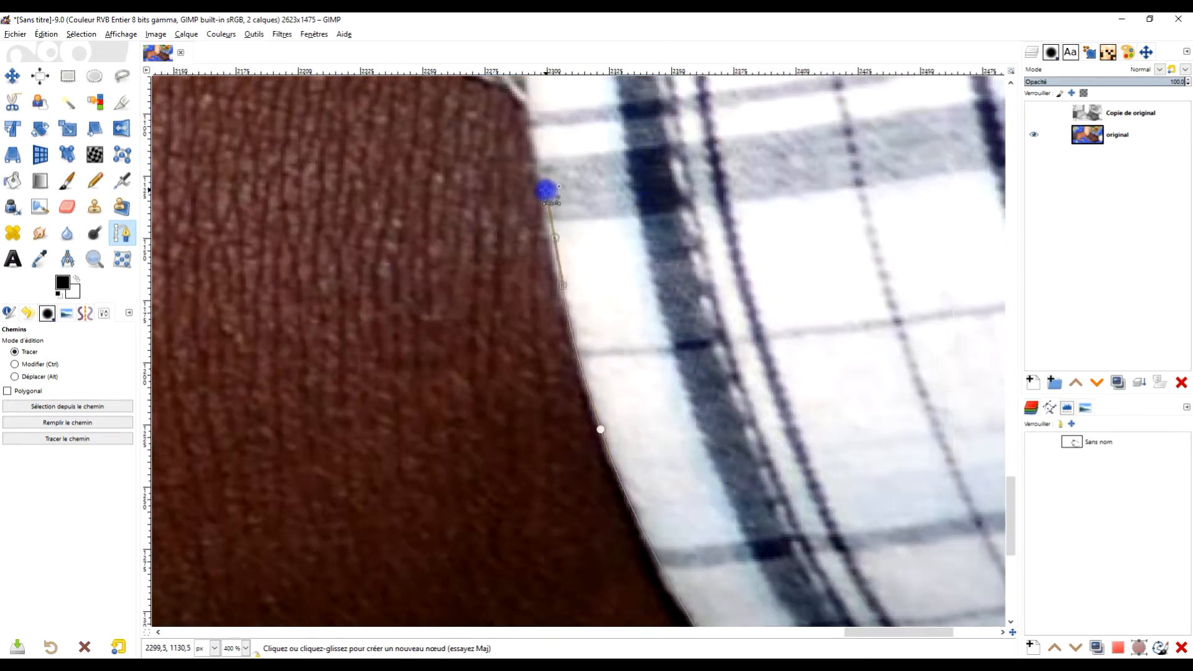
drag(534, 113, 626, 333)
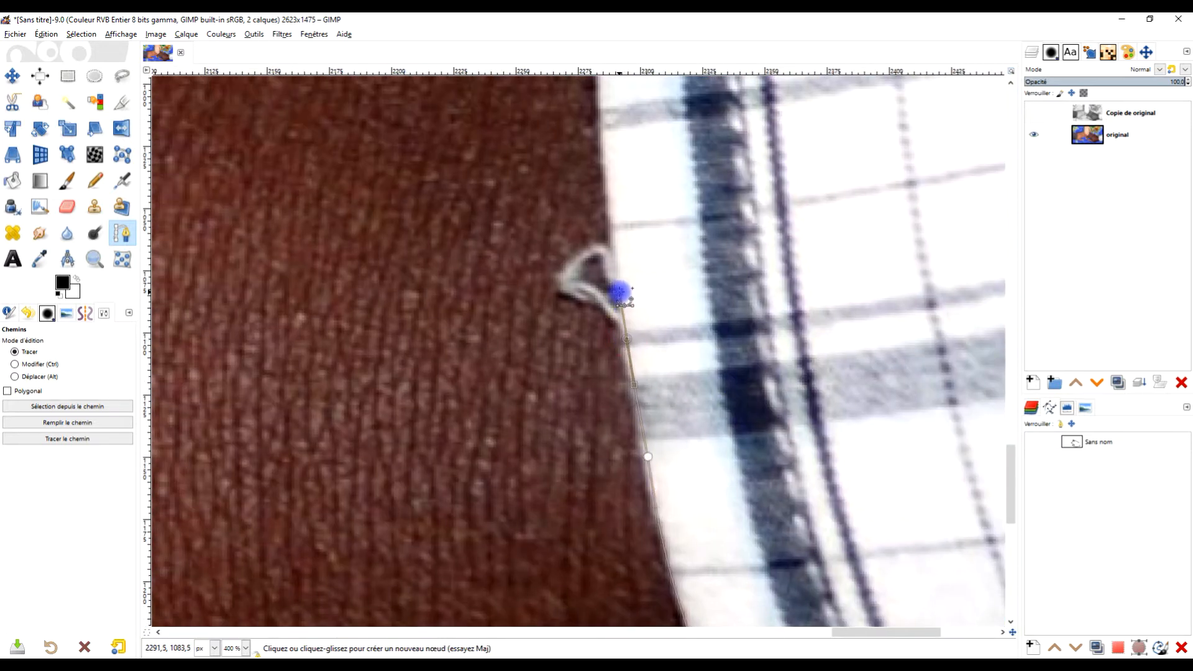
drag(619, 289, 669, 441)
drag(797, 229, 792, 398)
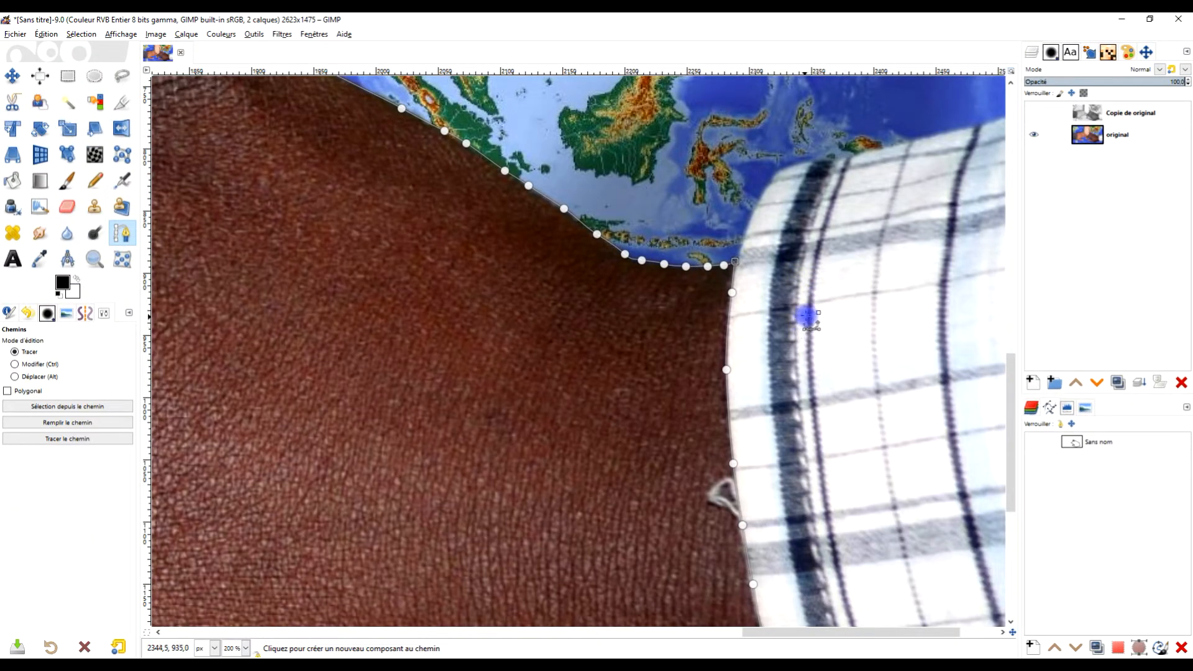
Rename the traced path as "MAIN"
click(1092, 446)
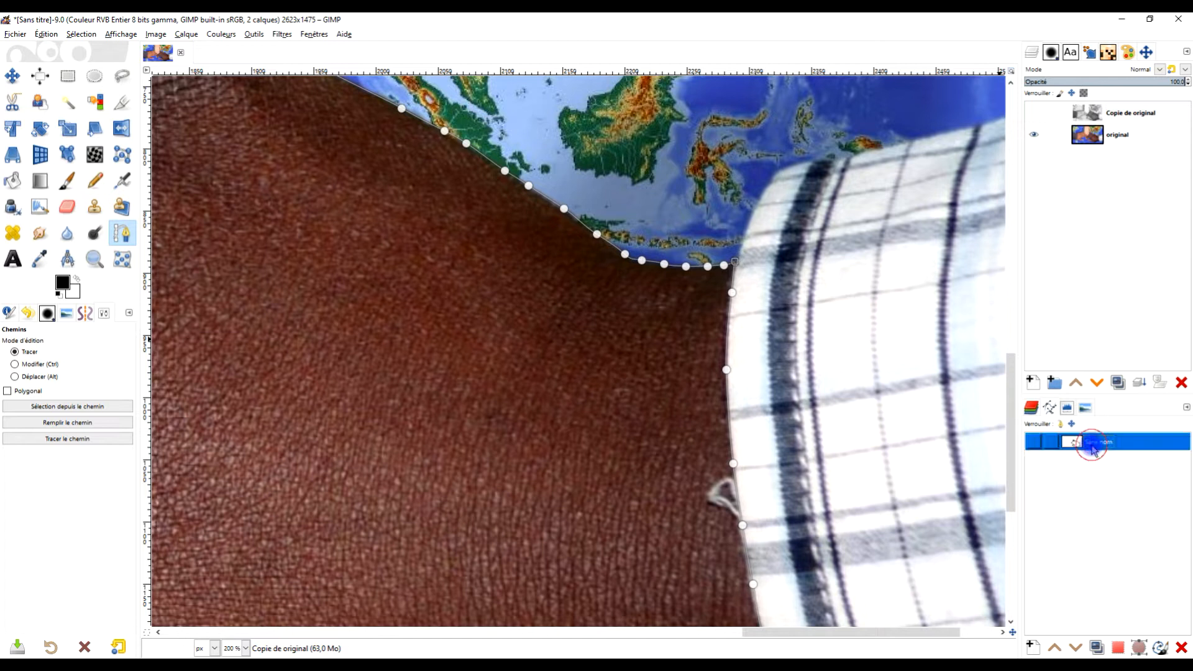
click(1095, 446)
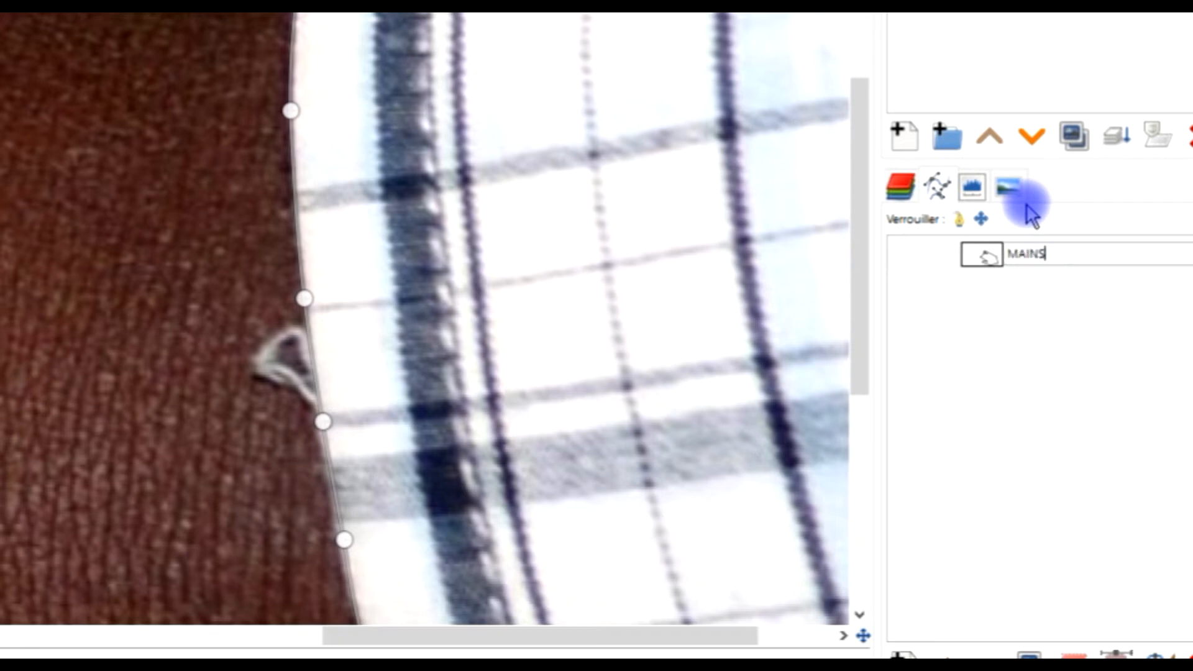
text(MAINS)
key(BackSpace)
key(Return)
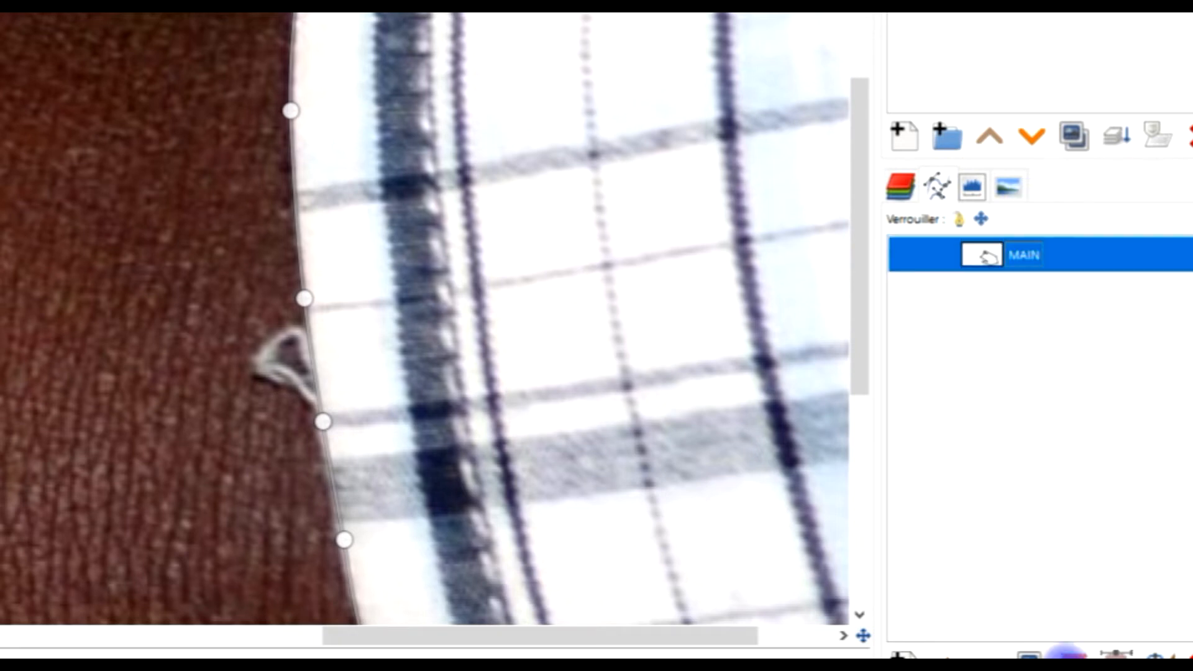
Turn the MAIN path into a selection and switch to the Rectangle Select tool
click(1070, 656)
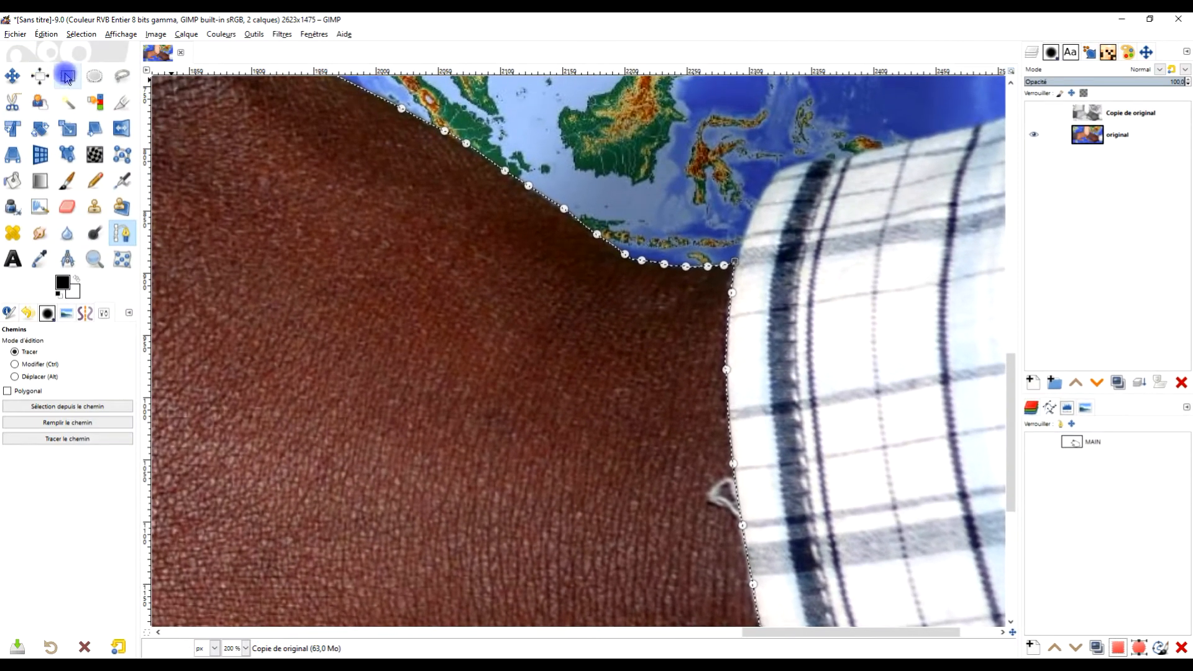
click(42, 69)
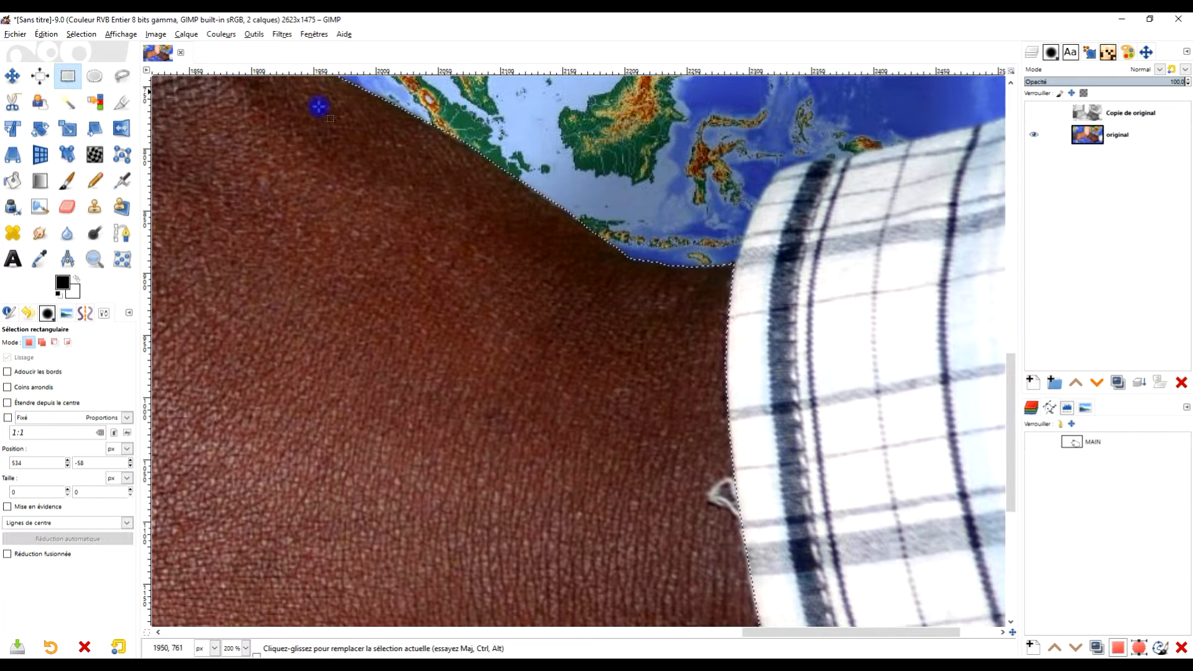
scroll(584, 298, down, 3)
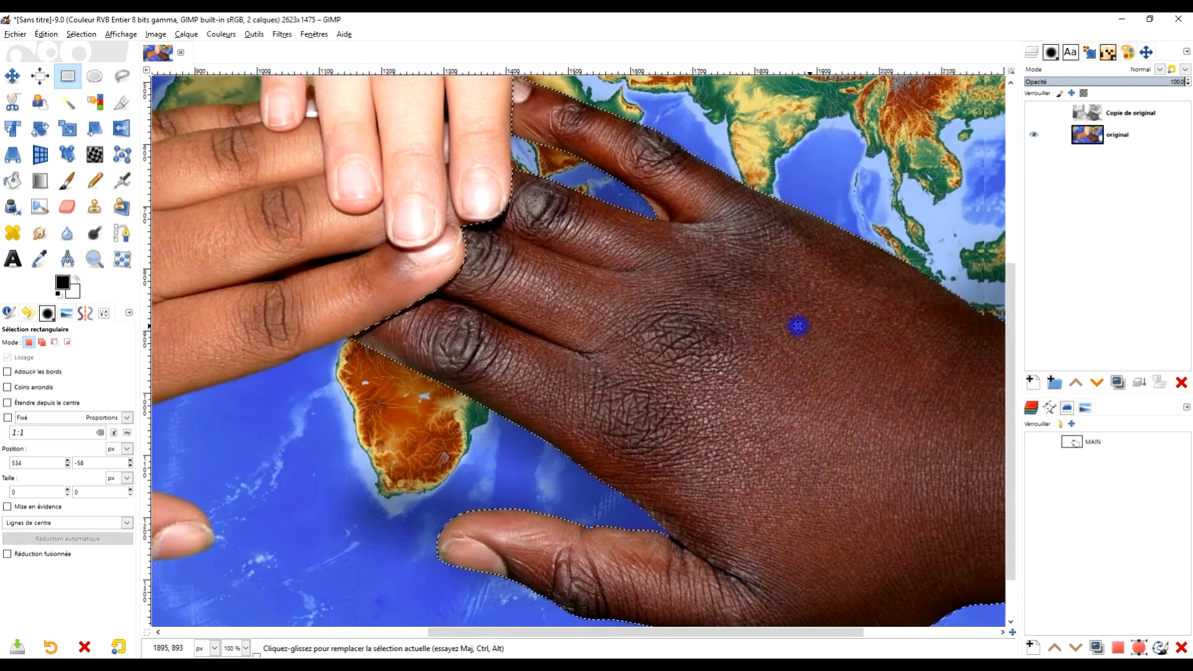
scroll(726, 309, down, 2)
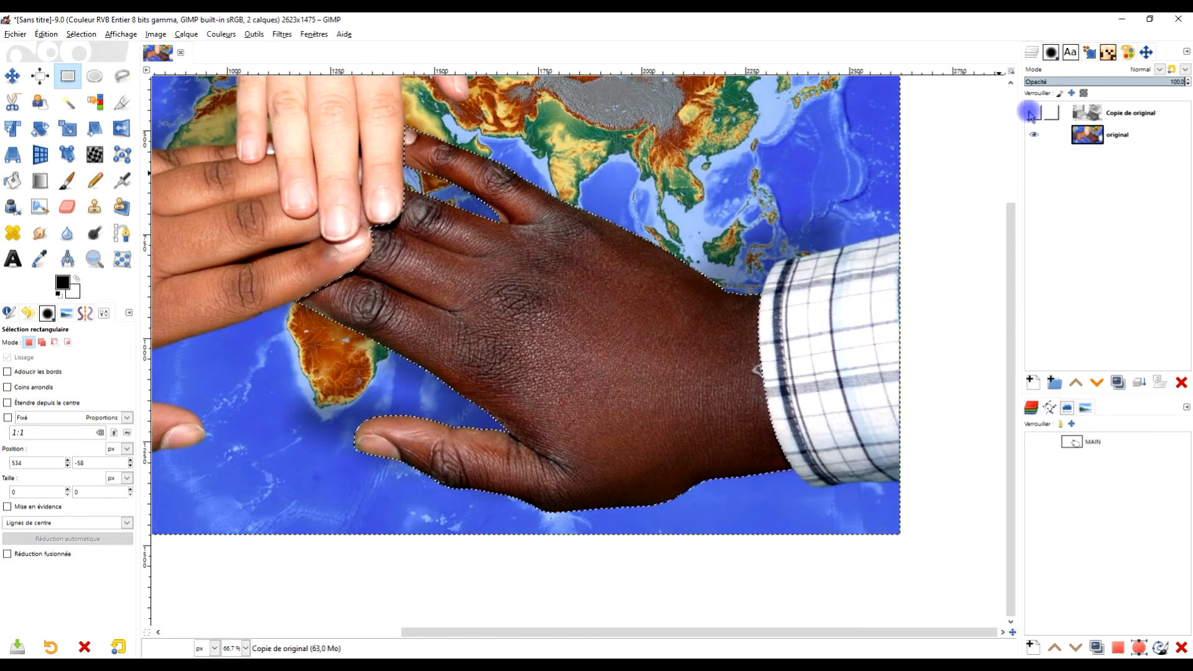
Show the desaturated layer again and rename it as "noir et blanc"
click(1032, 115)
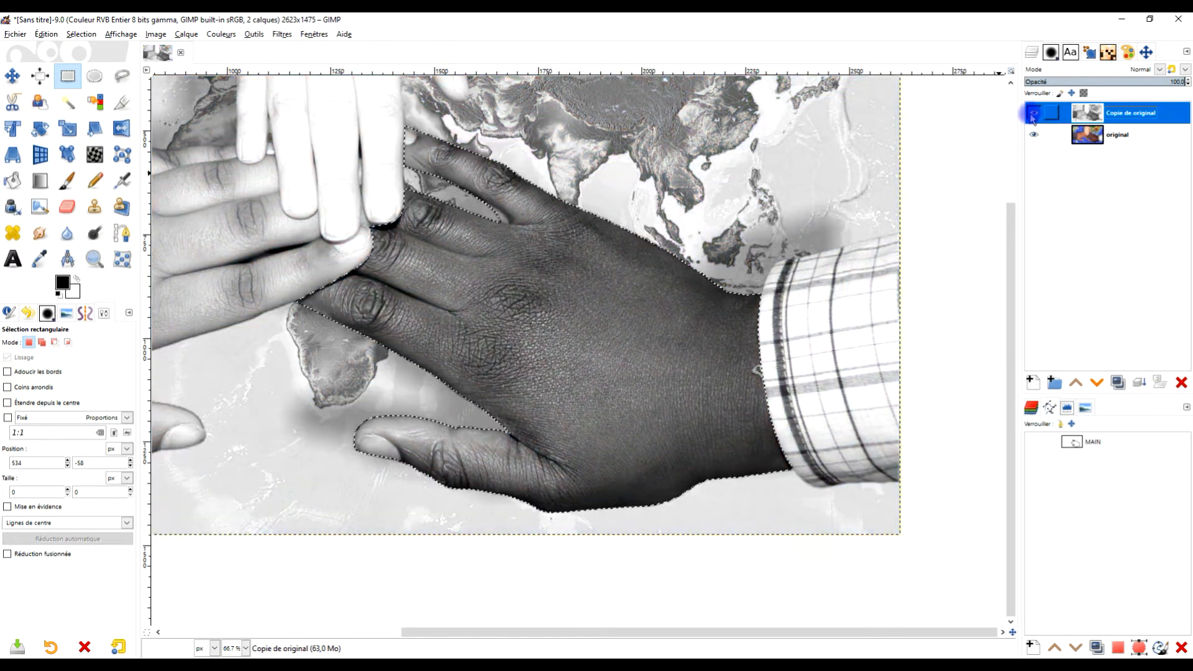
double_click(1125, 113)
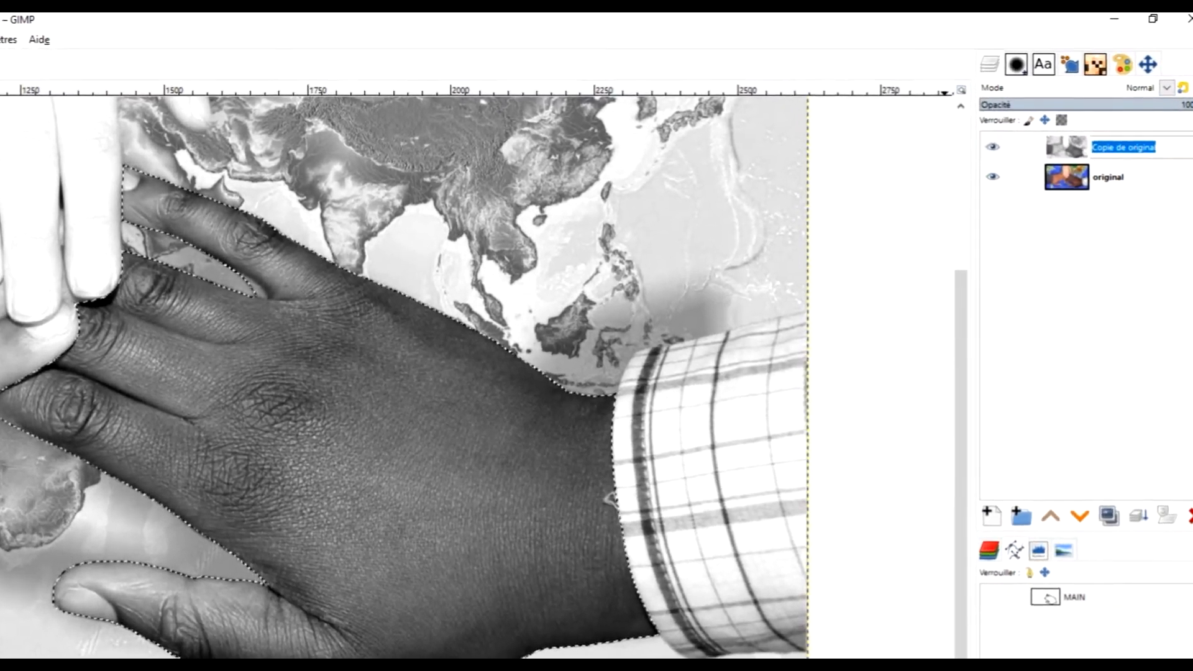
text(noir et blanc)
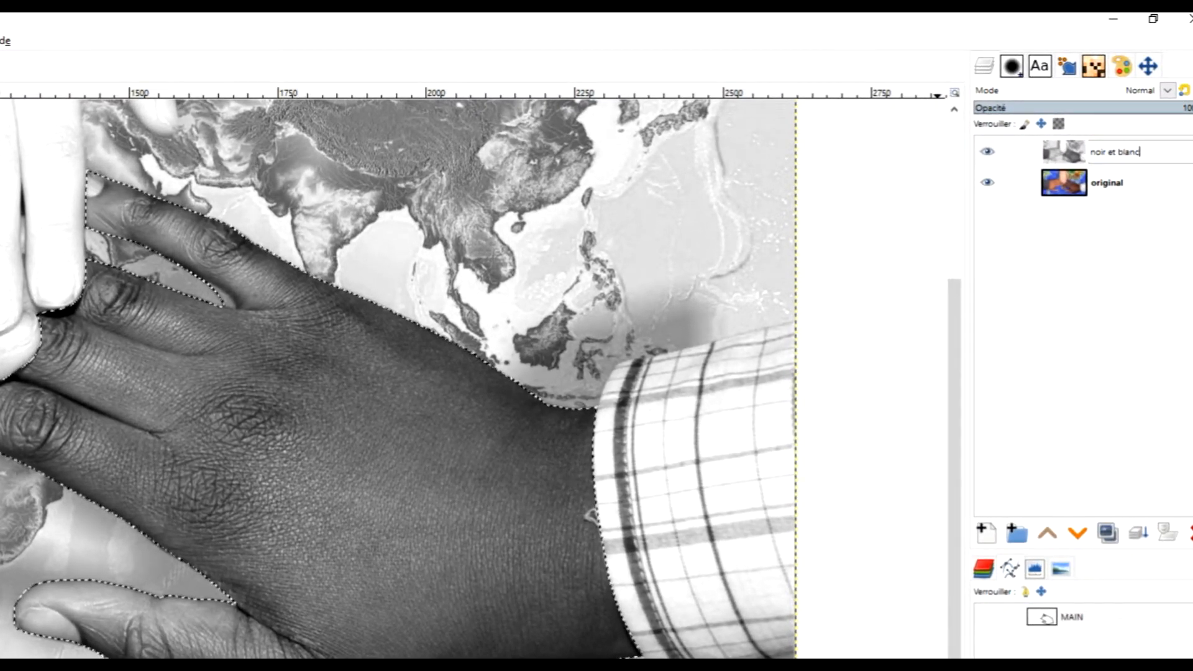
key(Return)
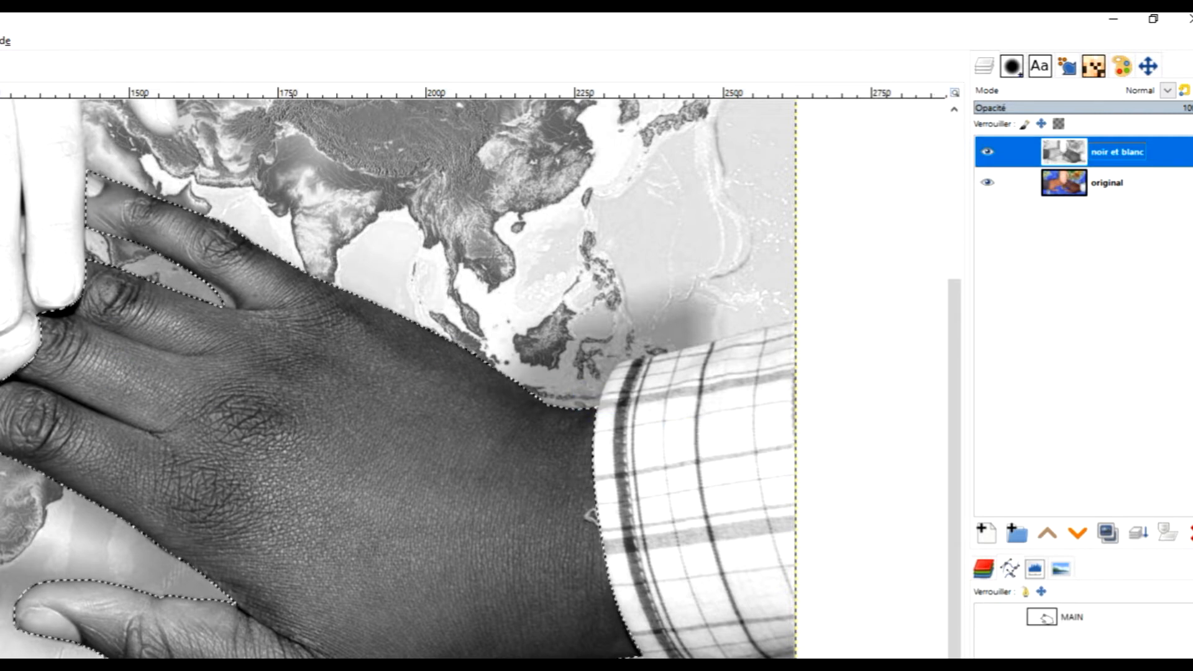
Add a layer mask to the noir et blanc layer, initialised from the current selection
right_click(1080, 160)
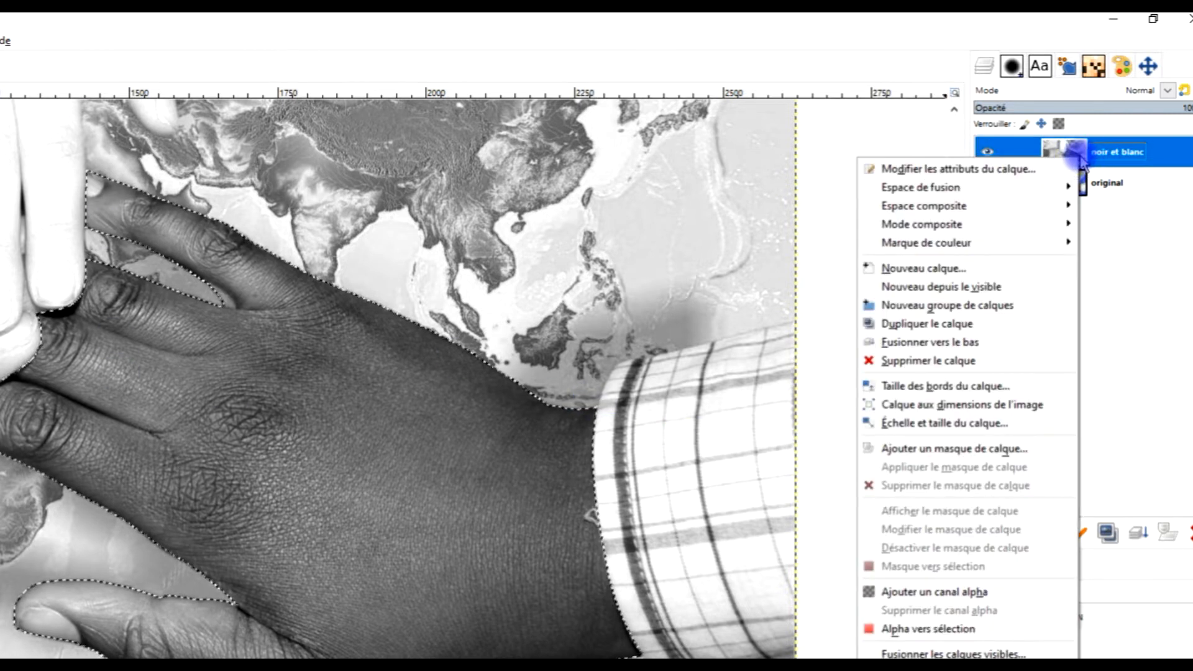
click(1002, 448)
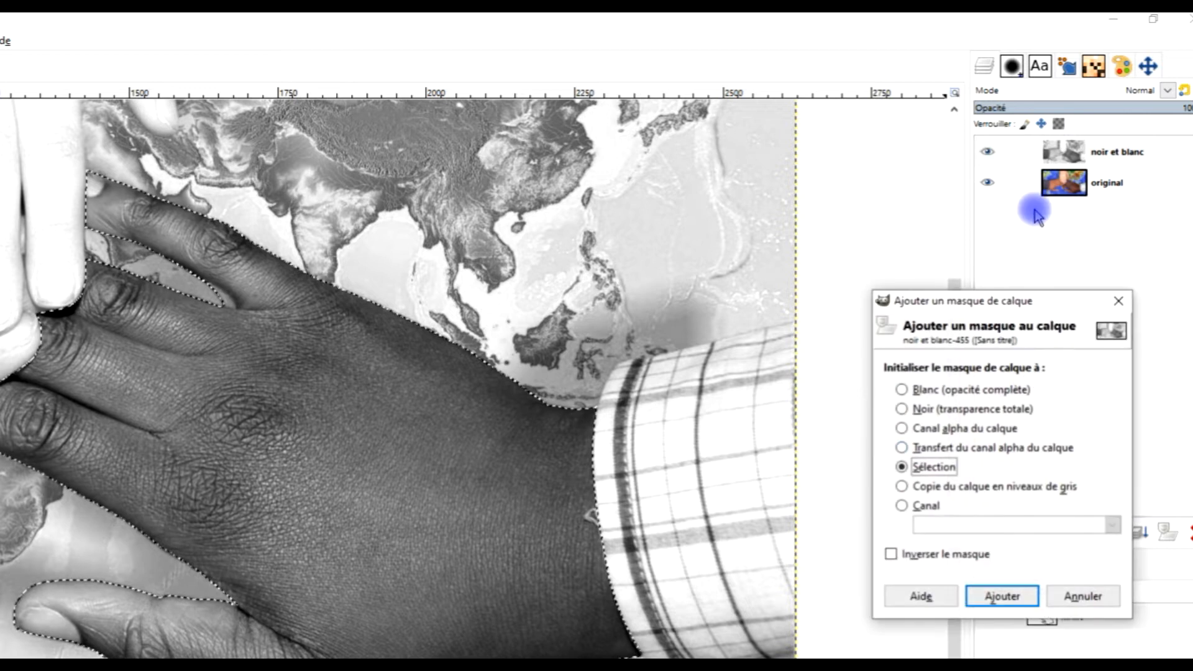
drag(1014, 303, 801, 121)
click(715, 284)
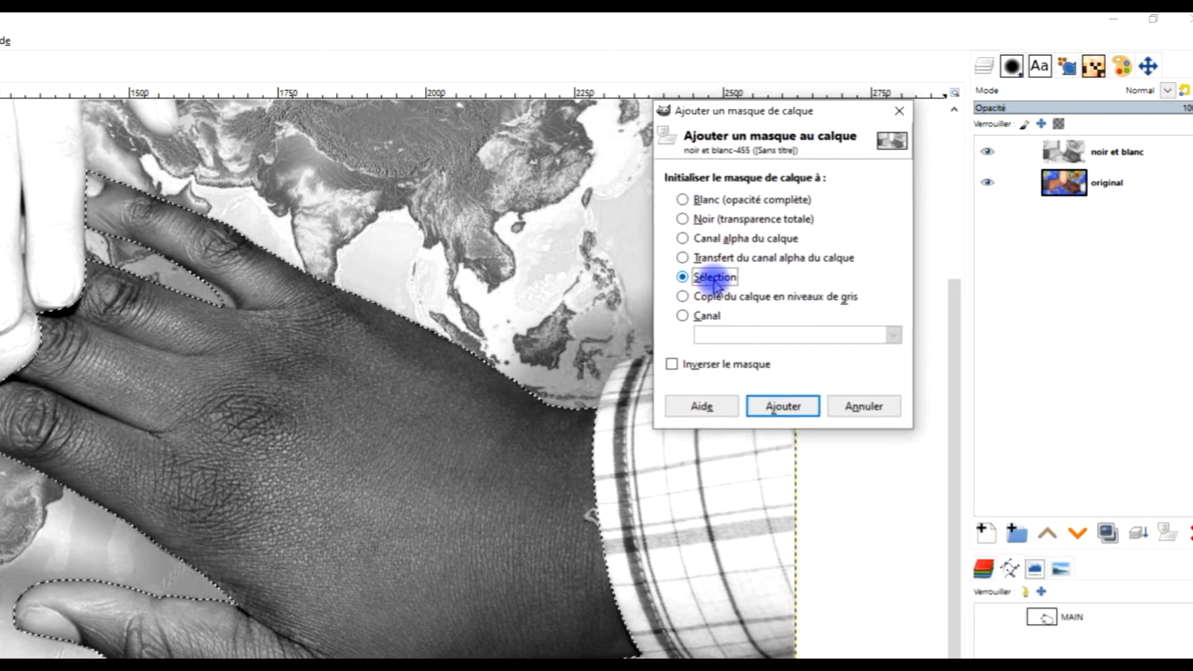
click(699, 200)
click(714, 277)
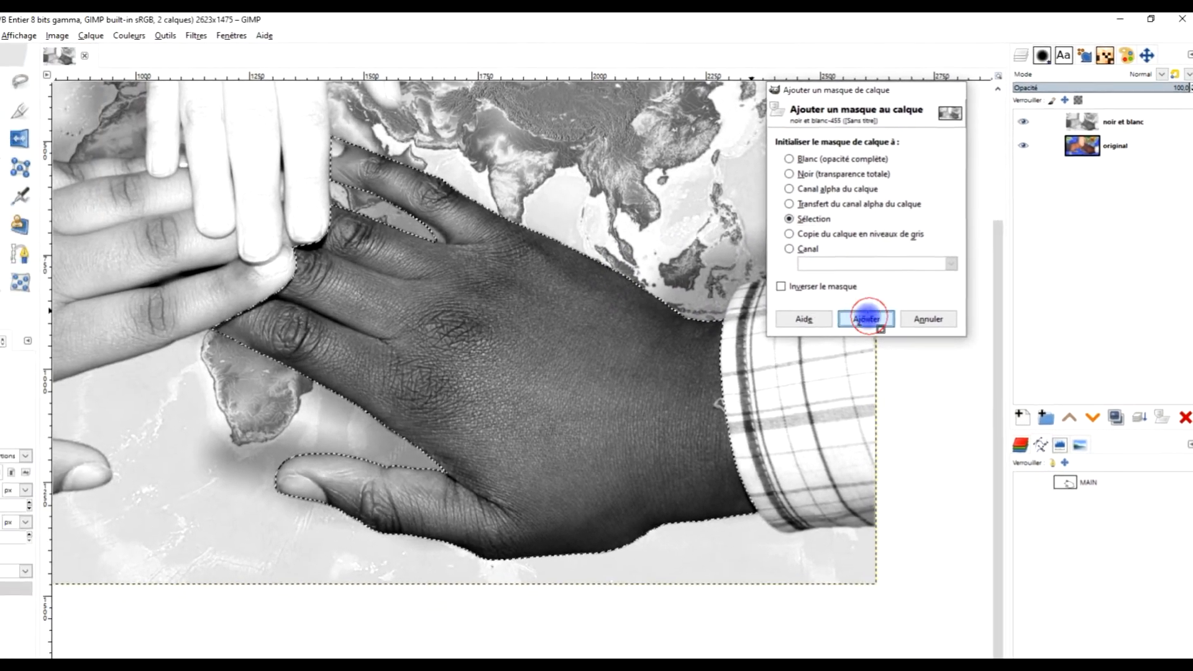
click(783, 405)
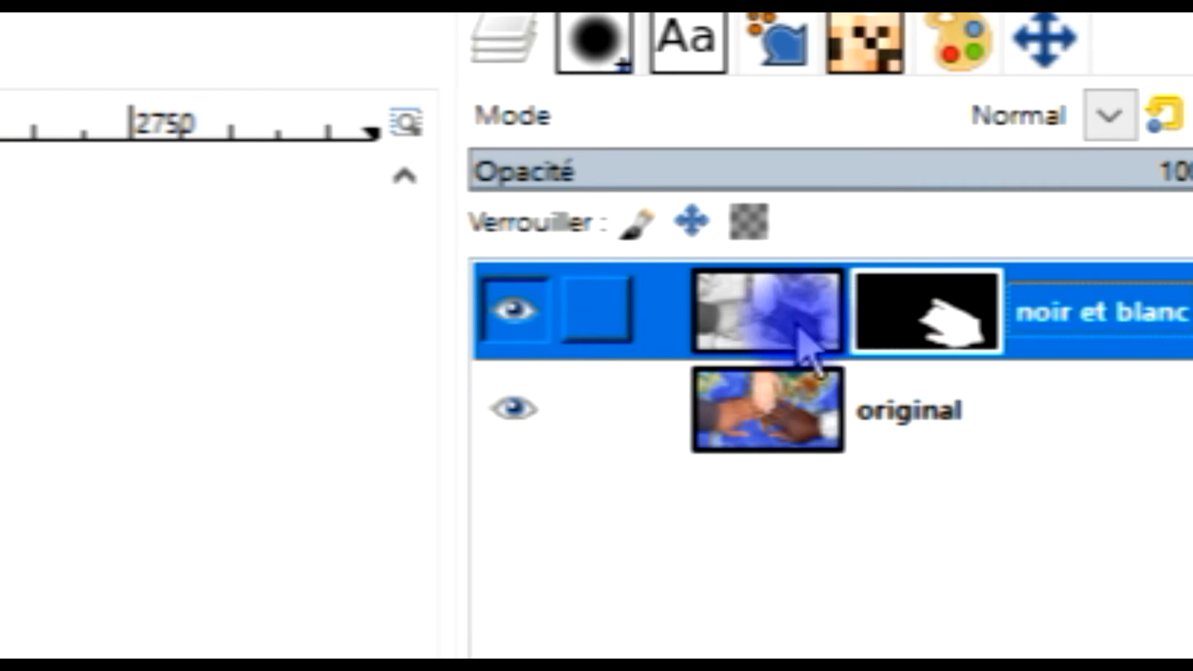
Make the noir et blanc layer's image active for editing instead of its mask
click(800, 334)
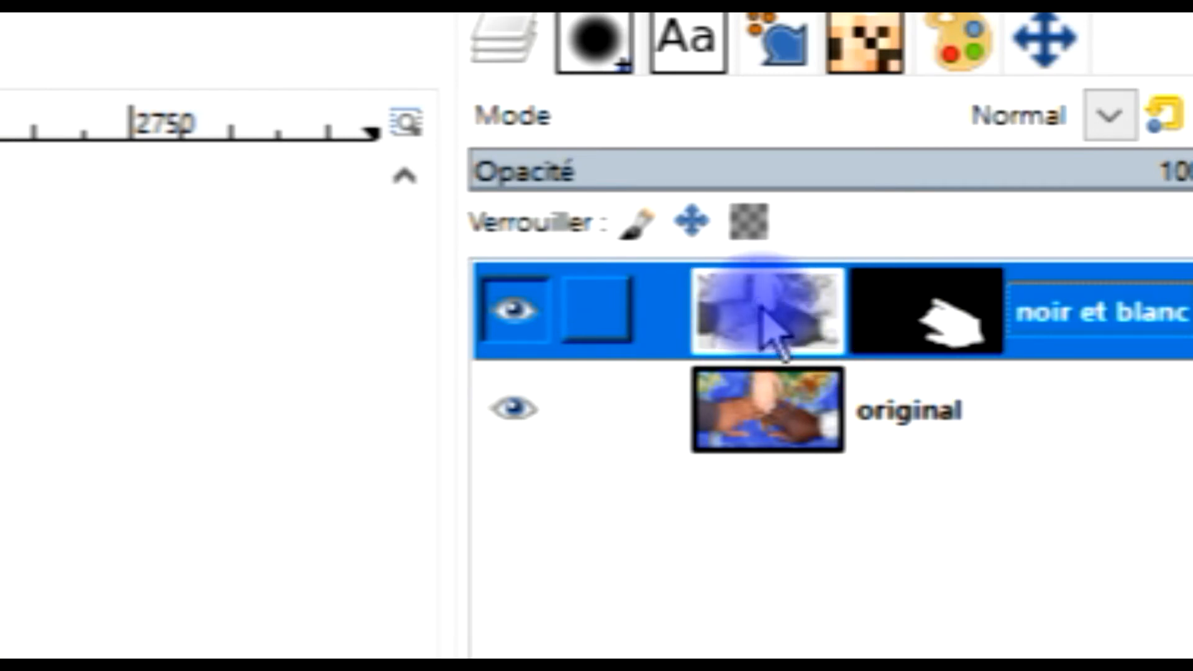
click(925, 339)
click(734, 307)
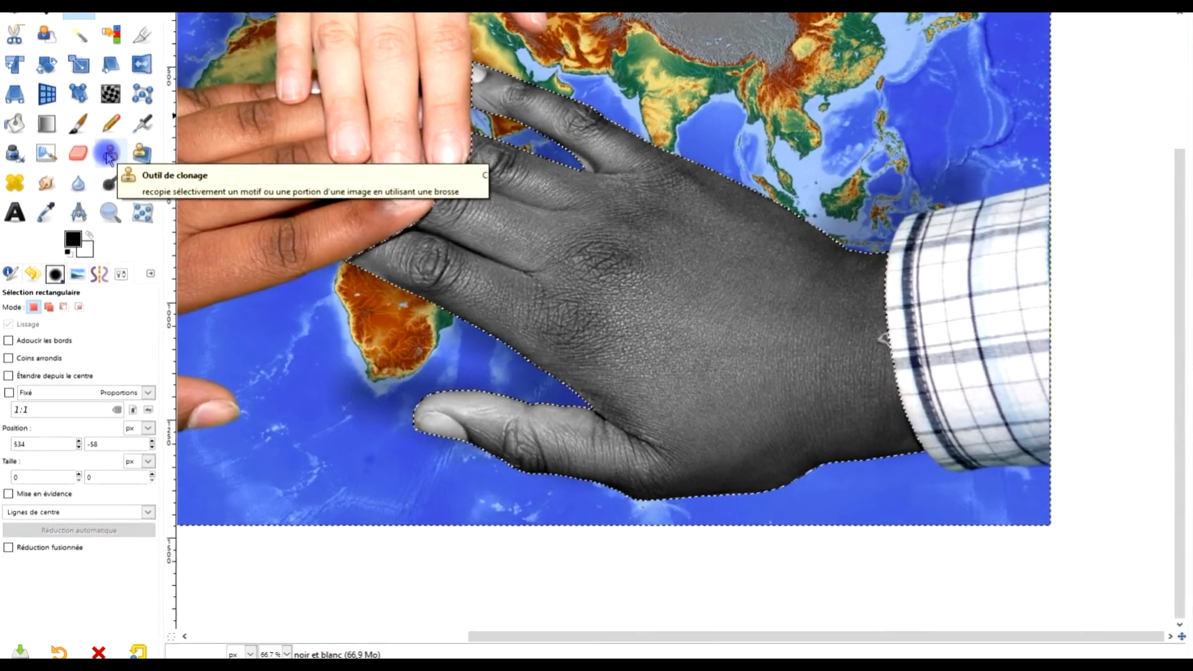
Set up the Clone tool with Couleur TSL mode, opacity 16.8 and Fixé alignment, without locking the brush to the display
click(100, 181)
click(110, 325)
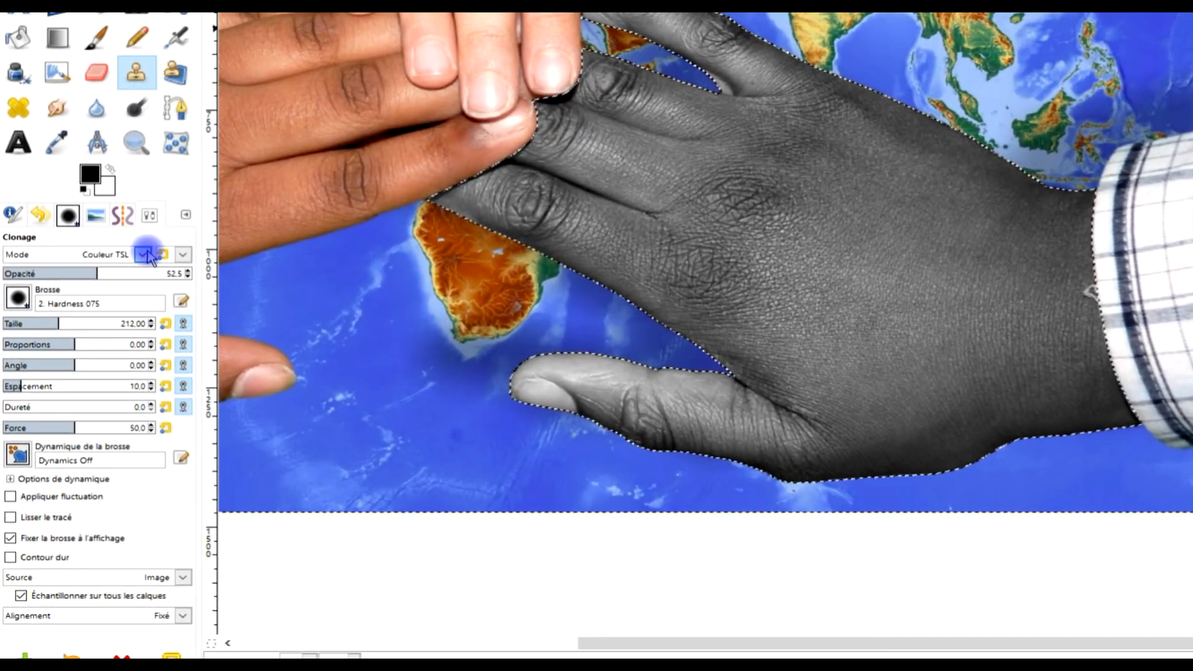
click(145, 255)
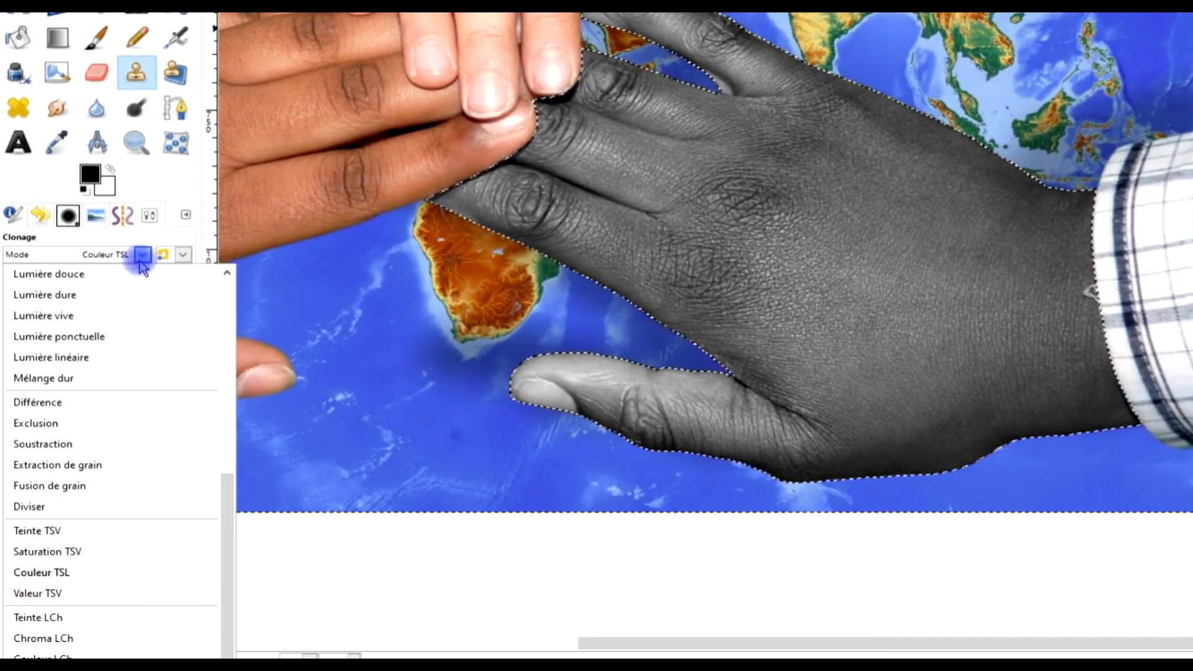
click(125, 575)
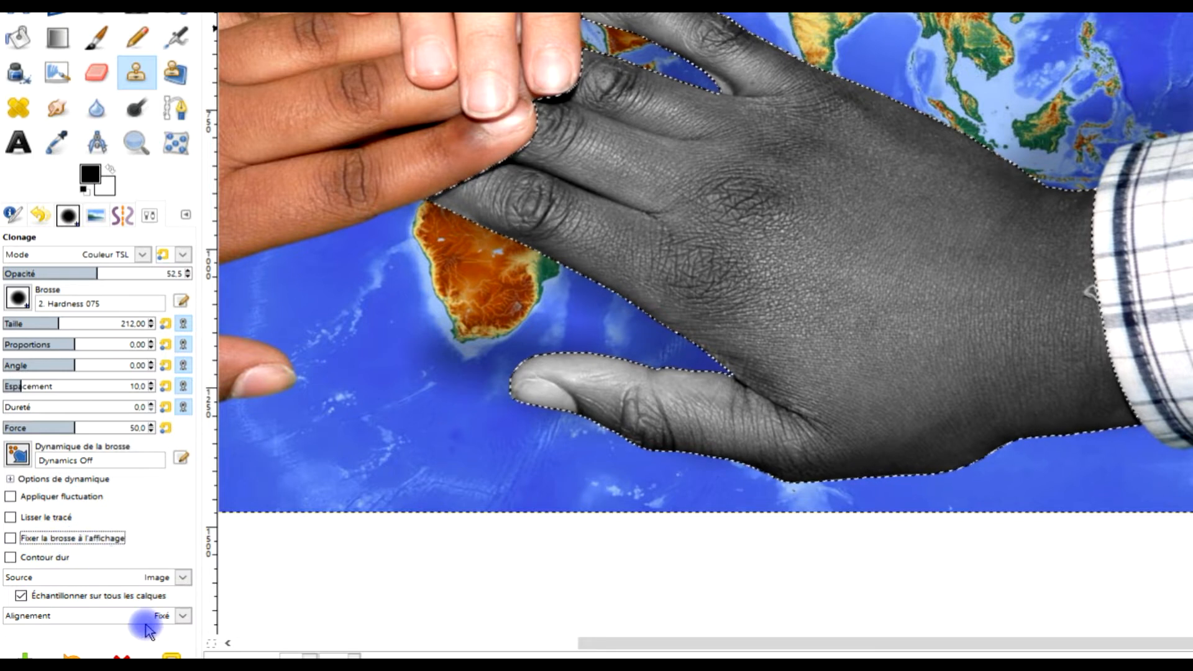
click(178, 620)
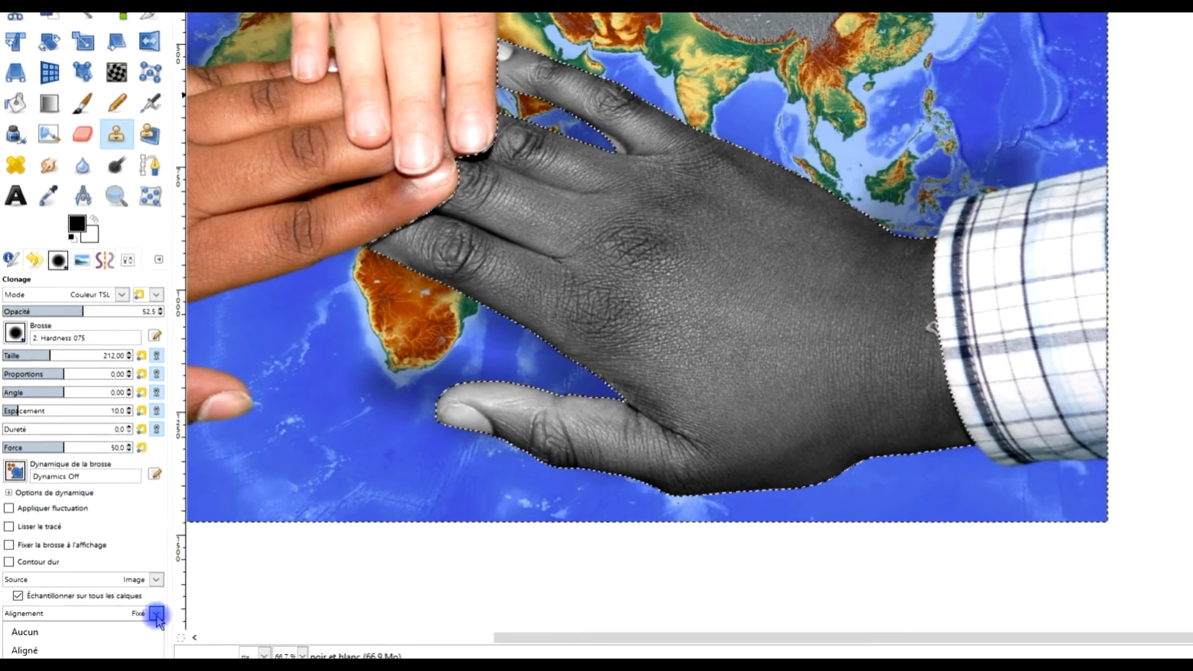
click(182, 616)
click(73, 345)
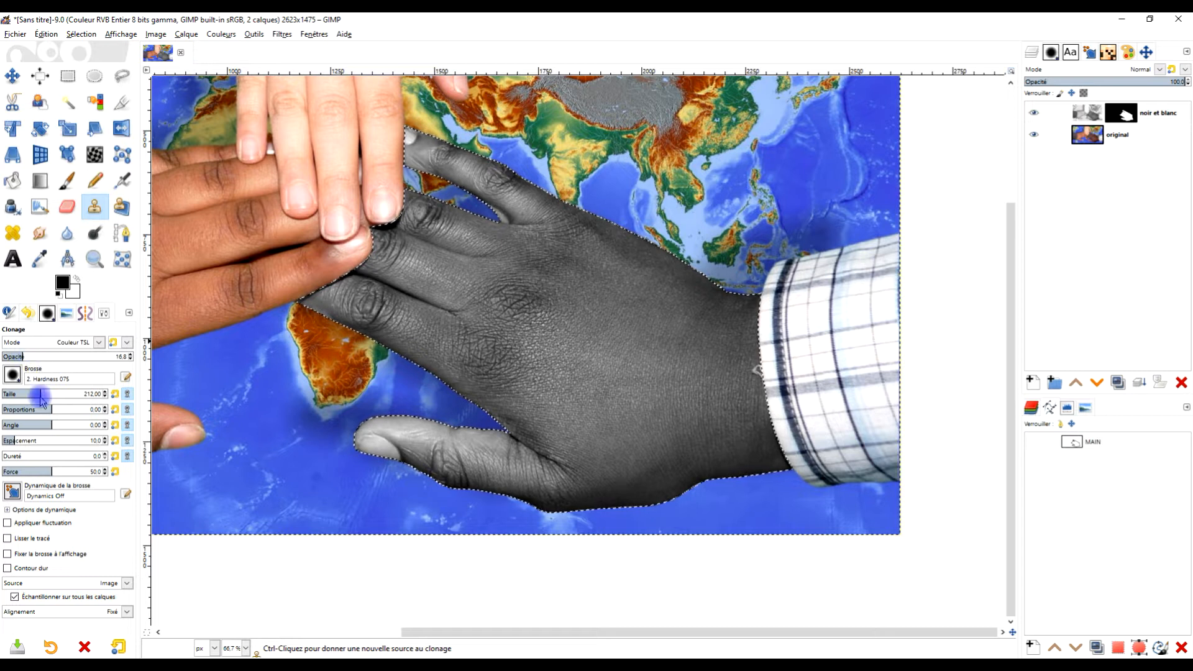
Set the clone brush size to 165 and sample the back of the pale hand as the clone source
drag(336, 142, 318, 361)
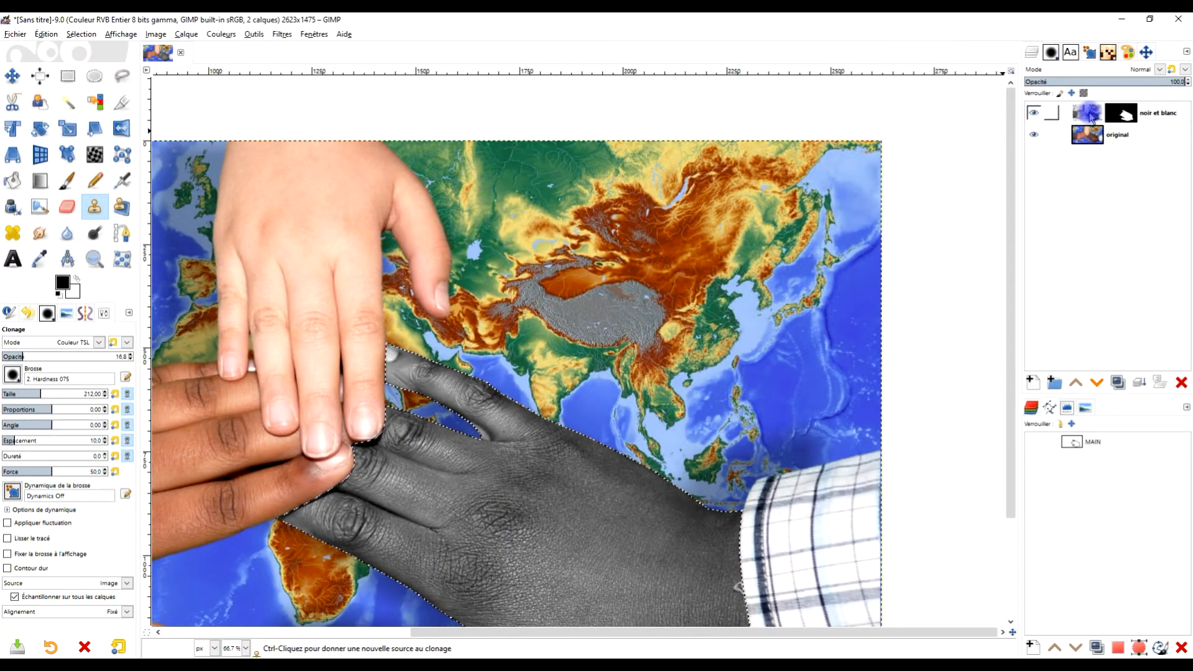
click(1087, 115)
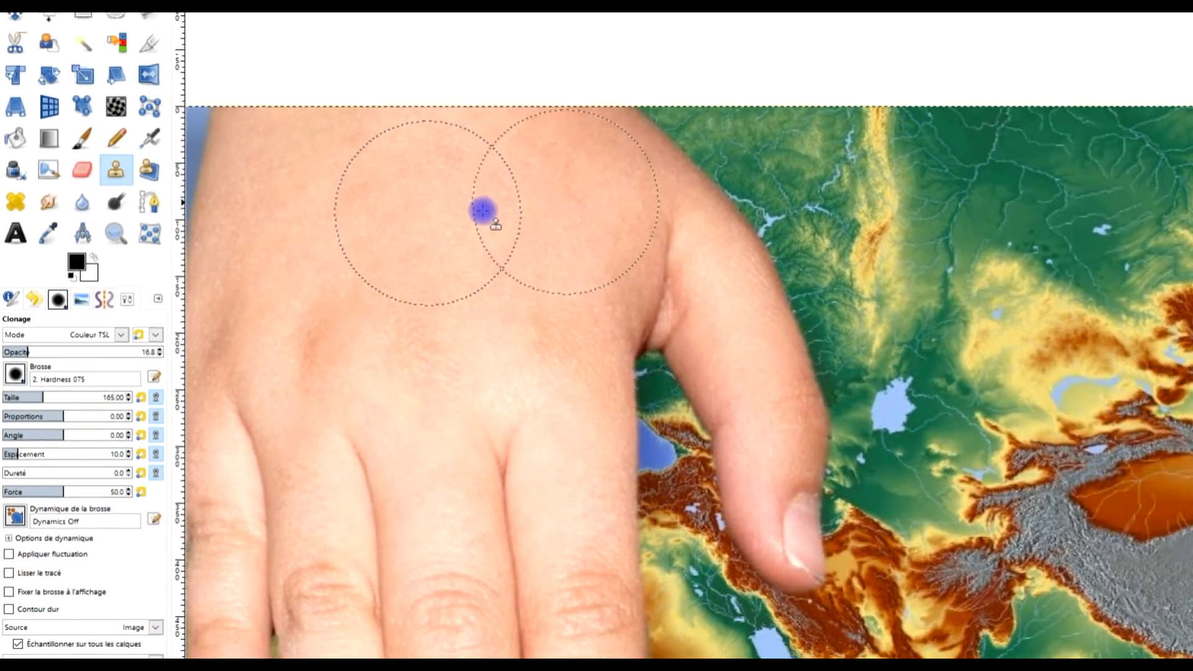
scroll(812, 303, down, 2)
scroll(822, 312, down, 1)
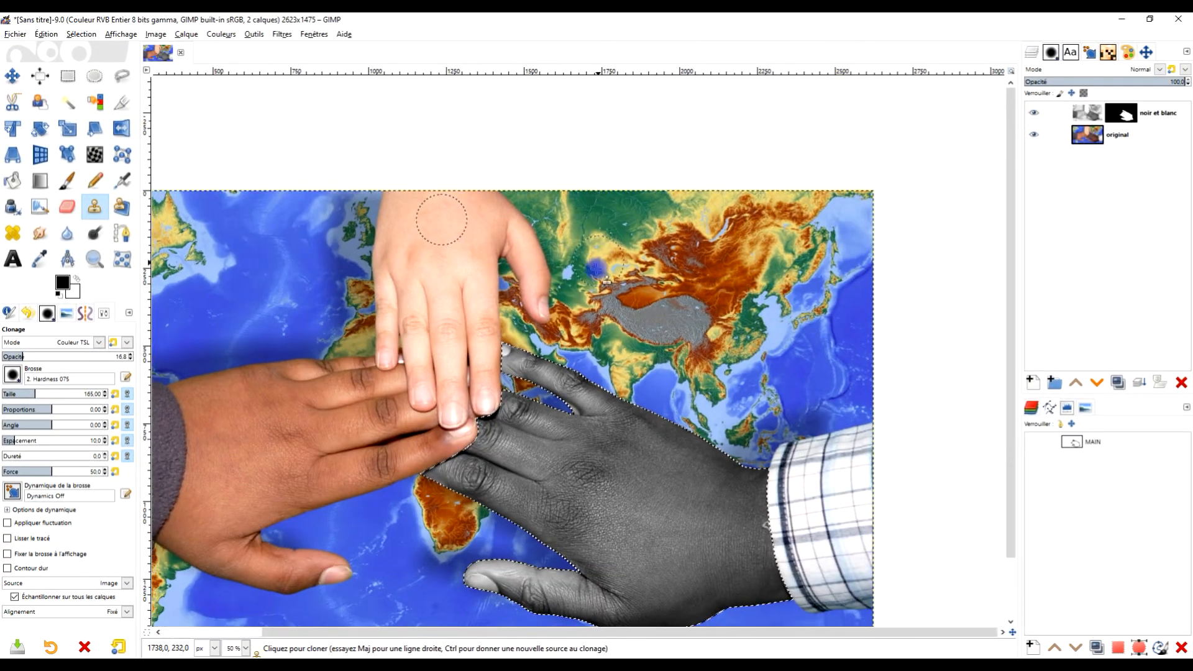
scroll(700, 488, up, 1)
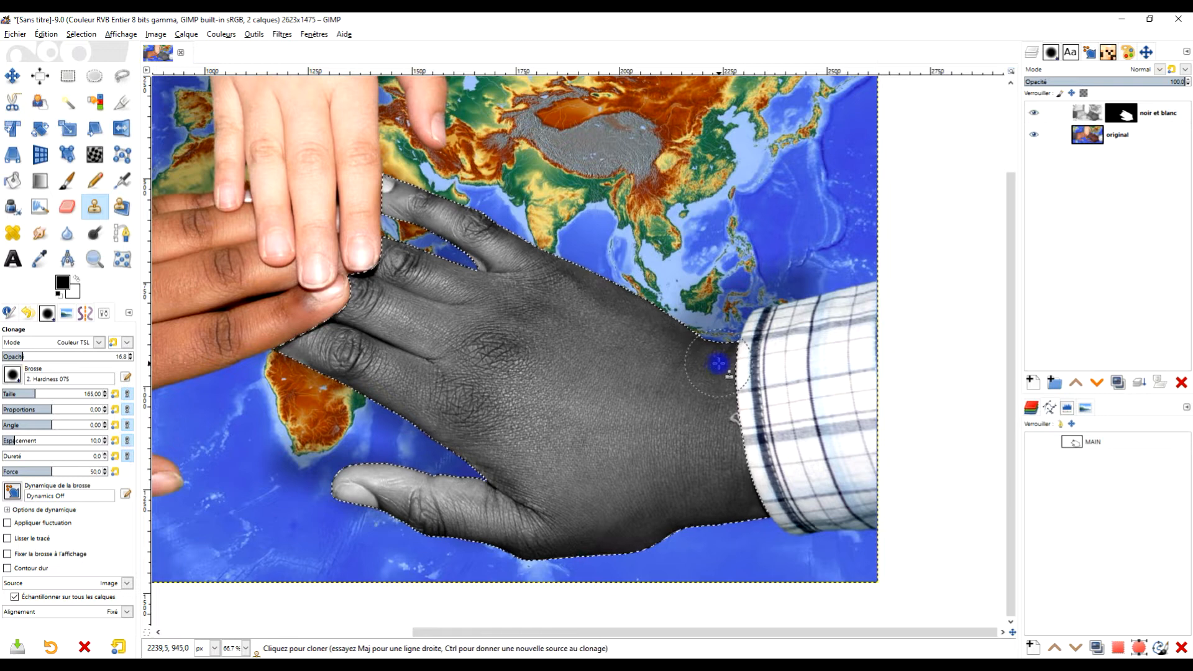
Clone the pale skin's colour over the whole grey hand on the noir et blanc layer, raising the brush hardness to 54
click(1094, 116)
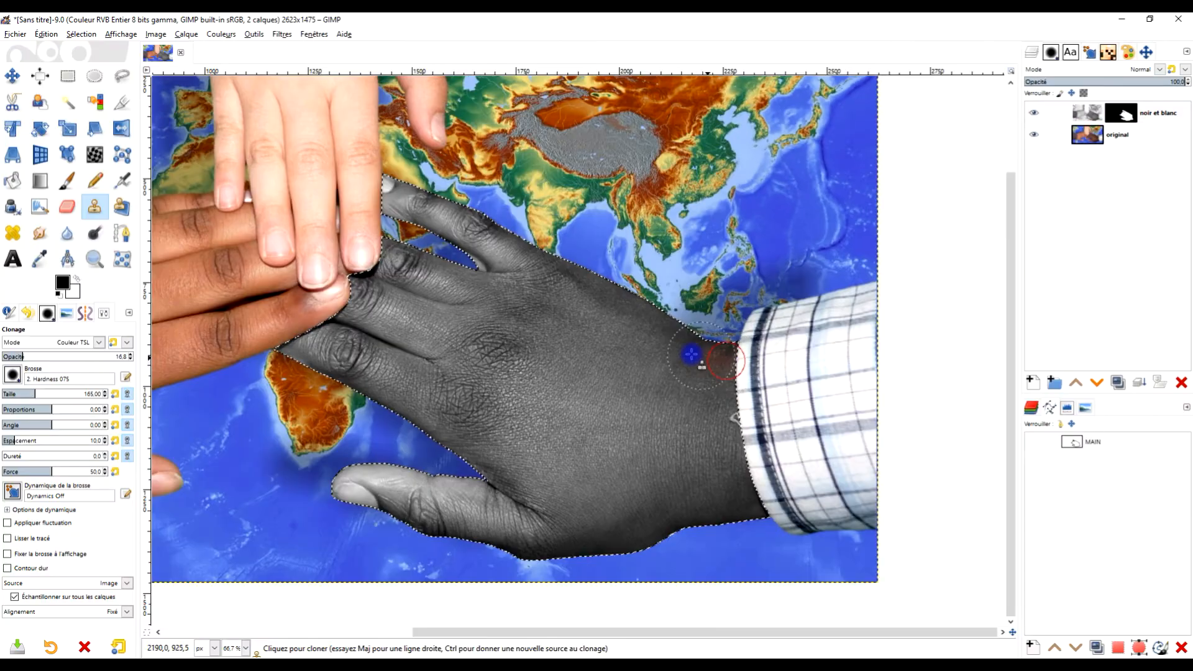
mouse_move(702, 365)
mouse_down()
mouse_move(617, 306)
mouse_move(447, 219)
mouse_move(393, 205)
mouse_up()
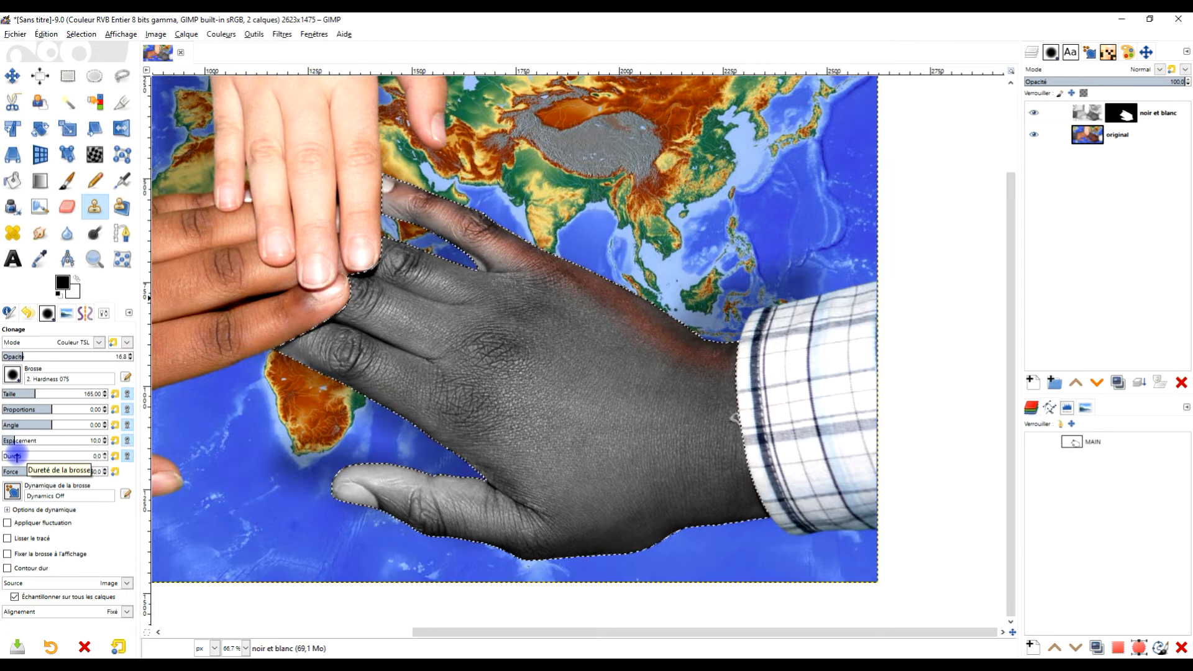
drag(17, 455, 56, 456)
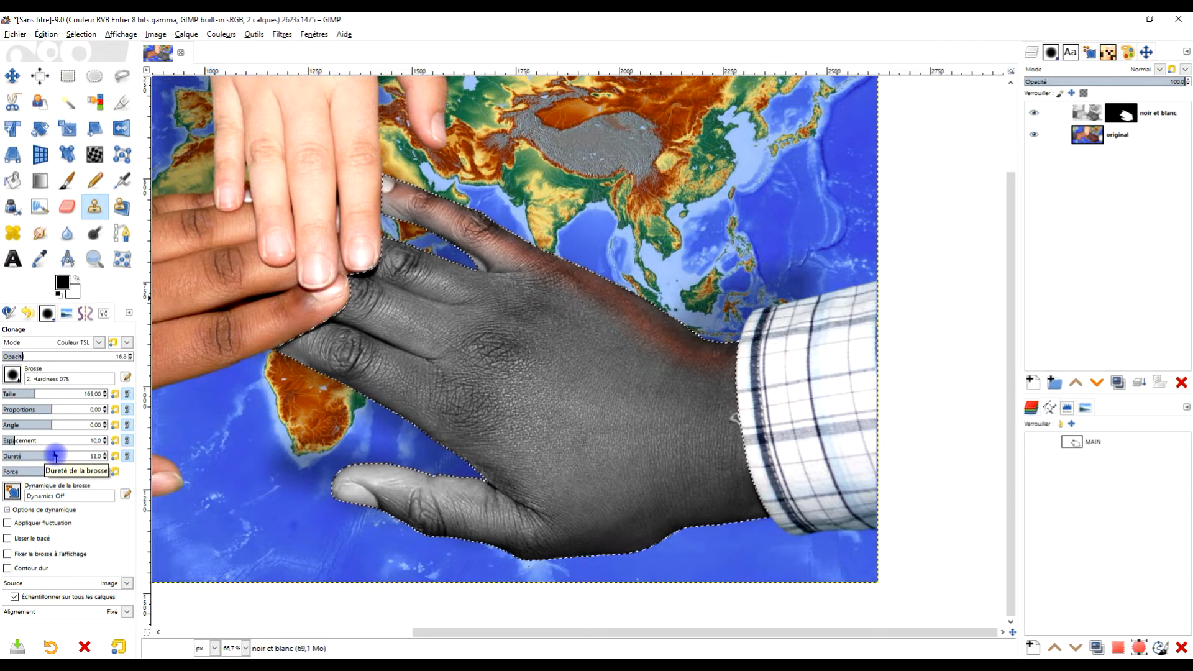
mouse_move(714, 367)
mouse_down()
mouse_move(632, 366)
mouse_move(510, 303)
mouse_move(479, 276)
mouse_move(689, 364)
mouse_move(423, 197)
mouse_move(366, 182)
mouse_move(392, 218)
mouse_move(538, 290)
mouse_move(613, 327)
mouse_move(651, 313)
mouse_move(691, 347)
mouse_move(737, 369)
mouse_move(703, 341)
mouse_move(750, 369)
mouse_move(732, 419)
mouse_move(683, 385)
mouse_move(614, 379)
mouse_move(505, 306)
mouse_move(372, 256)
mouse_move(489, 315)
mouse_move(549, 373)
mouse_move(744, 426)
mouse_move(687, 394)
mouse_move(599, 387)
mouse_move(345, 289)
mouse_move(389, 330)
mouse_move(488, 375)
mouse_move(531, 412)
mouse_move(664, 442)
mouse_move(489, 368)
mouse_move(301, 335)
mouse_move(405, 399)
mouse_move(285, 344)
mouse_move(482, 425)
mouse_move(409, 367)
mouse_move(487, 429)
mouse_move(435, 429)
mouse_move(516, 505)
mouse_move(500, 436)
mouse_move(520, 416)
mouse_move(571, 506)
mouse_move(503, 440)
mouse_move(578, 513)
mouse_move(741, 495)
mouse_move(624, 531)
mouse_move(622, 543)
mouse_move(740, 508)
mouse_move(774, 511)
mouse_move(739, 459)
mouse_move(718, 464)
mouse_move(705, 447)
mouse_move(636, 504)
mouse_move(650, 449)
mouse_move(581, 466)
mouse_move(625, 476)
mouse_move(544, 444)
mouse_move(524, 477)
mouse_move(559, 489)
mouse_move(543, 552)
mouse_move(343, 493)
mouse_move(505, 496)
mouse_move(436, 503)
mouse_move(576, 530)
mouse_move(668, 474)
mouse_move(631, 457)
mouse_move(639, 428)
mouse_move(503, 362)
mouse_move(719, 419)
mouse_move(537, 314)
mouse_move(630, 367)
mouse_move(522, 455)
mouse_move(690, 492)
mouse_move(714, 444)
mouse_move(703, 372)
mouse_move(373, 296)
mouse_move(392, 349)
mouse_move(324, 327)
mouse_move(380, 248)
mouse_move(489, 278)
mouse_move(513, 261)
mouse_move(419, 190)
mouse_up()
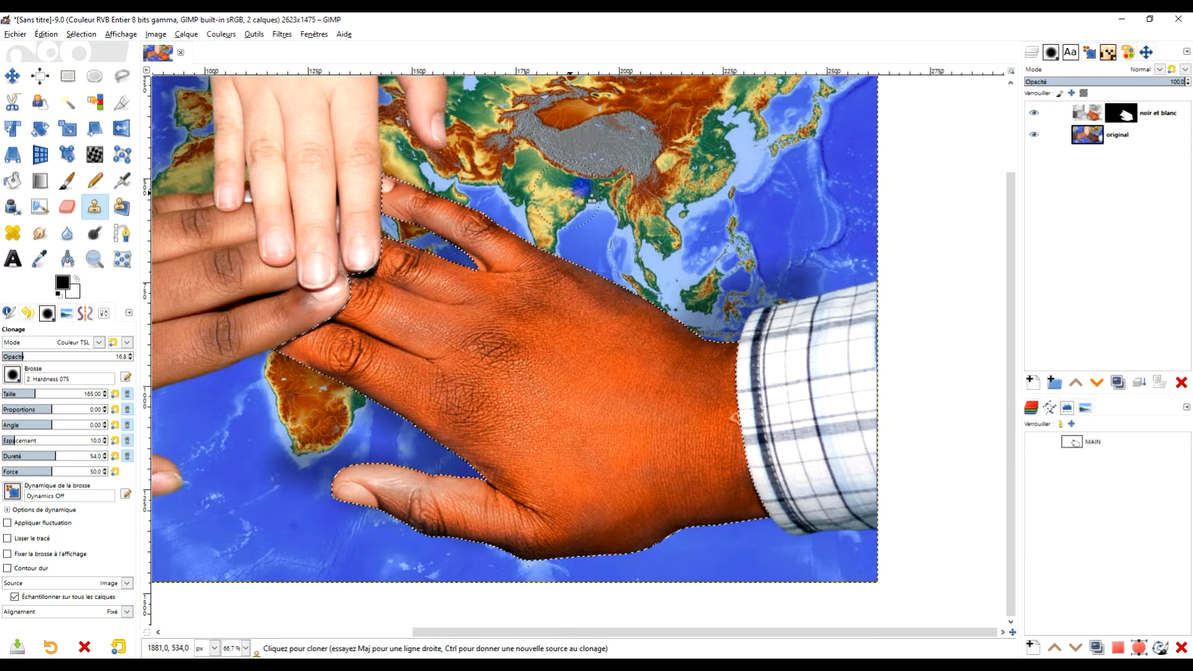
mouse_move(611, 509)
mouse_down()
mouse_move(593, 543)
mouse_move(782, 508)
mouse_move(608, 546)
mouse_move(743, 518)
mouse_move(738, 473)
mouse_move(800, 524)
mouse_up()
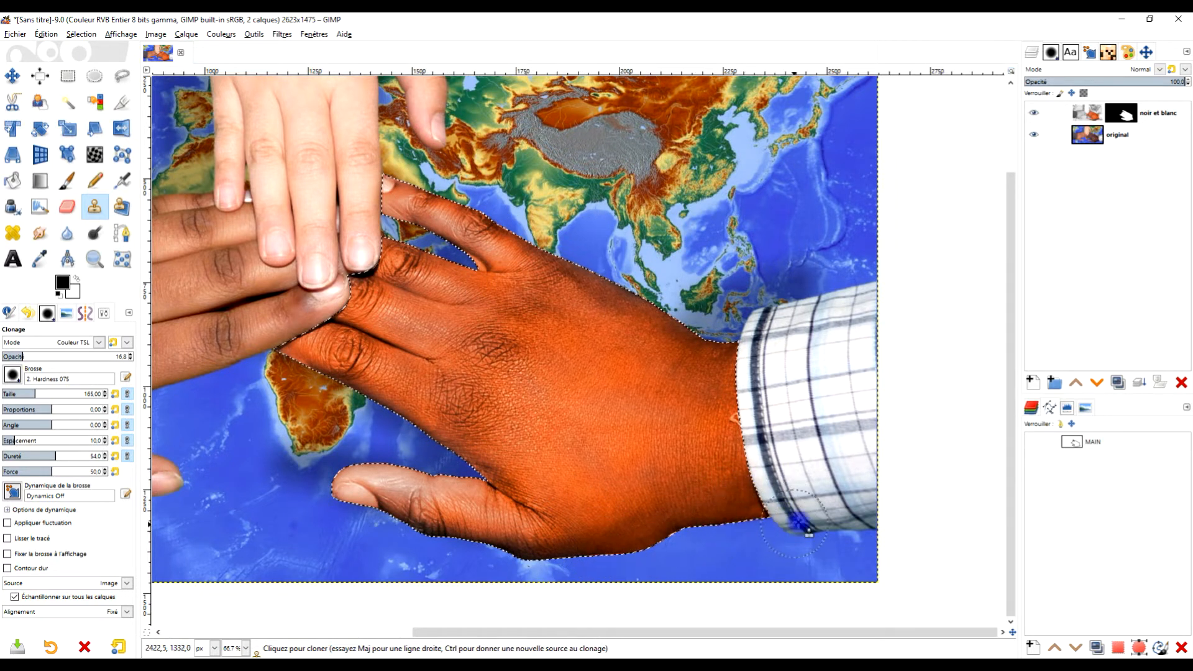
mouse_move(468, 507)
mouse_down()
mouse_move(422, 511)
mouse_move(302, 477)
mouse_up()
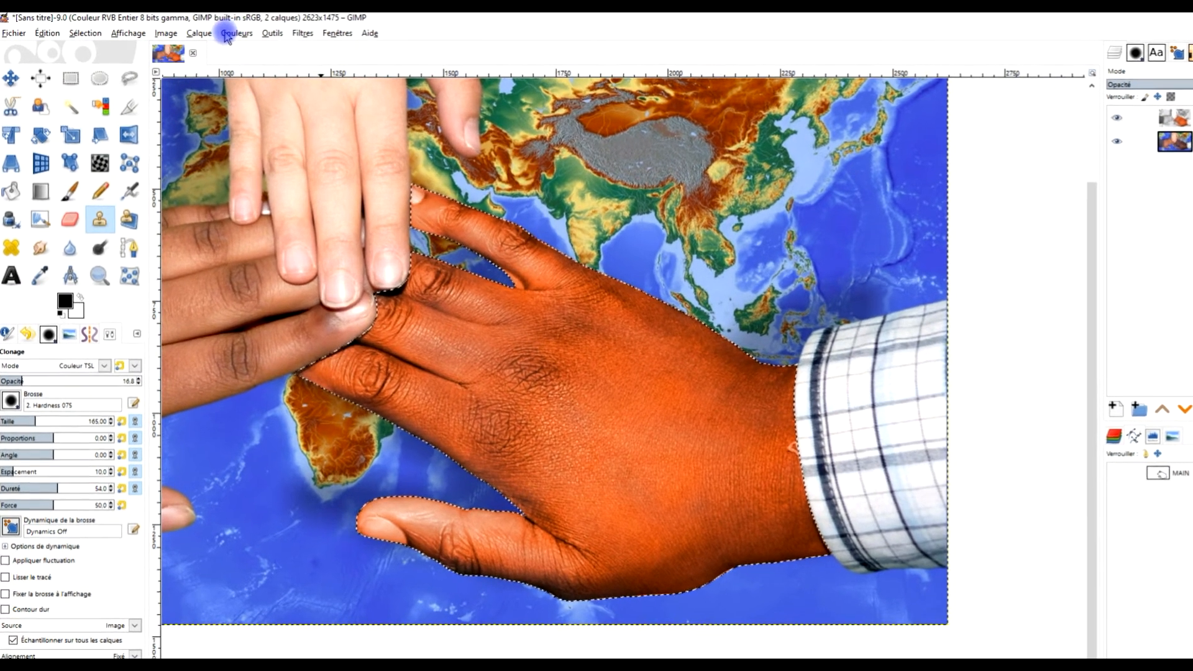
Start a Hue-Saturation adjustment on the noir et blanc layer with lightness 44.3 and hue 6.5
click(213, 34)
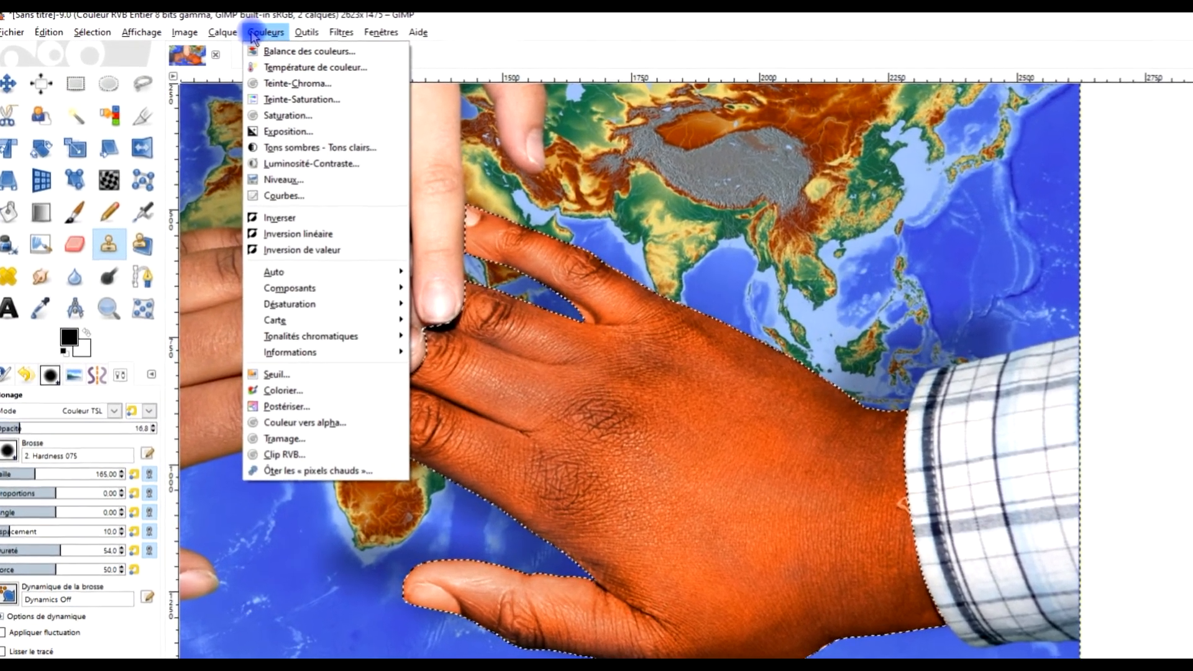
click(333, 107)
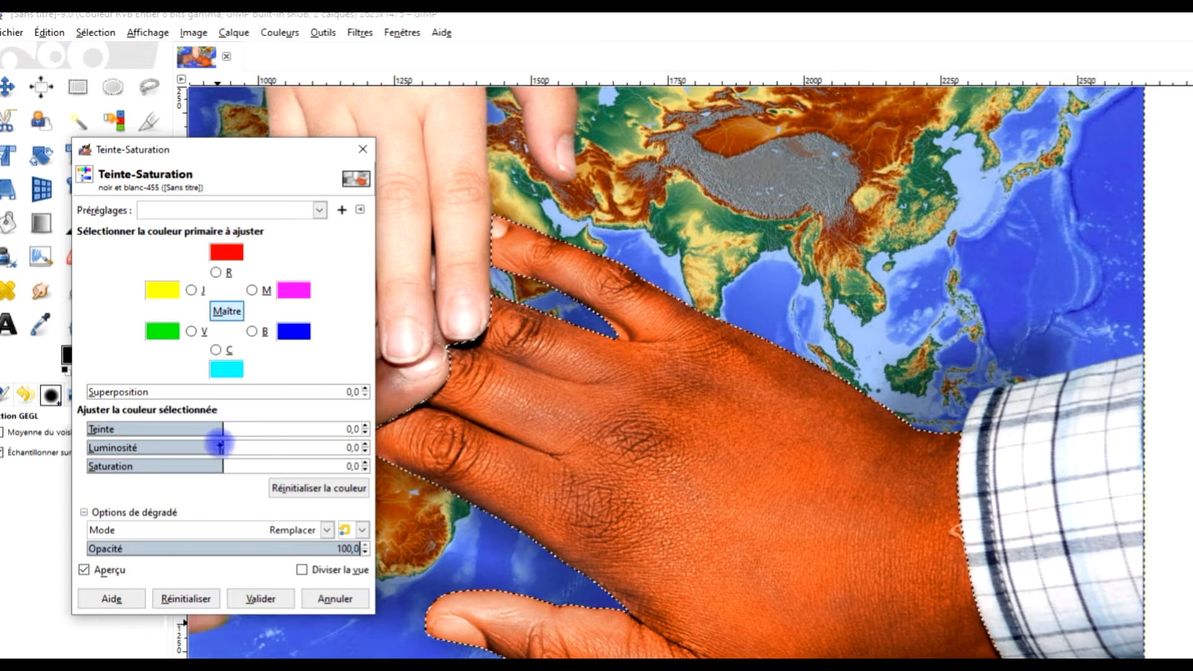
drag(224, 446, 271, 450)
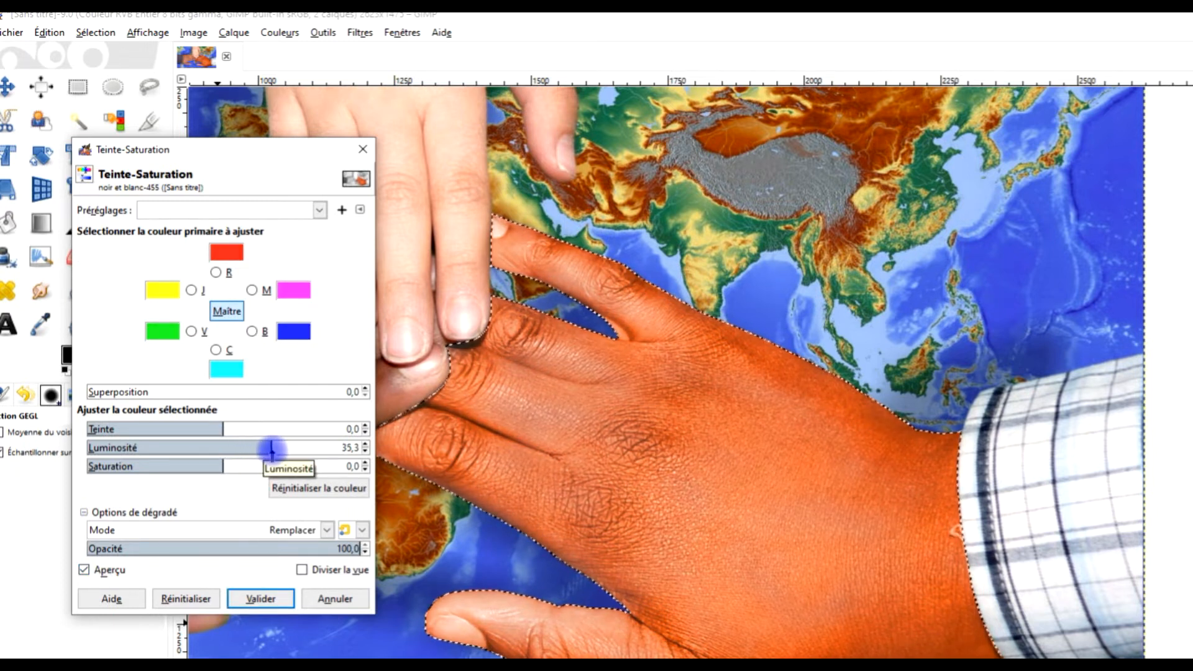
drag(222, 423, 227, 427)
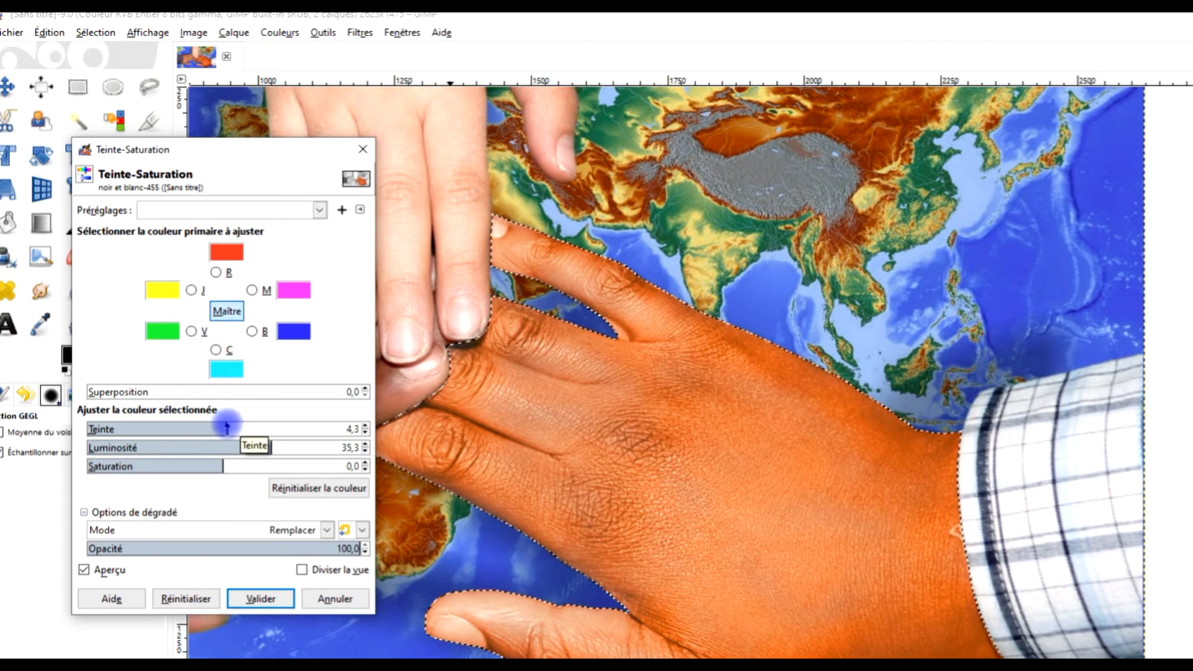
click(266, 442)
drag(244, 411, 262, 410)
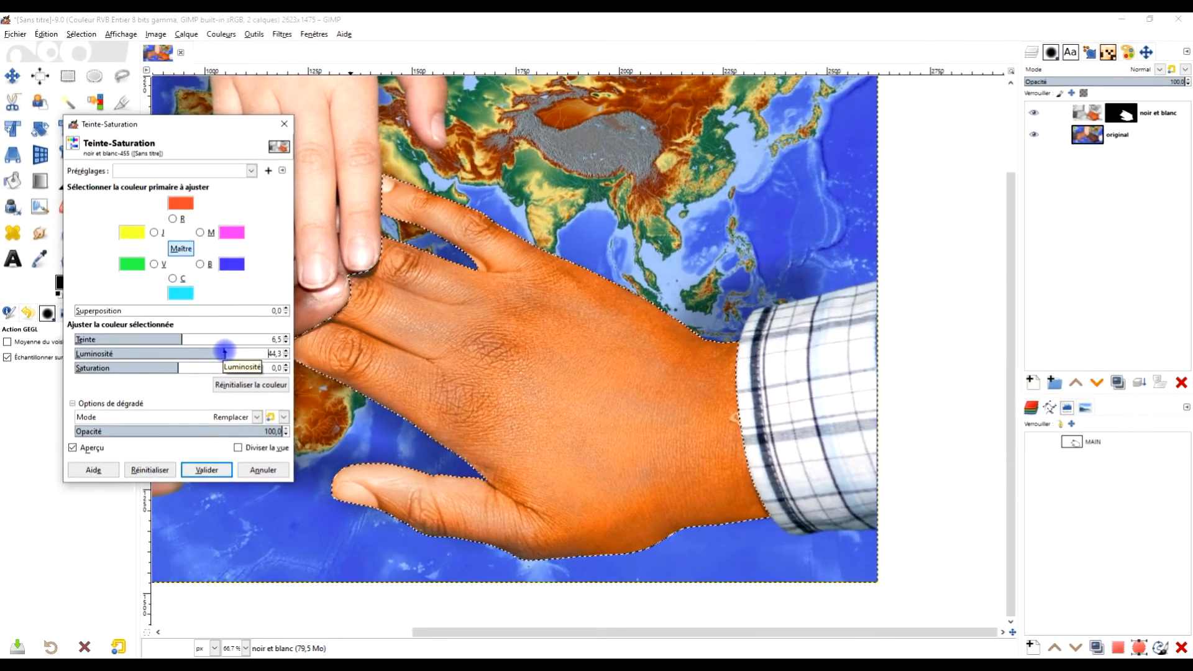
Adjust the hand's hue to 2.3, lightness to 80.8 and saturation to 11.4
drag(225, 352, 182, 338)
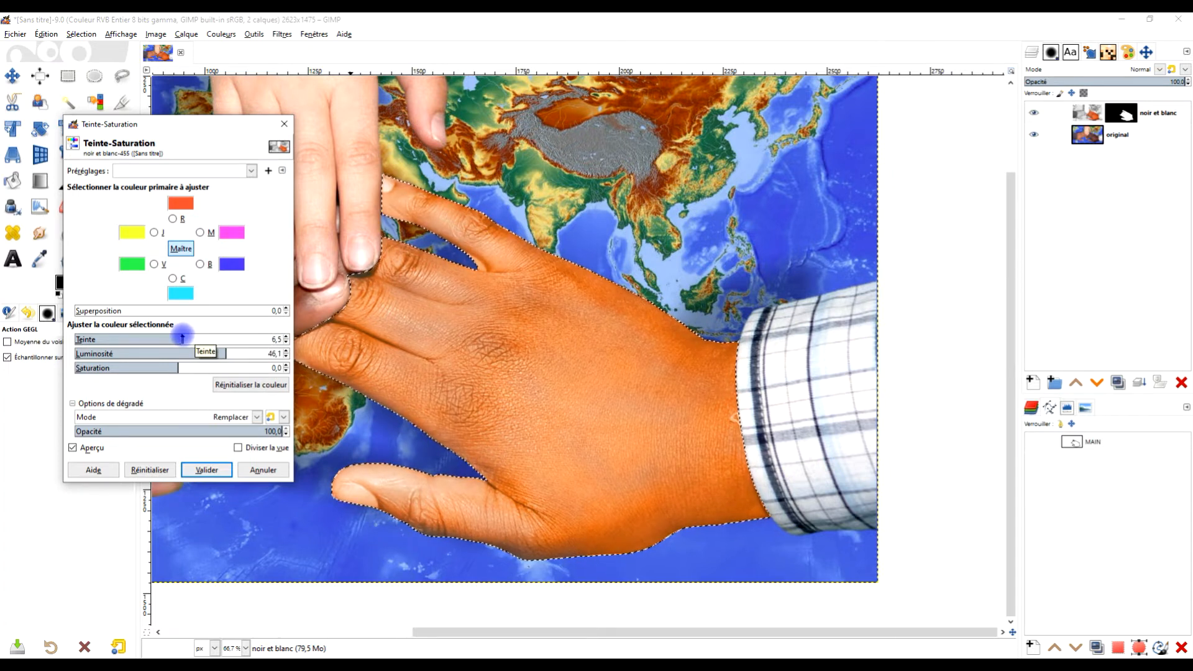
drag(182, 338, 183, 337)
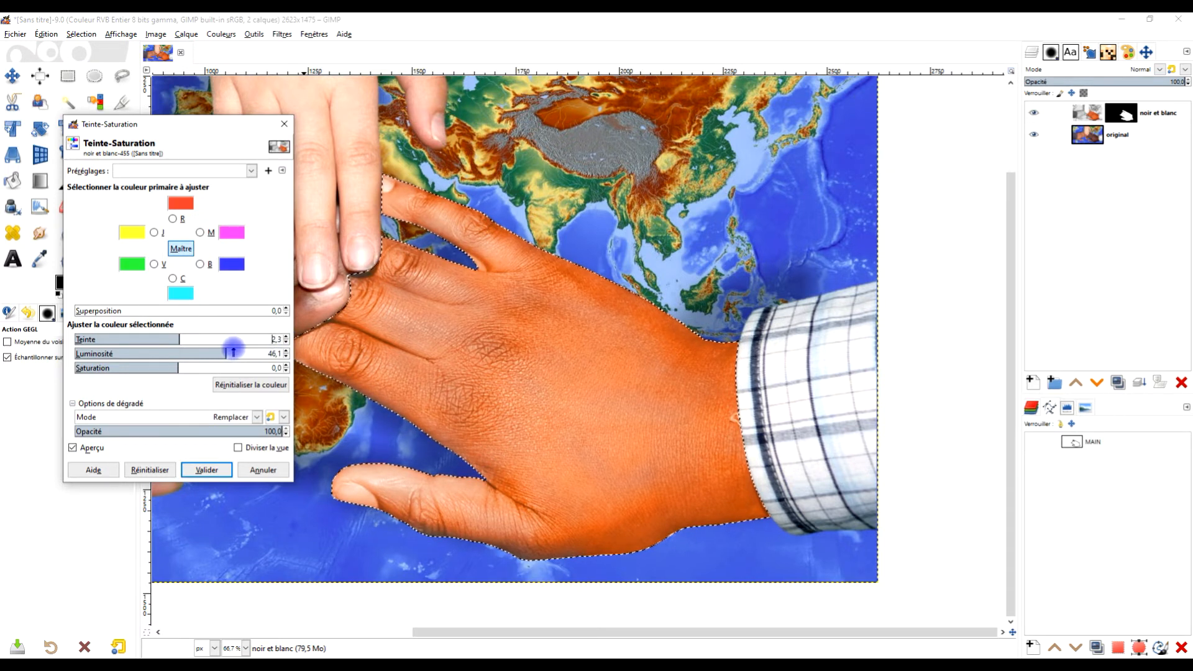
drag(225, 351, 229, 351)
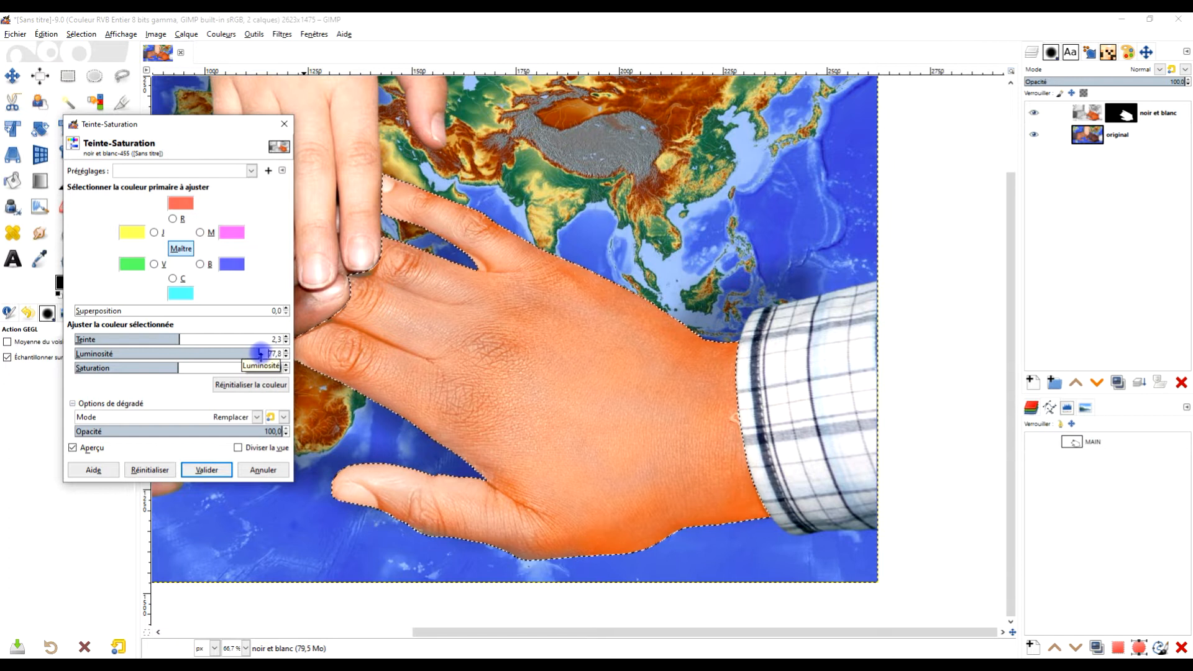
click(178, 367)
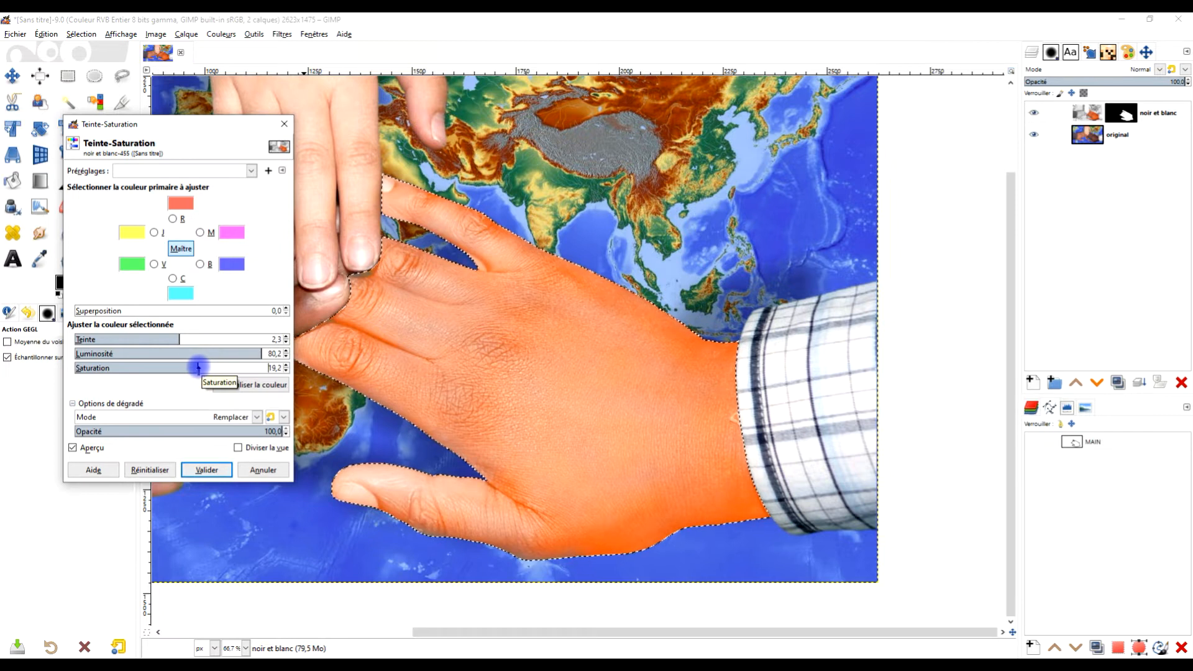
mouse_move(204, 367)
mouse_down()
mouse_move(229, 368)
mouse_move(205, 367)
mouse_up()
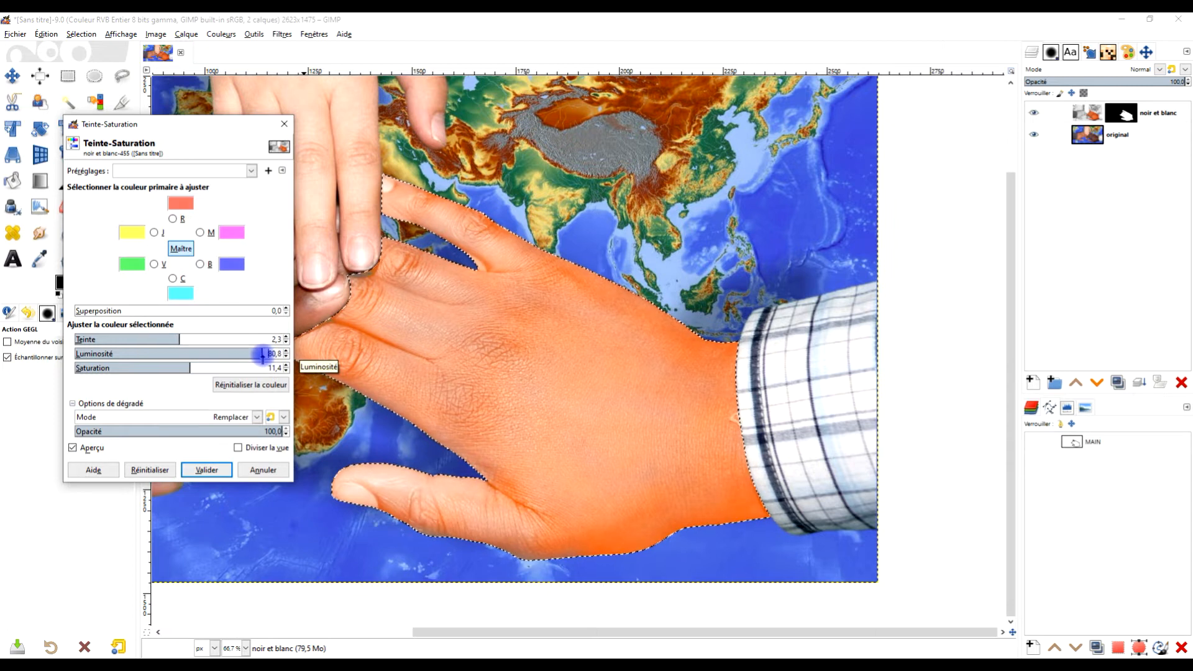
Fine-tune the hand to hue 3.2, lightness 75.8 and saturation 14.4, and apply the Hue-Saturation adjustment
click(180, 337)
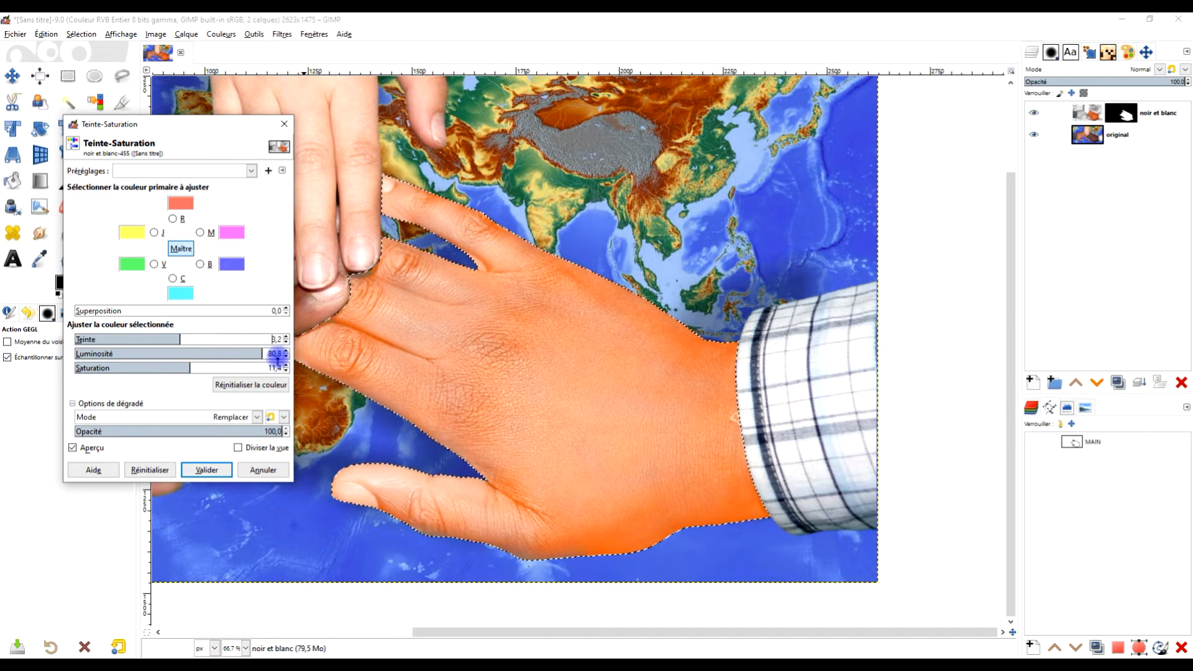
drag(194, 367, 192, 365)
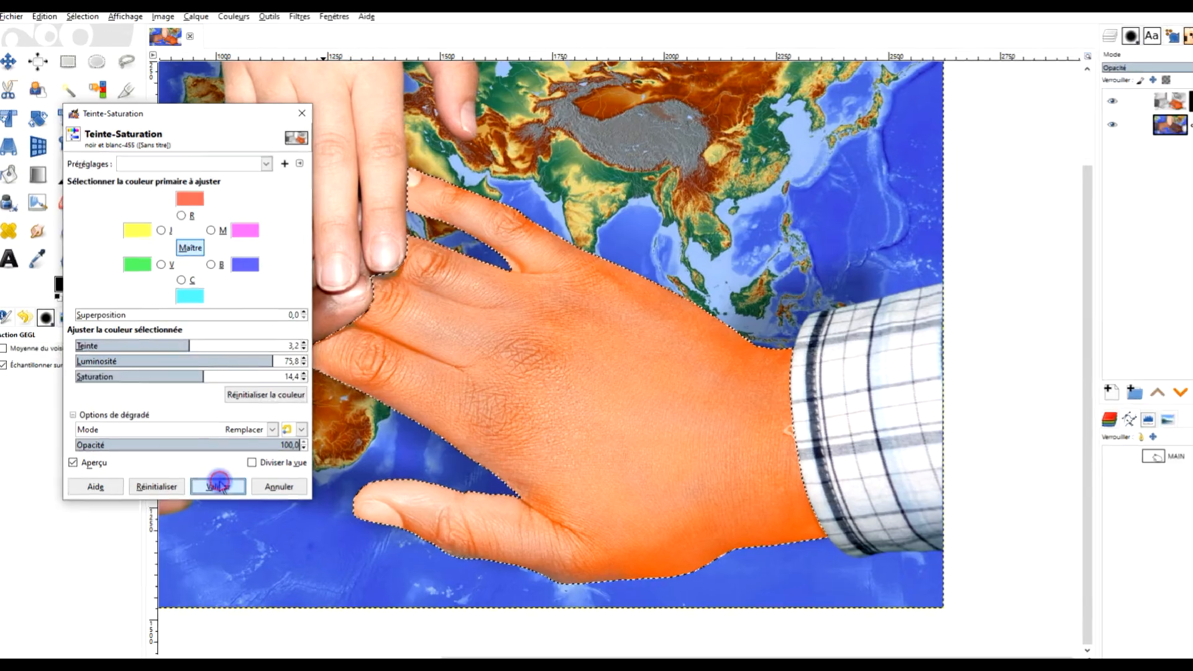
click(206, 469)
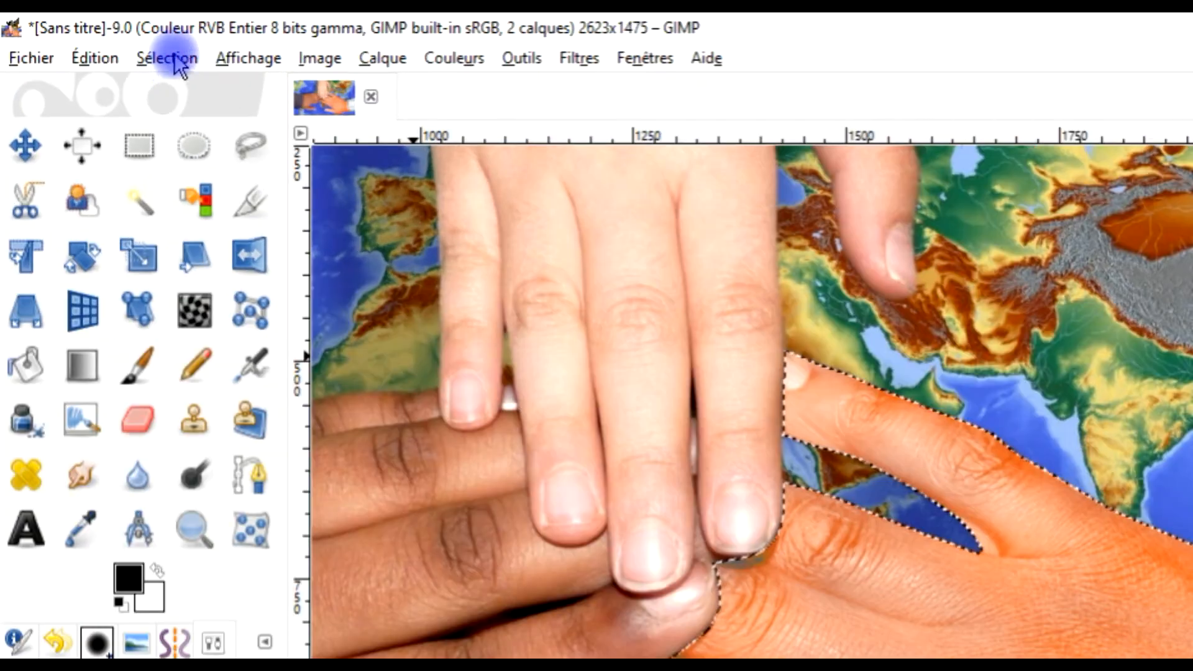
Clear the selection around the recoloured hand
click(166, 56)
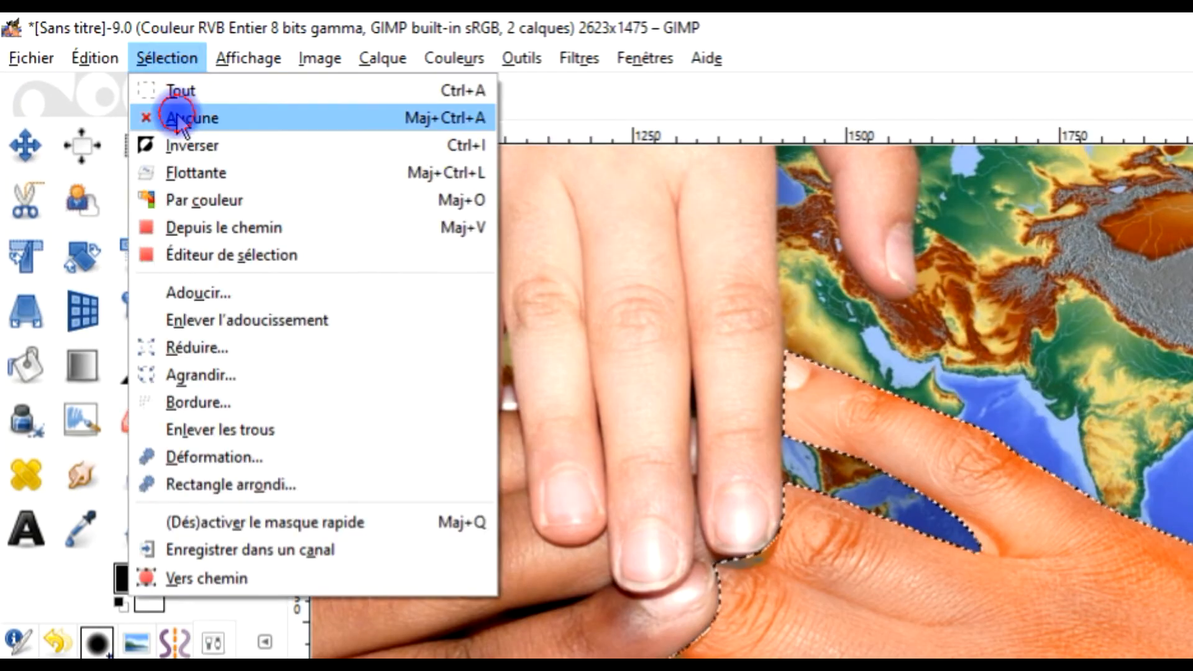
click(177, 113)
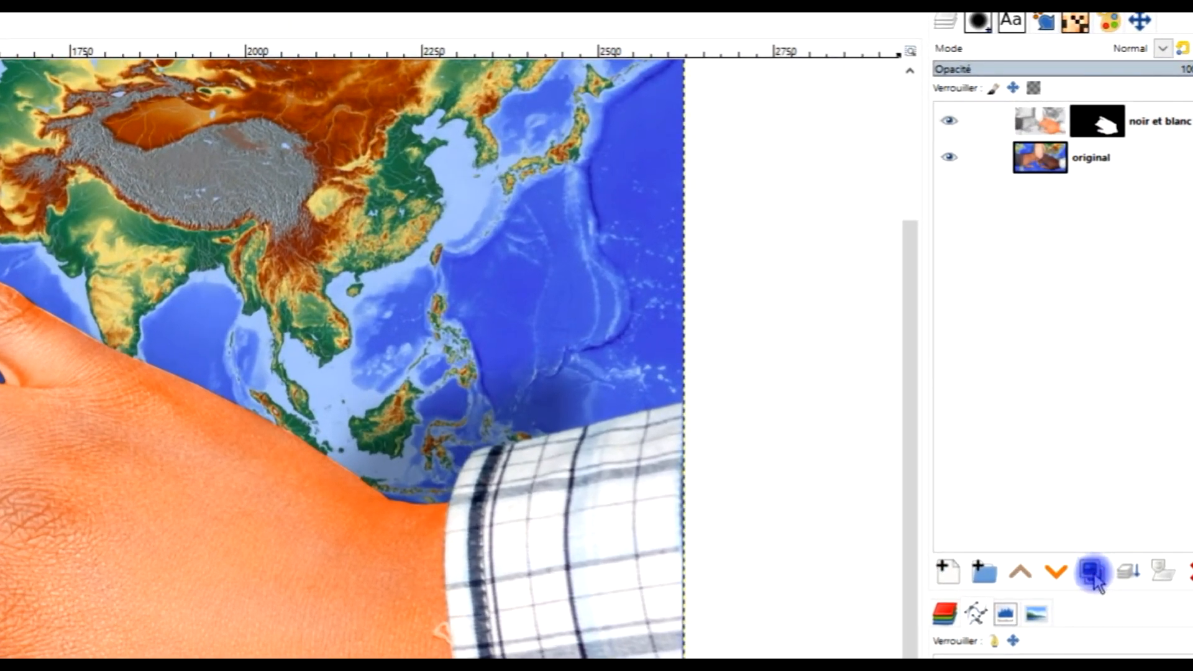
Duplicate the noir et blanc layer, then hide the copy and move it below the original layer
click(1117, 382)
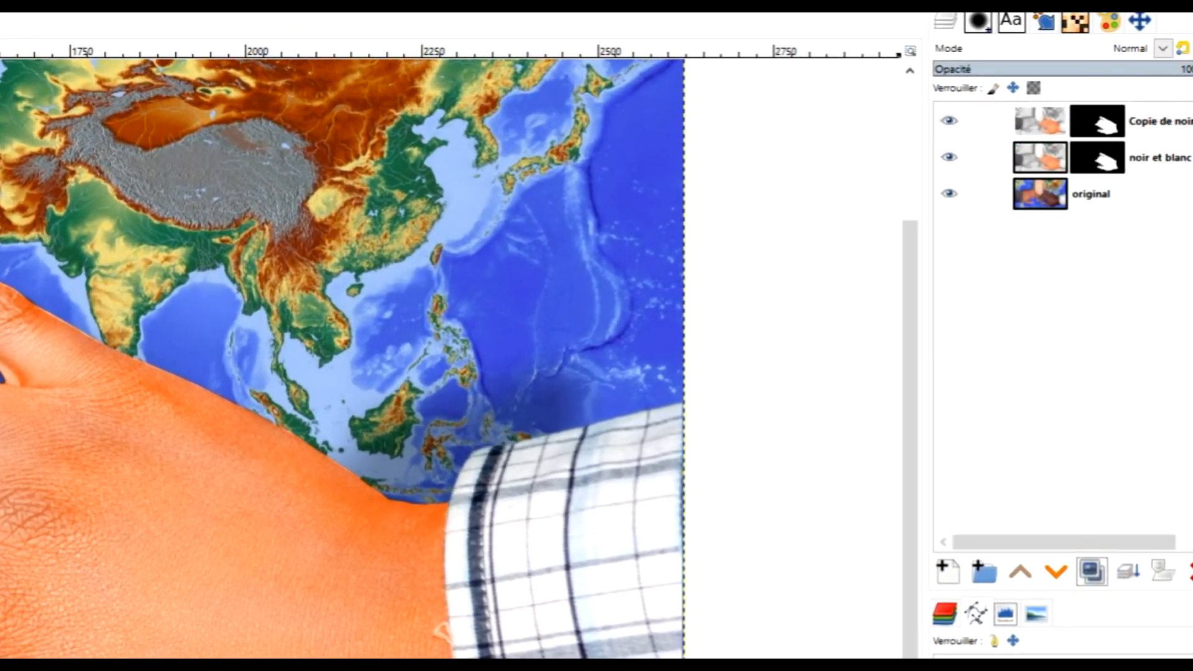
click(951, 121)
drag(1095, 128, 1059, 211)
click(1047, 124)
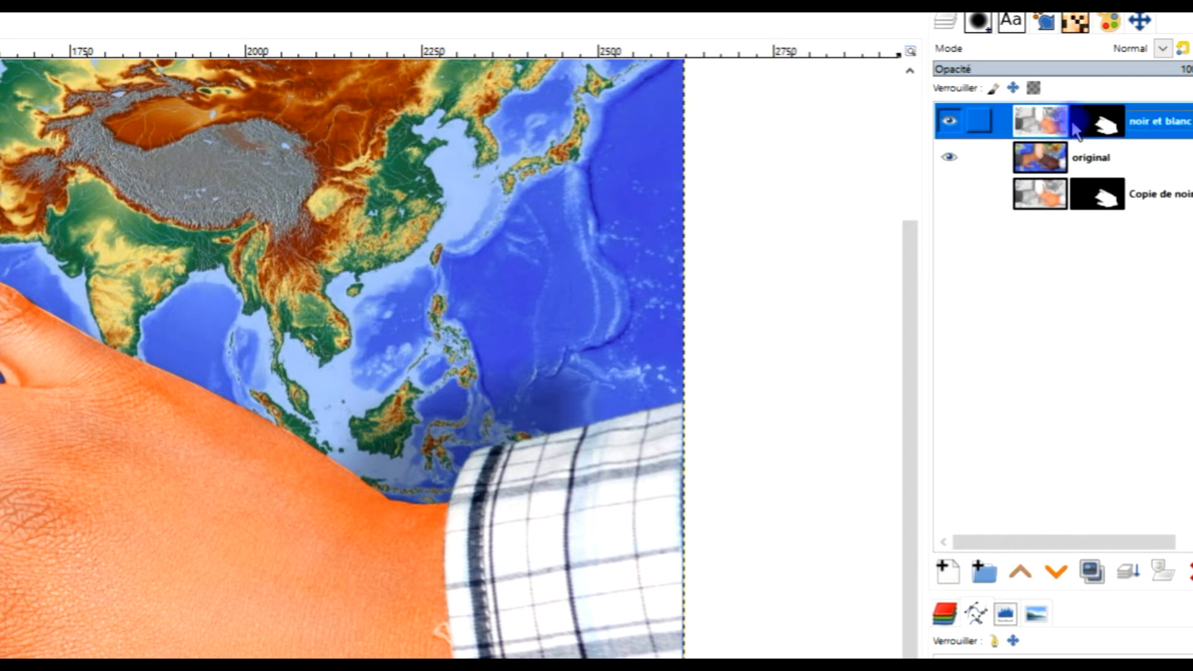
Target the noir et blanc layer's mask and set up the paintbrush with Hardness 025, size 98 and the brush fixed to the view
click(1108, 127)
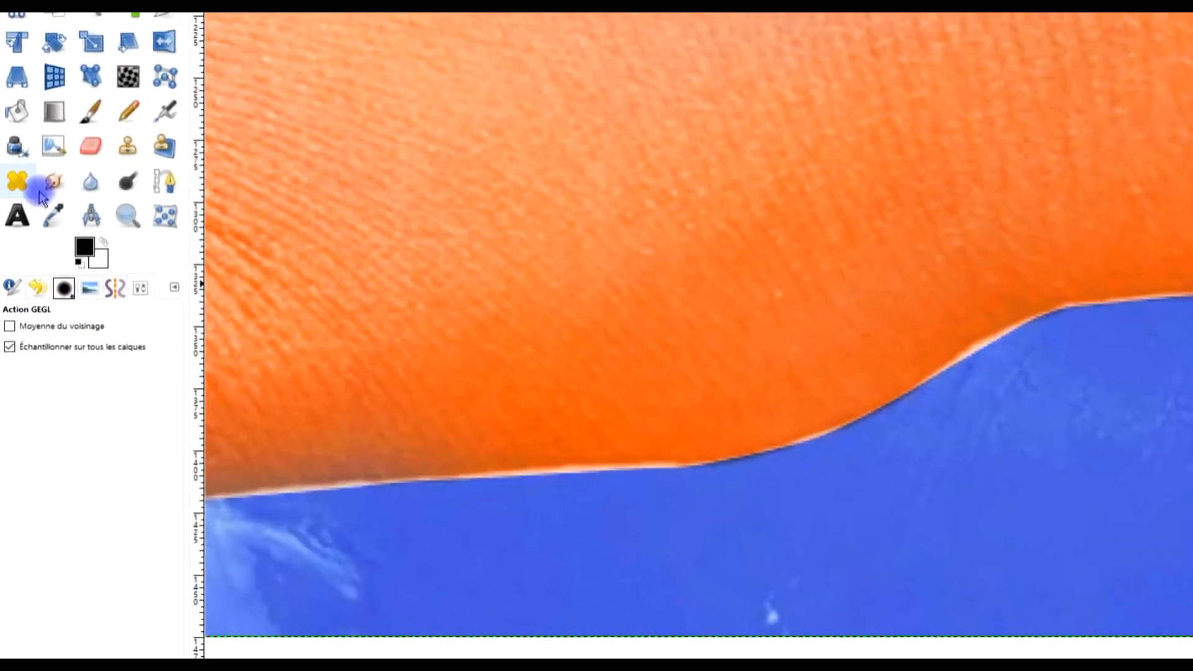
click(90, 111)
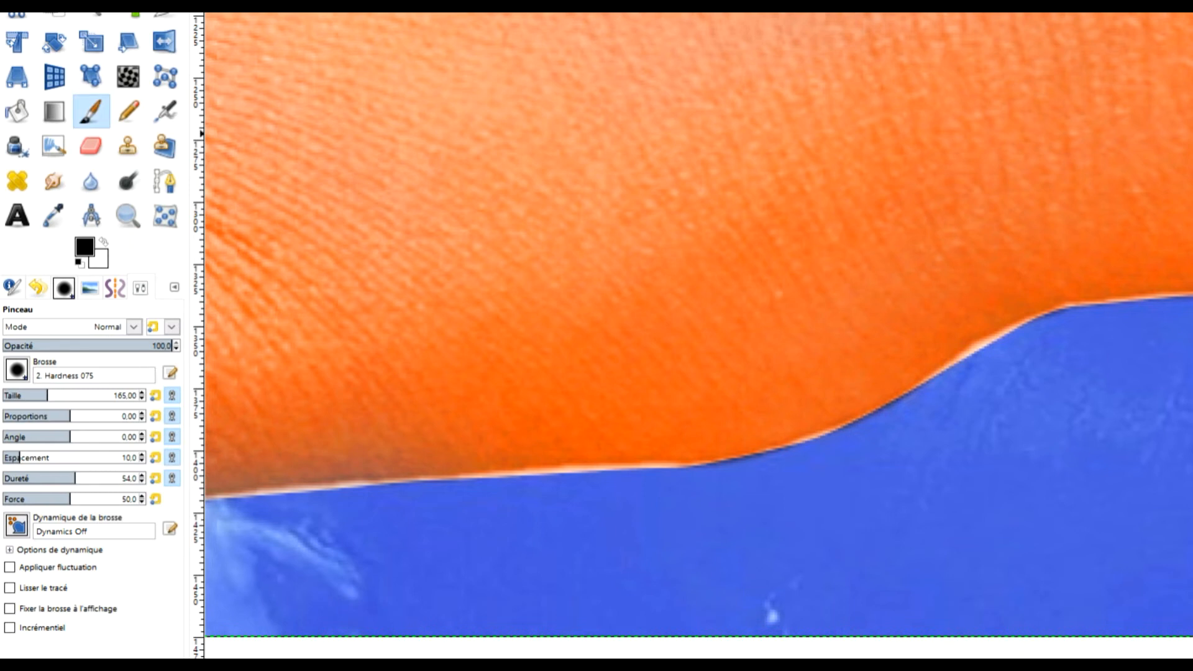
click(28, 610)
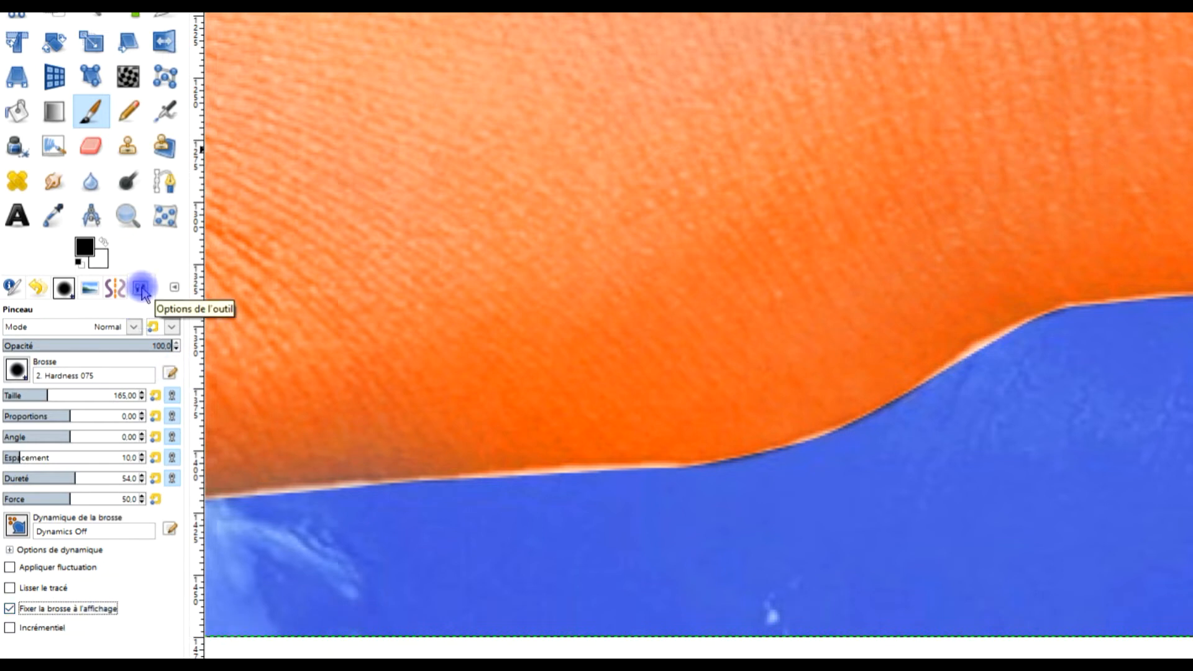
click(19, 371)
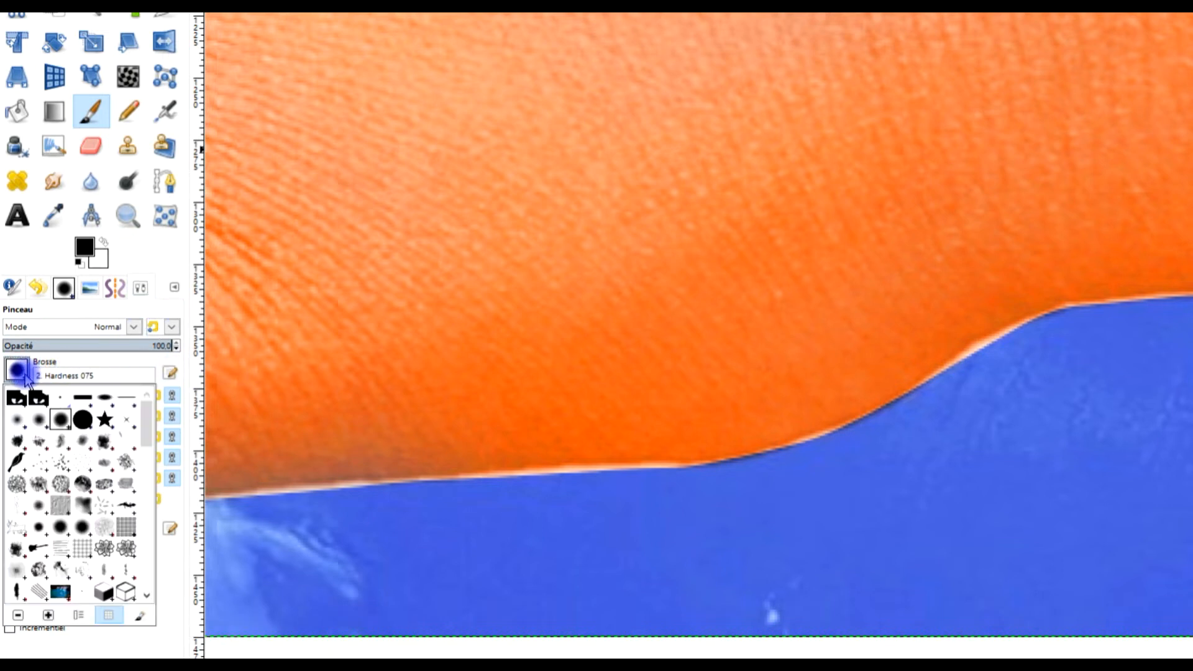
click(36, 425)
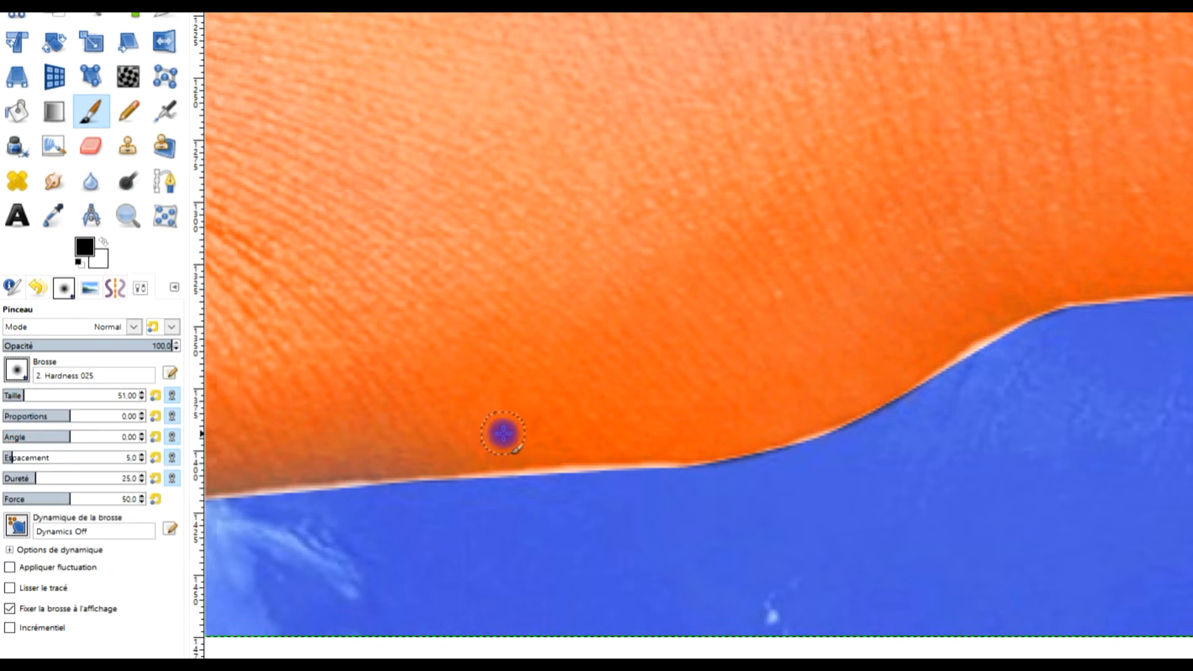
click(35, 396)
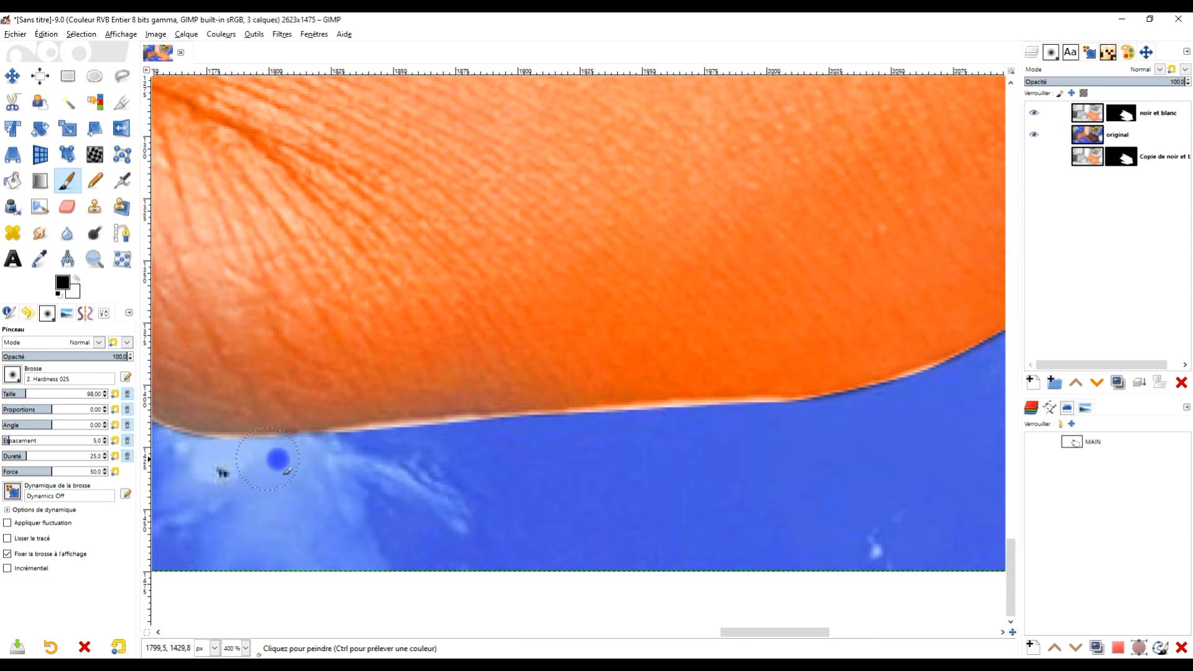
Set the brush hardness to 0 and paint black on the mask along the hand's lower edge to remove the pale fringe
key(ctrl+z)
mouse_move(312, 455)
mouse_down()
mouse_move(743, 424)
mouse_move(628, 463)
mouse_move(773, 425)
mouse_up()
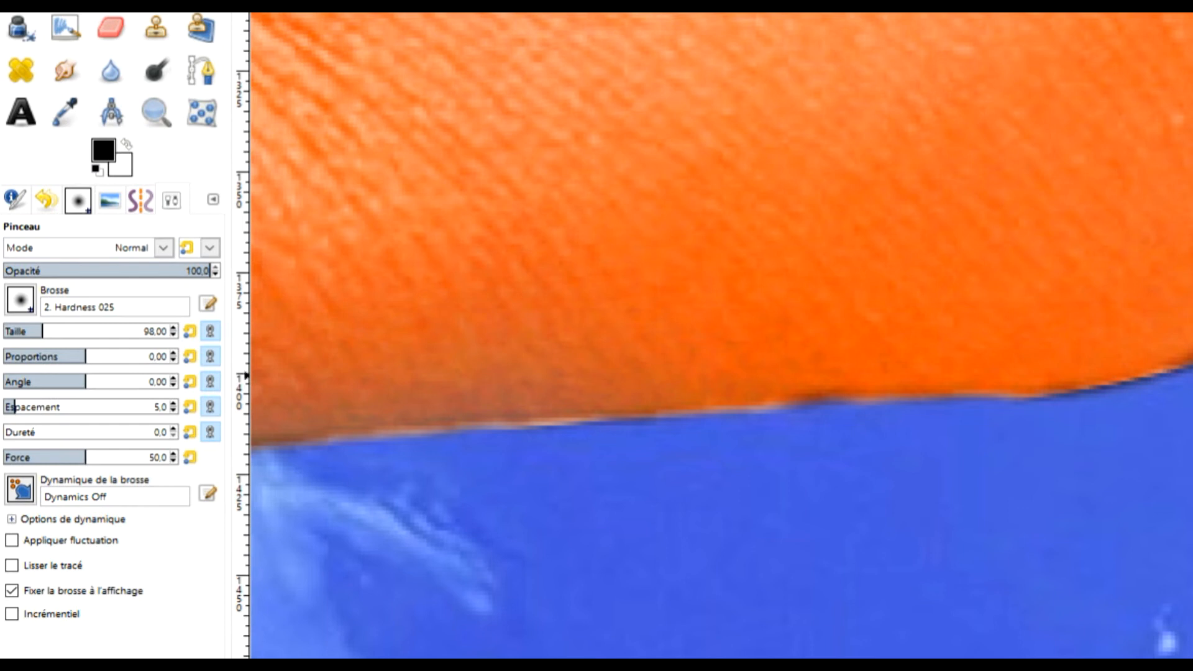
mouse_move(1174, 373)
mouse_down()
mouse_move(1112, 415)
mouse_move(888, 435)
mouse_up()
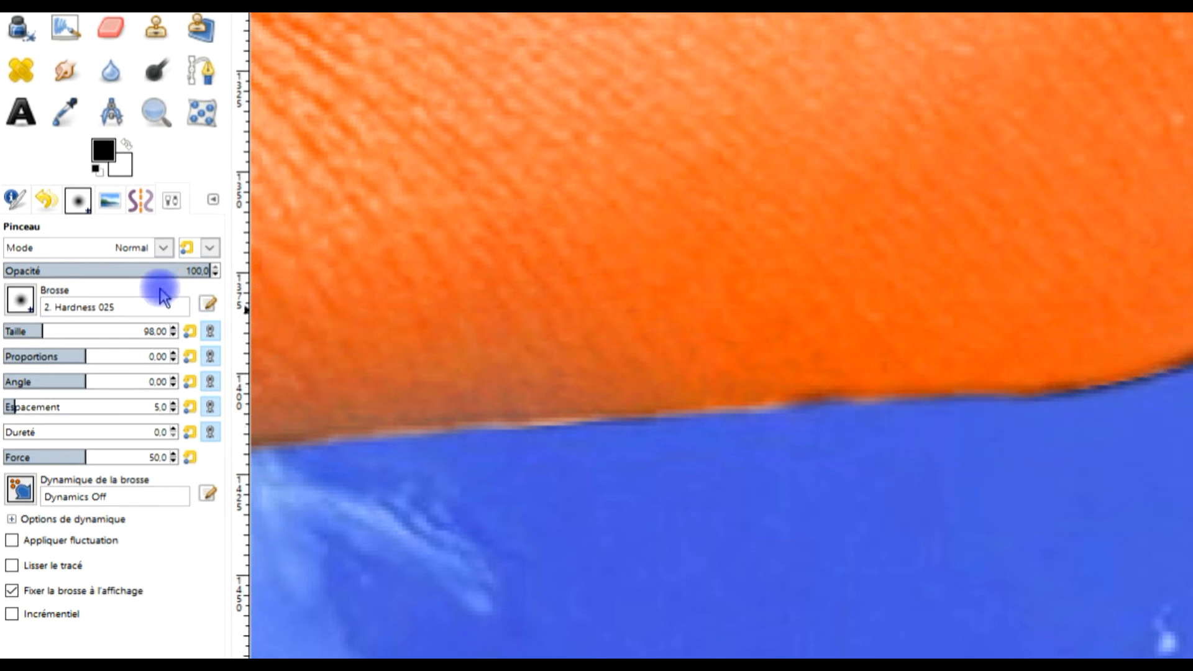
Paint white on the mask at 47% opacity to restore the uneven part of the hand's lower edge
click(100, 268)
click(126, 143)
drag(786, 377, 840, 368)
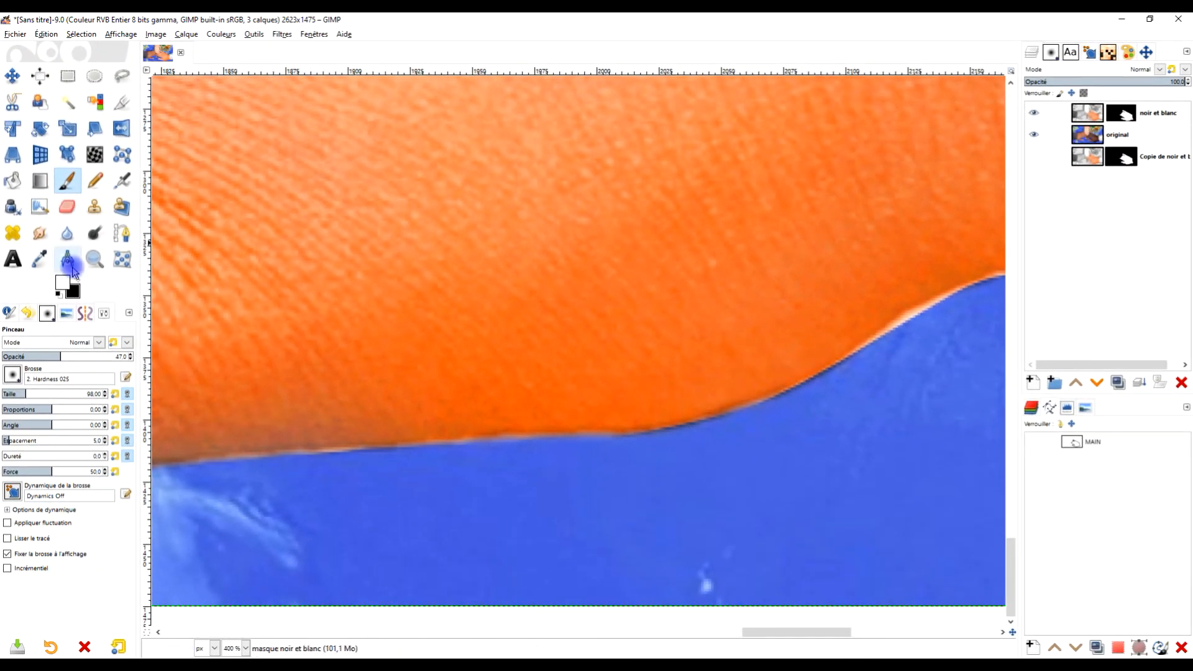
Paint black on the mask at 73.8% opacity along the hand's lower edge towards the wrist
click(76, 278)
click(94, 355)
drag(357, 470, 248, 482)
drag(818, 363, 586, 428)
drag(690, 391, 623, 429)
scroll(671, 382, up, 2)
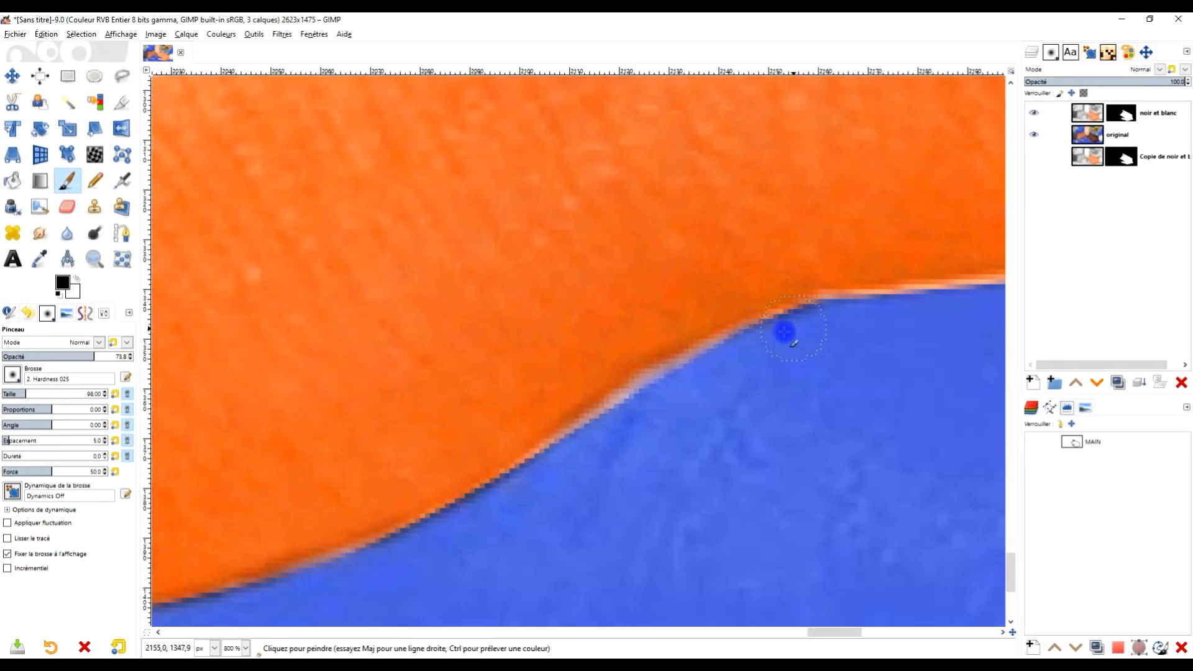
drag(674, 398, 509, 506)
Paint black on the mask at 100% opacity to clear the fringe along the wrist's lower edge up to the cuff
click(127, 356)
drag(700, 373, 783, 323)
drag(948, 300, 557, 388)
mouse_move(462, 404)
mouse_down()
mouse_move(808, 372)
mouse_move(481, 436)
mouse_up()
drag(482, 436, 869, 389)
mouse_move(870, 389)
mouse_down()
mouse_move(538, 527)
mouse_move(700, 505)
mouse_up()
scroll(735, 340, down, 4)
scroll(739, 348, up, 1)
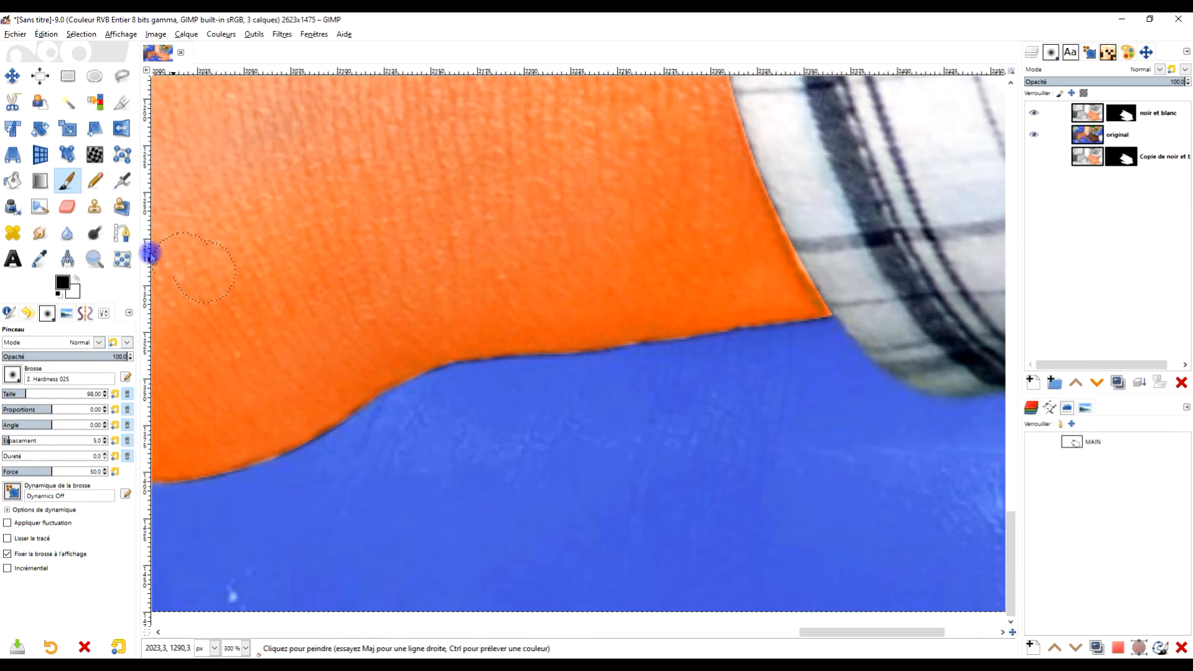
Raise the brush size to 223 and try touching up the mask edge where the wrist meets the cuff
click(42, 394)
key(x)
scroll(854, 311, up, 2)
mouse_move(628, 401)
mouse_down()
mouse_move(481, 428)
mouse_move(513, 419)
mouse_up()
key(x)
scroll(885, 306, up, 2)
key(x)
key(ctrl+z)
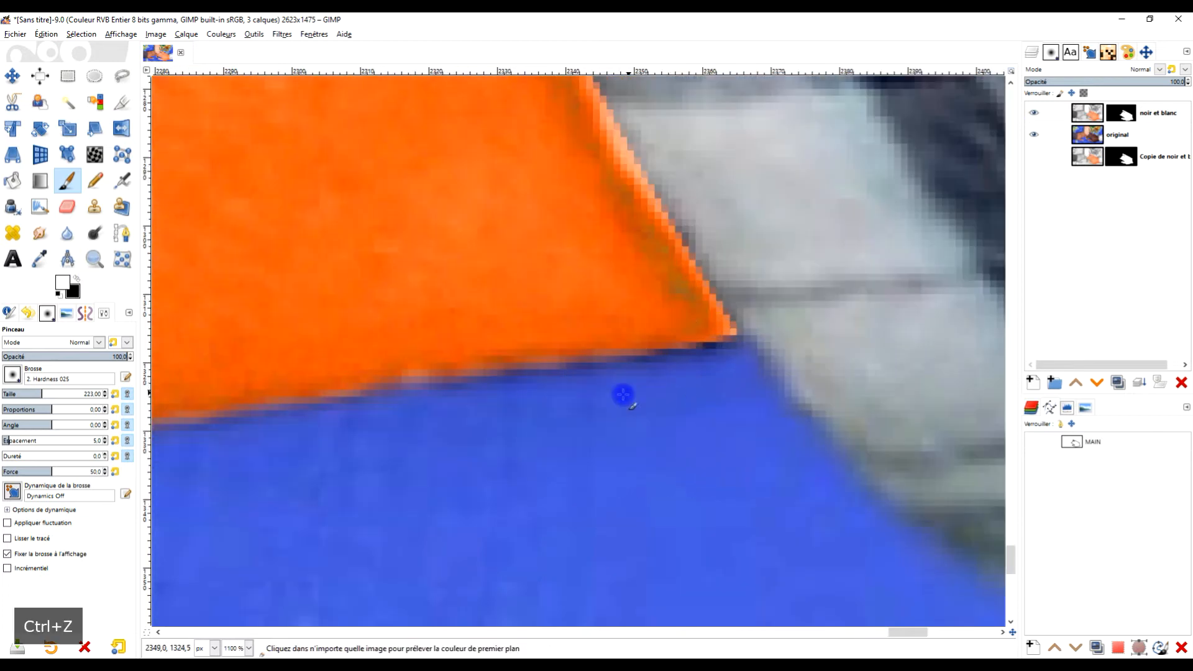
Paint white on the mask to refill the curved lower edge of the hand near the wrist
click(77, 278)
scroll(675, 438, down, 6)
scroll(385, 517, up, 5)
click(77, 278)
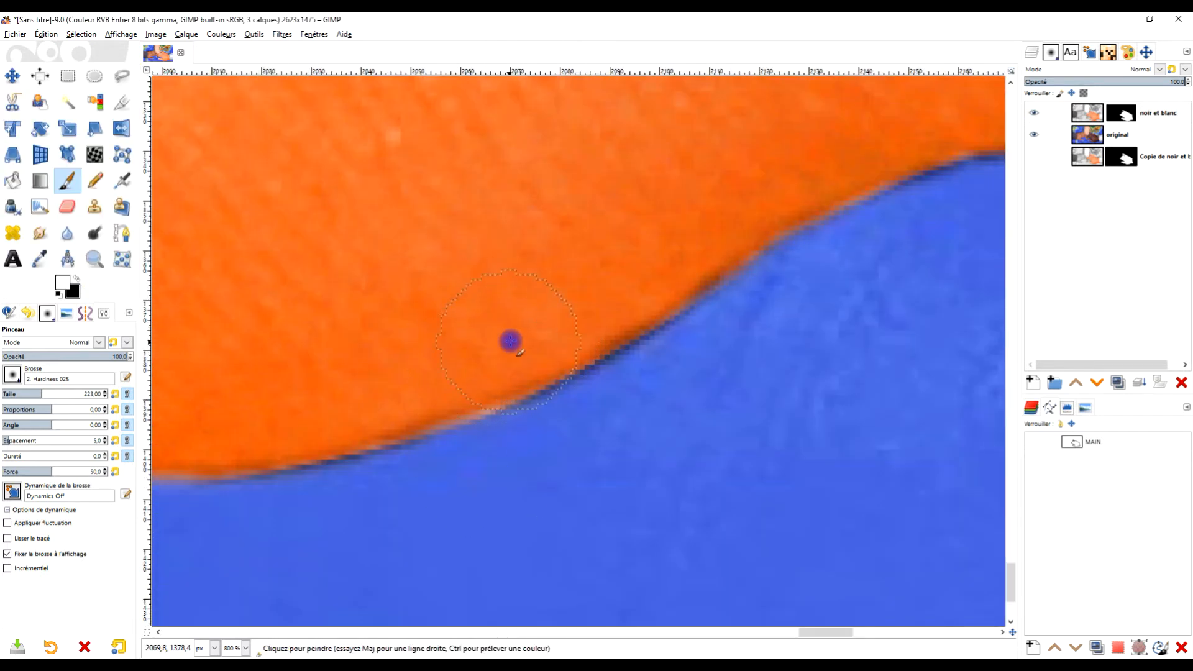
drag(659, 264, 457, 402)
click(1117, 647)
key(ctrl+shift+a)
drag(764, 222, 563, 280)
drag(671, 379, 849, 223)
Soften the mask edge along the hand's lower side with the Blur tool at size 223
click(1121, 113)
click(71, 234)
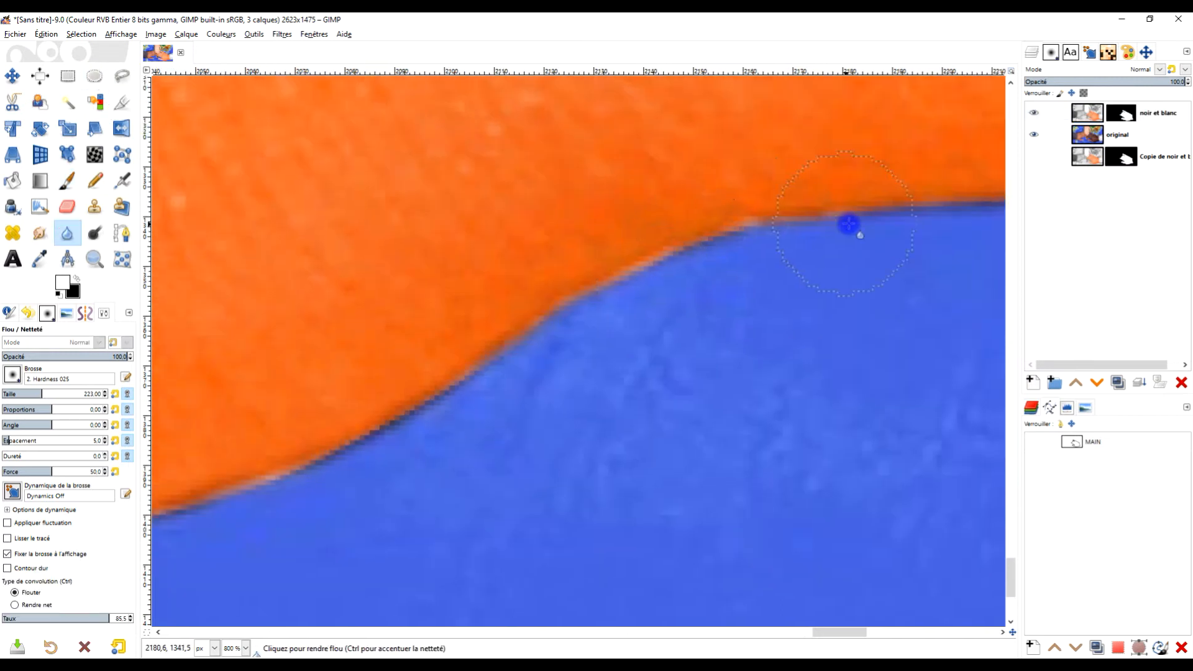
drag(727, 358, 776, 279)
drag(931, 279, 668, 386)
scroll(509, 431, down, 2)
drag(509, 431, 994, 333)
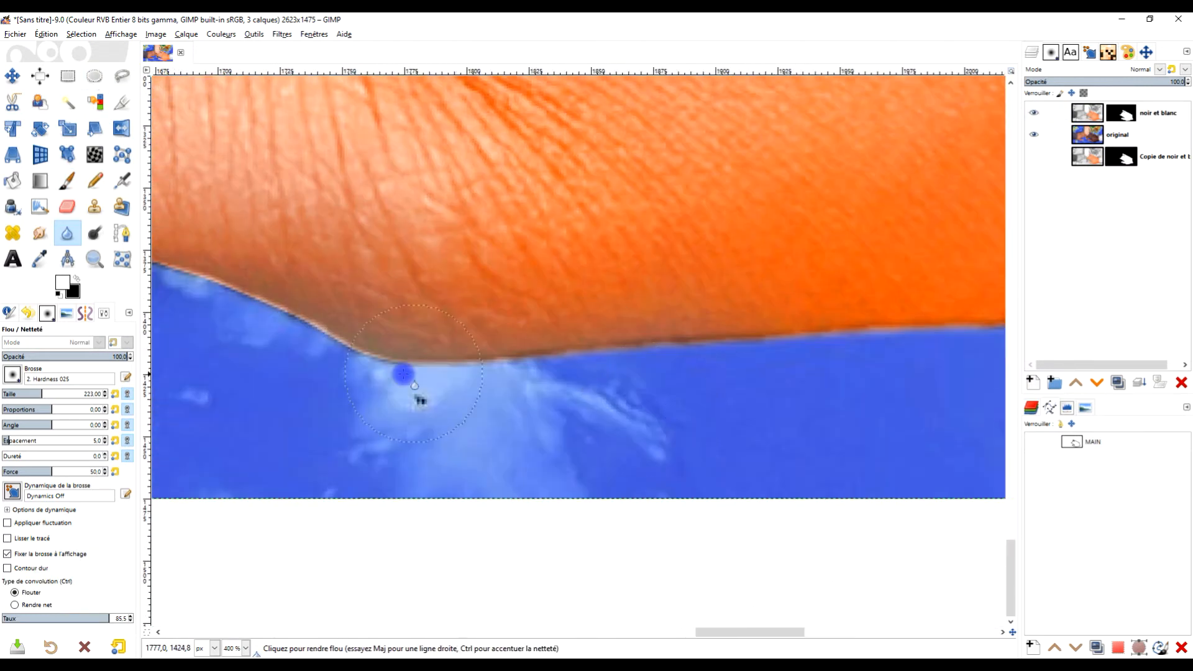
drag(404, 375, 969, 463)
Paint straight black strokes on the mask to remove the fringe from the shaded lower left edge of the hand
key(p)
key(x)
drag(381, 352, 426, 440)
scroll(478, 433, up, 4)
click(662, 330)
drag(932, 403, 493, 347)
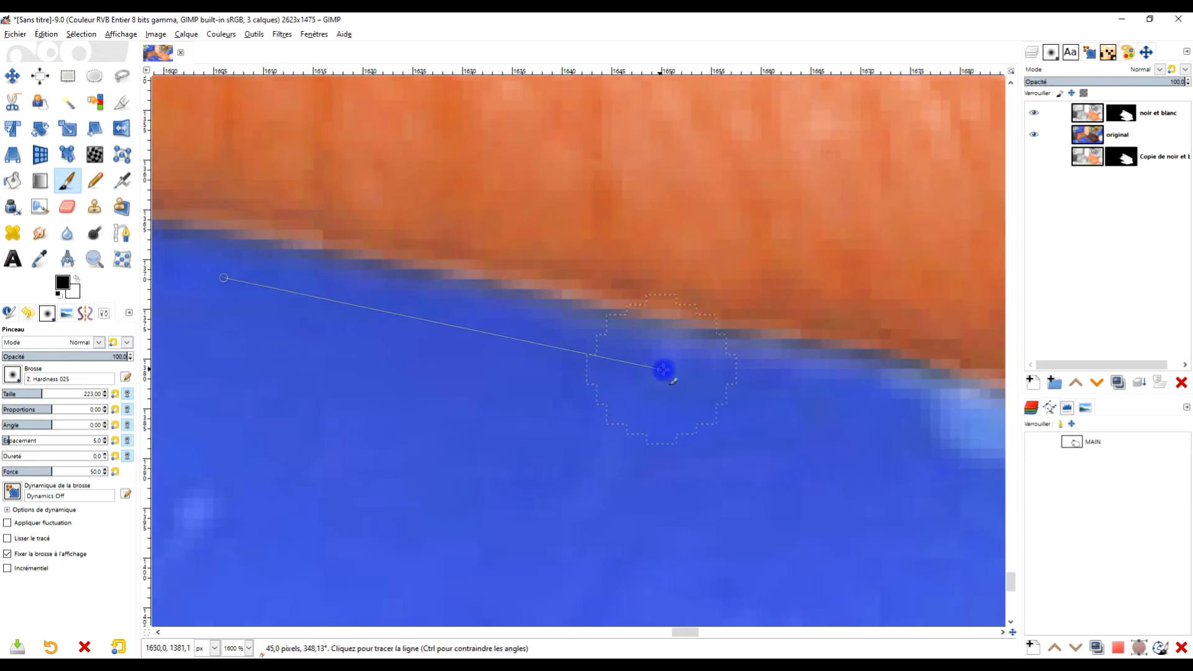
shift+click(662, 371)
drag(969, 460, 599, 389)
drag(833, 476, 385, 348)
shift+click(497, 391)
scroll(640, 426, down, 1)
shift+click(292, 271)
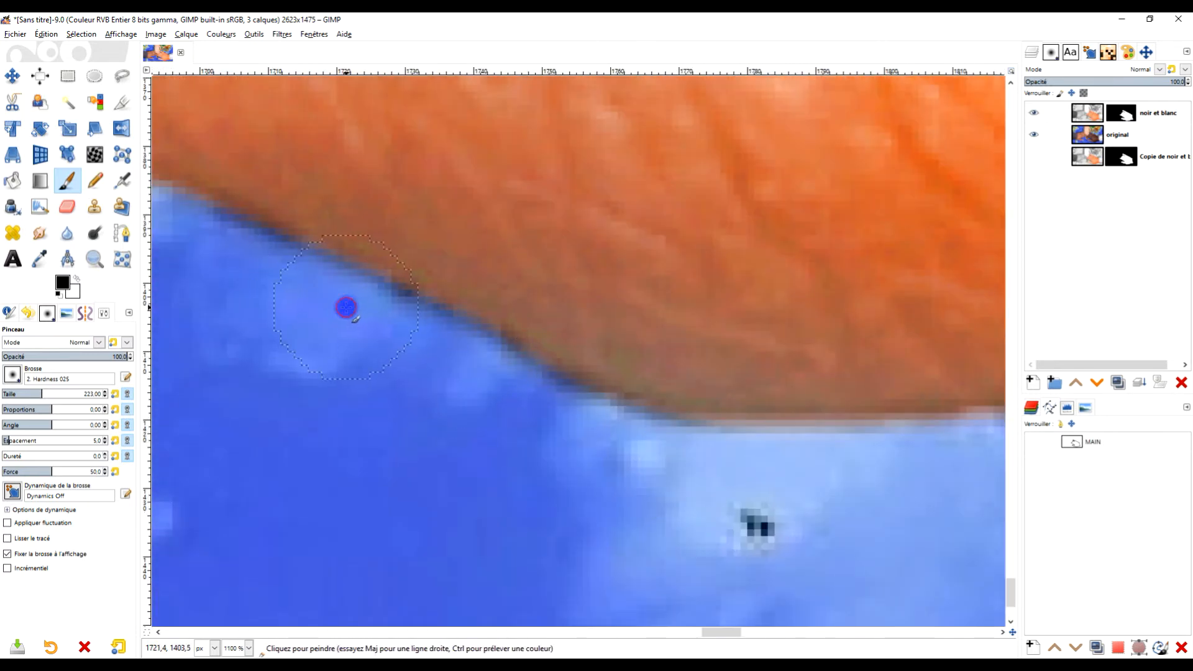
Touch up the shaded lower edge of the hand with white on the mask and switch back to black
scroll(348, 306, down, 1)
scroll(497, 351, up, 2)
key(x)
click(546, 327)
key(x)
Paint straight black strokes on the mask to remove the fringe along the upper edge of the back of the hand
scroll(559, 394, down, 9)
scroll(610, 187, up, 3)
scroll(610, 187, up, 5)
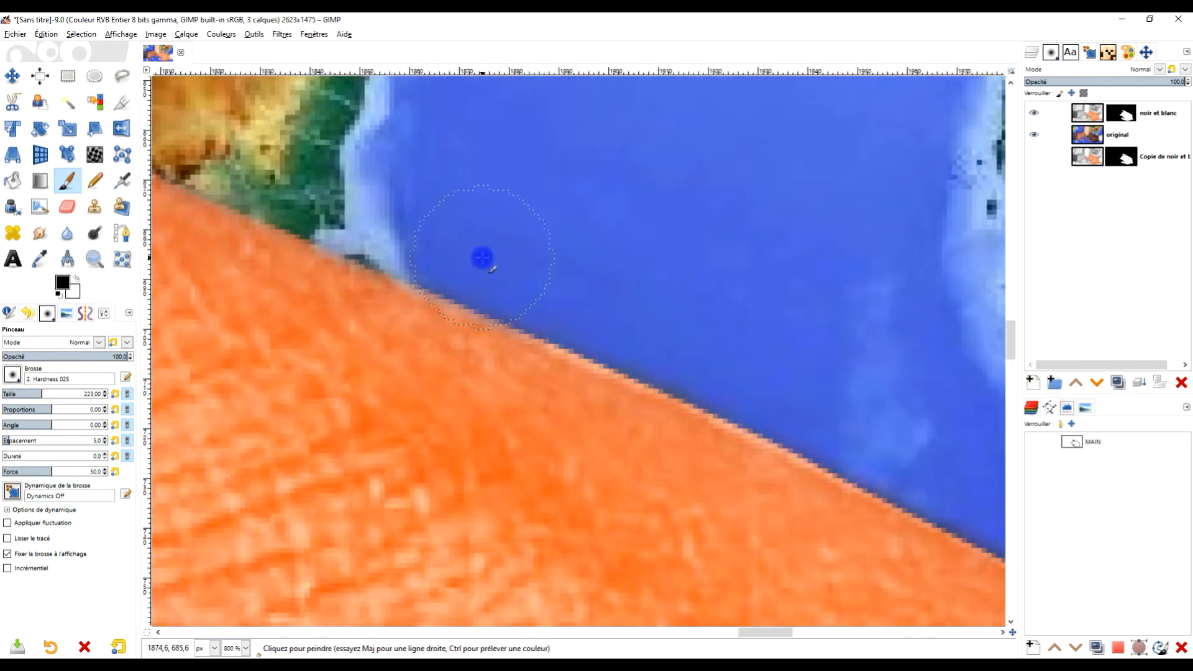
click(482, 257)
shift+click(743, 372)
drag(807, 405, 623, 304)
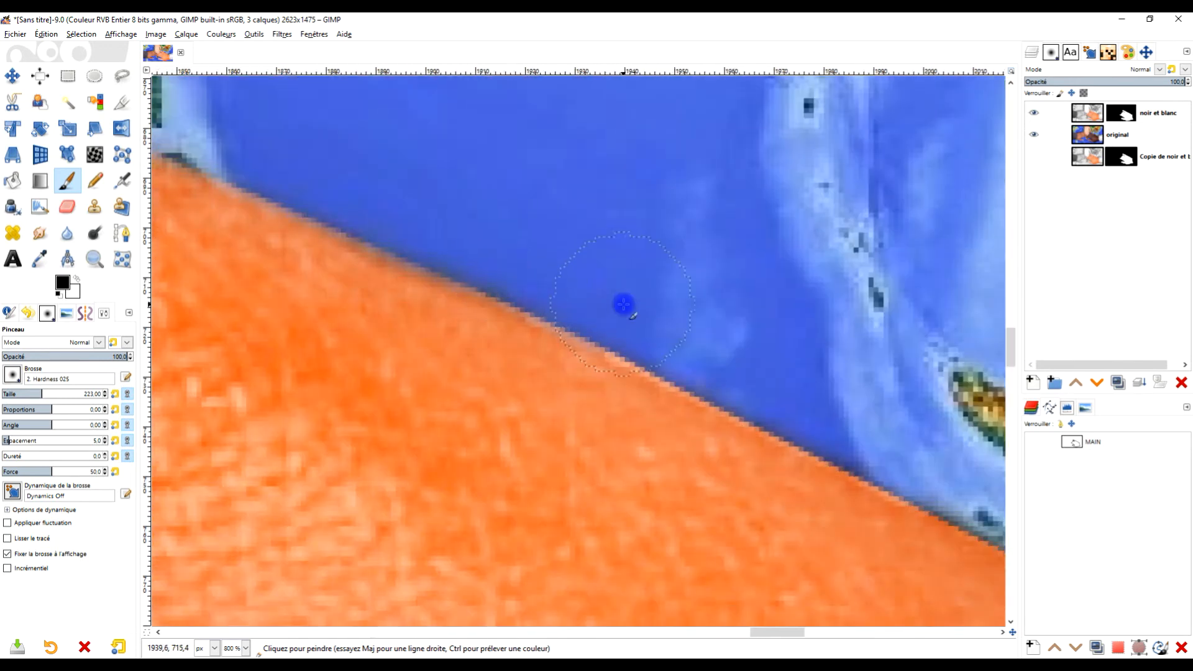
shift+click(903, 452)
scroll(683, 316, down, 8)
scroll(590, 257, up, 7)
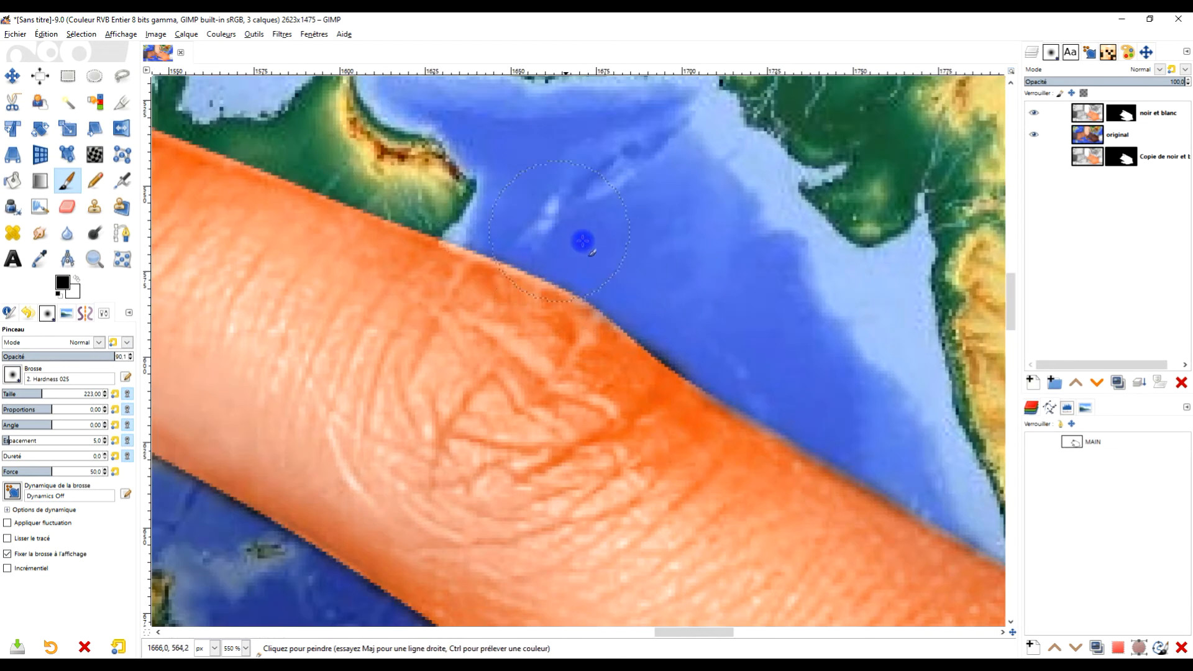
Paint black on the mask at 90.1% opacity along the upper edge of the top finger, from the knuckle towards the fingertip
drag(583, 242, 795, 320)
click(796, 319)
shift+click(384, 160)
drag(284, 139, 557, 287)
shift+click(284, 172)
Soften the mask edge along the top finger's upper side with the Blur tool
click(69, 233)
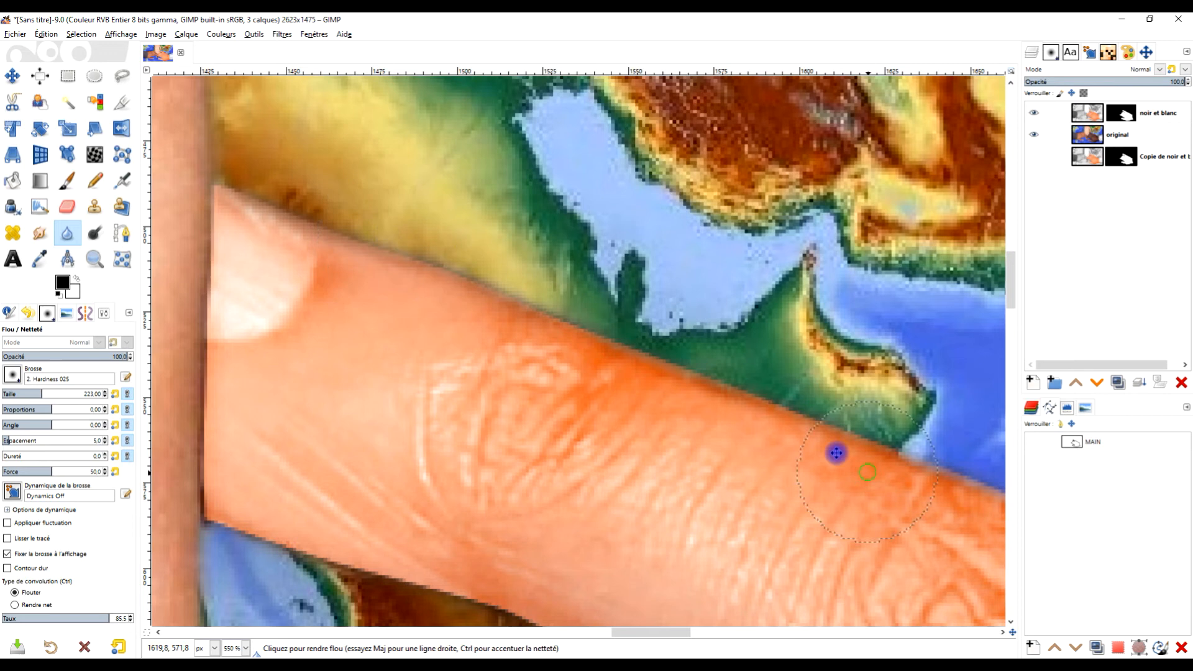
scroll(833, 445, down, 6)
scroll(719, 535, up, 1)
mouse_move(719, 541)
mouse_down()
mouse_move(560, 343)
mouse_move(629, 361)
mouse_up()
drag(837, 359, 526, 366)
scroll(739, 335, up, 4)
scroll(514, 266, up, 2)
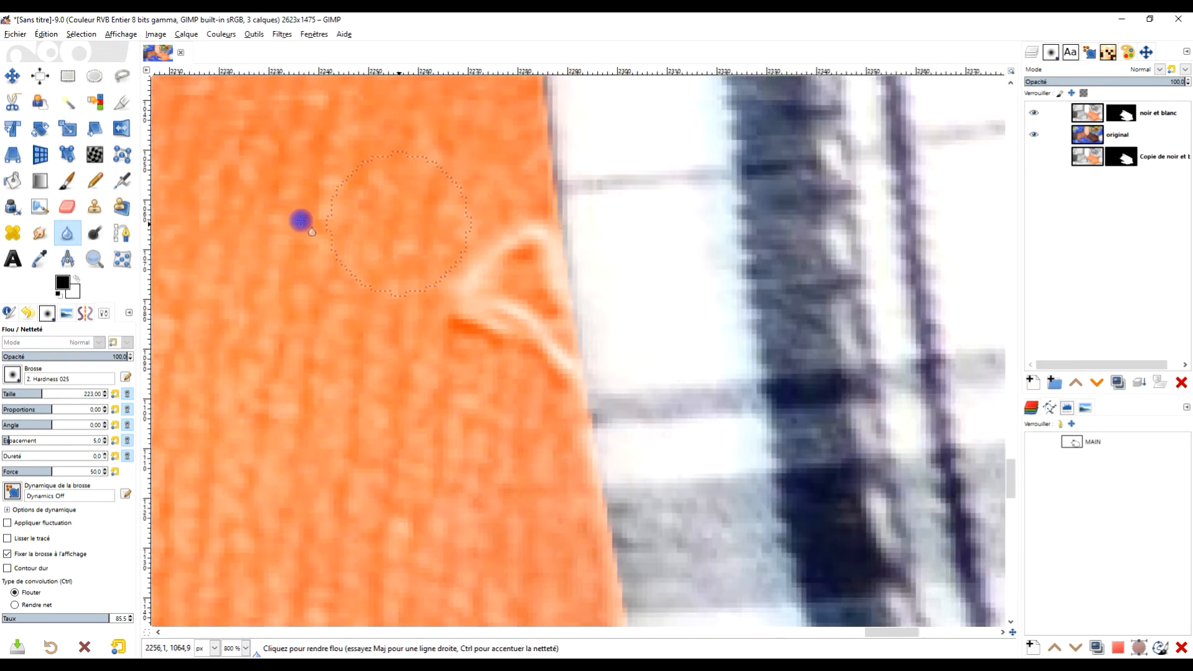
Paint a straight black line on the noir et blanc mask along the side of the cuff's loose thread nearest the shirt
click(74, 181)
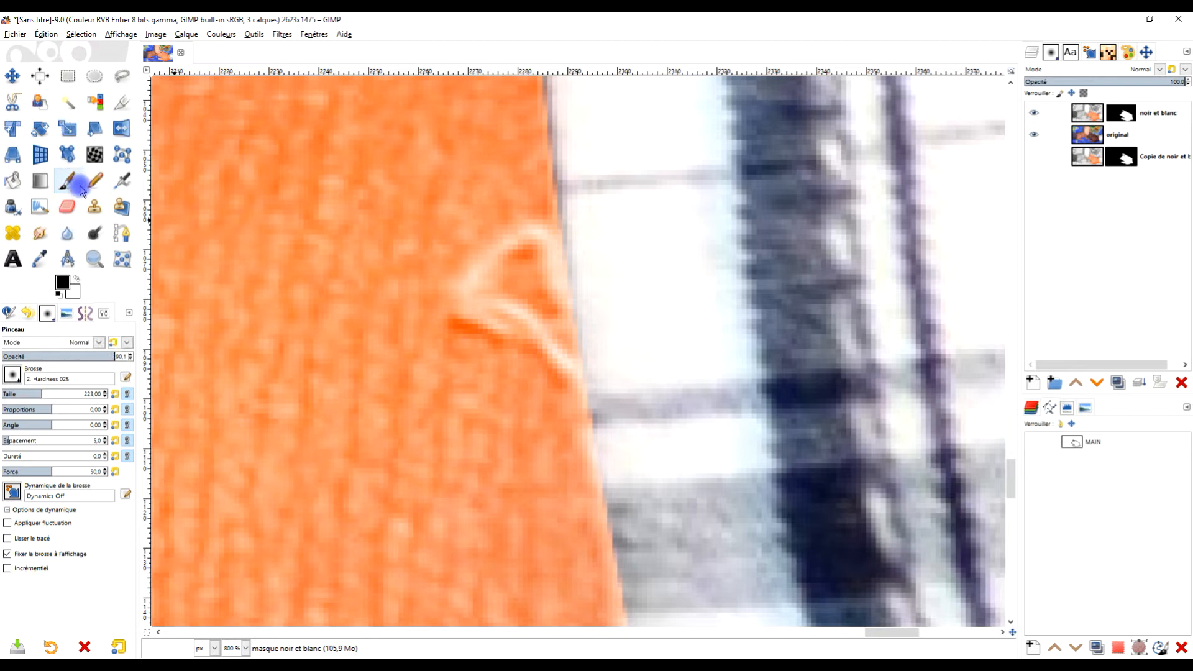
click(1122, 116)
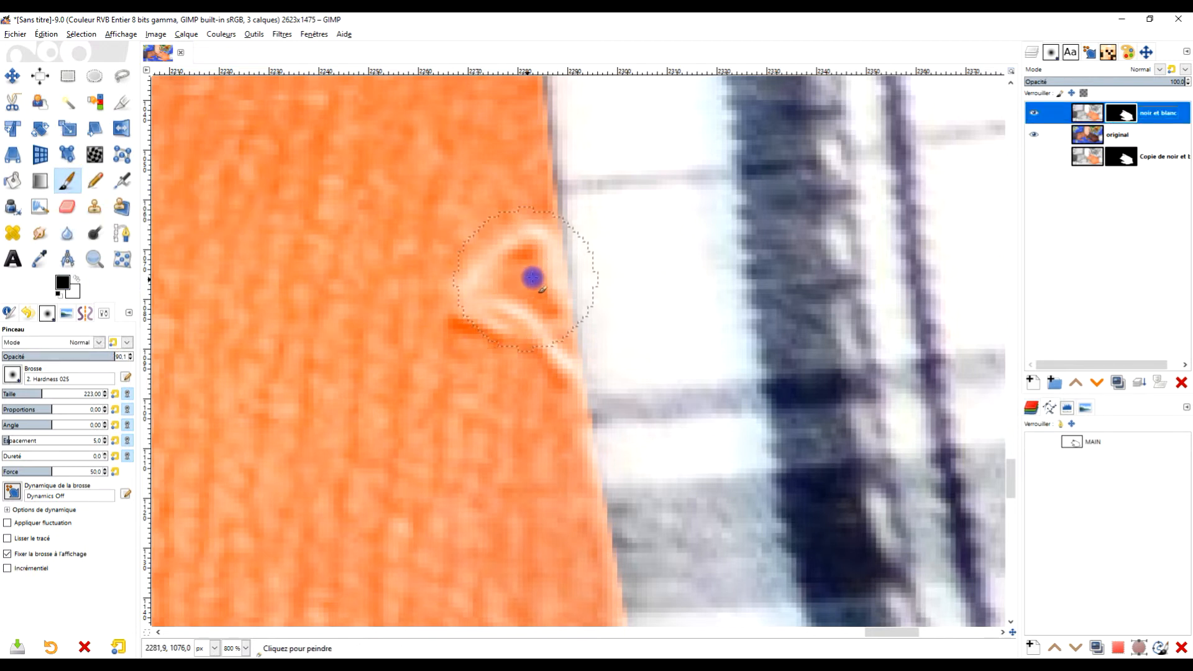
ctrl+scroll(558, 269, up, 2)
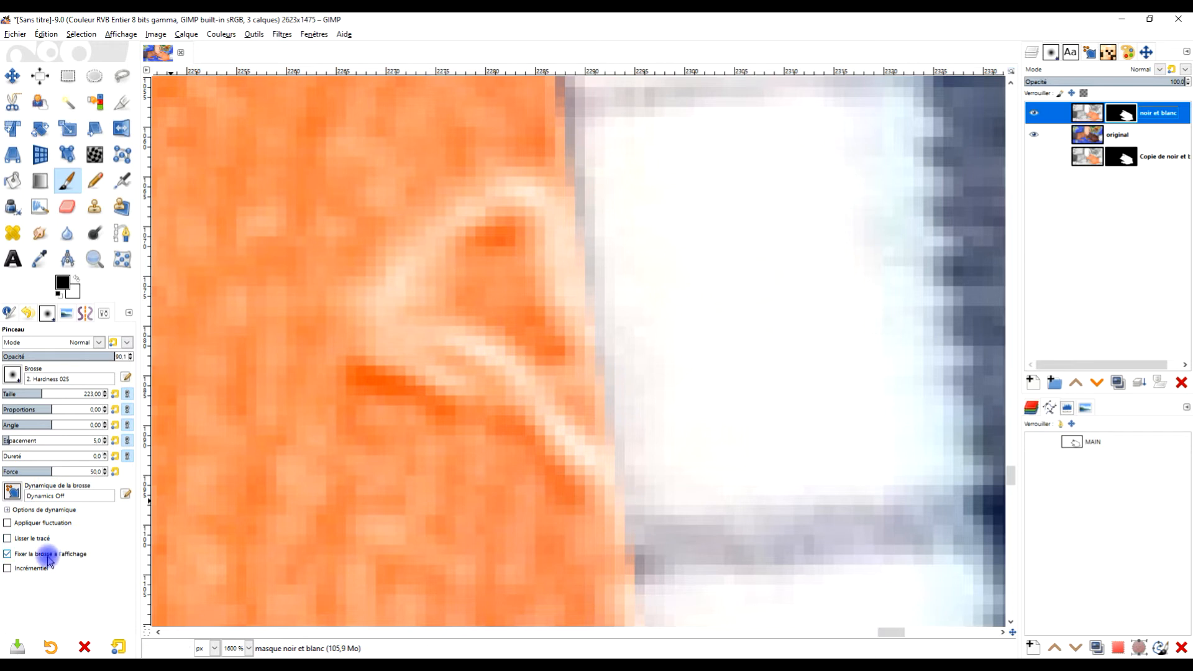
ctrl+scroll(549, 302, up, 3)
click(546, 403)
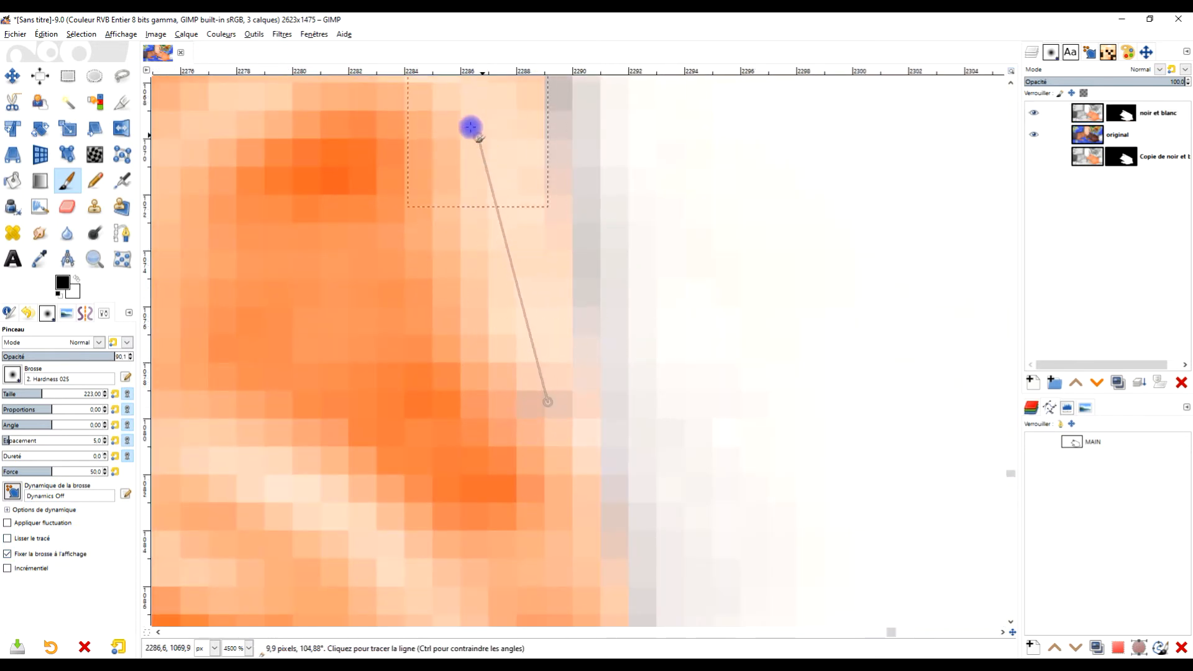
shift+click(464, 119)
Continue the black line on the mask over the top of the loose thread and down its outer side
mouse_move(461, 119)
mouse_down()
mouse_move(522, 234)
mouse_move(612, 342)
mouse_up()
shift+click(549, 274)
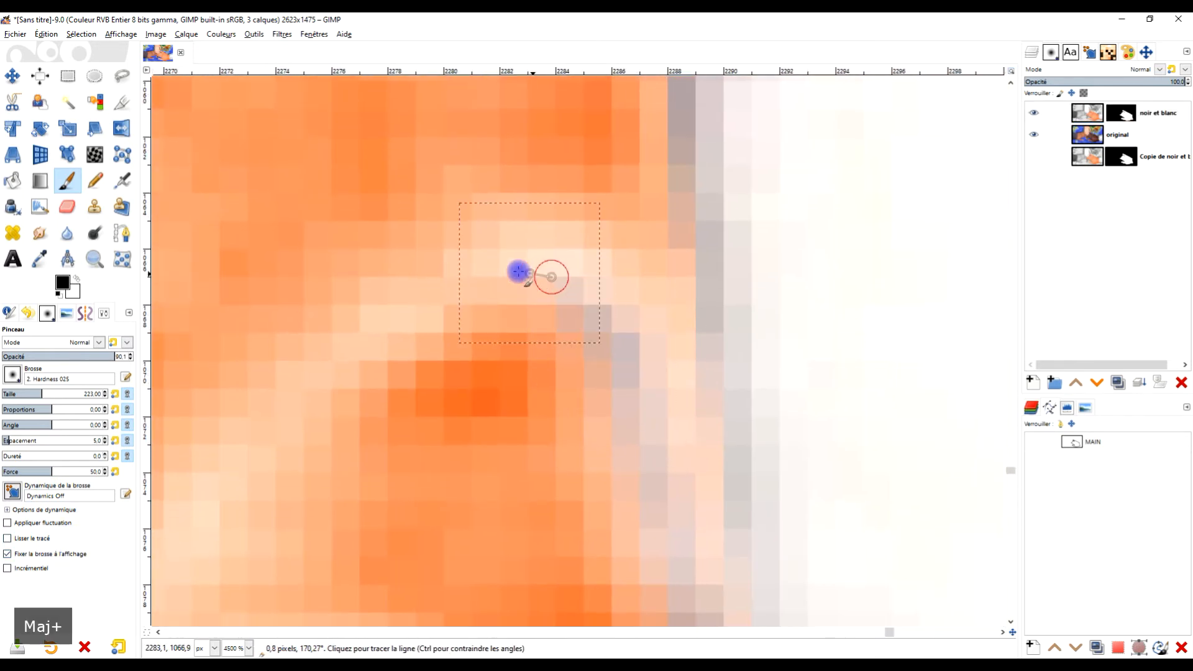
shift+click(482, 269)
shift+click(370, 362)
shift+click(297, 443)
shift+click(249, 514)
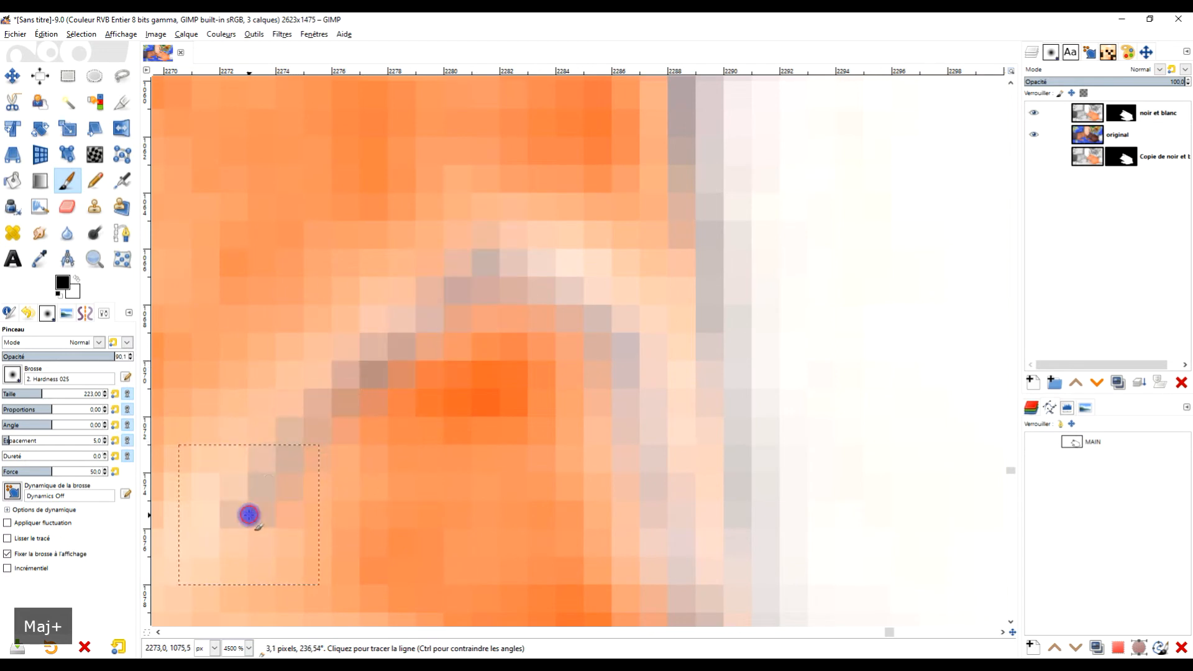
Trace the lower strand of the loose thread in black on the mask, back to the shirt cuff
drag(480, 389, 662, 19)
shift+click(325, 217)
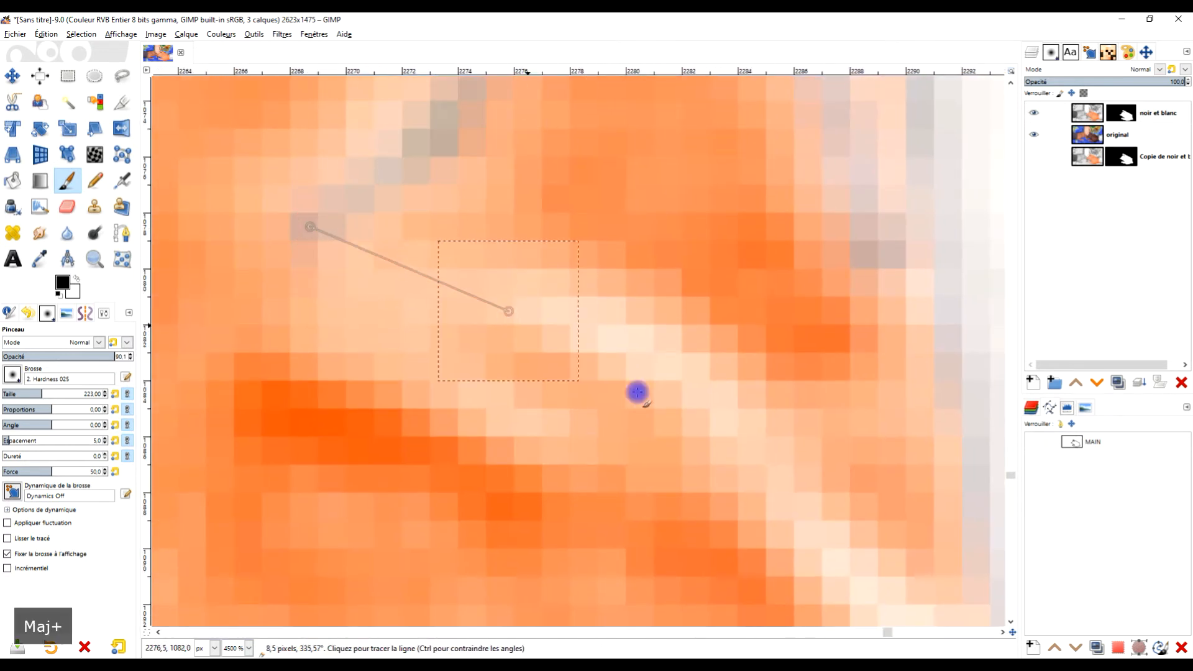
shift+click(647, 352)
shift+click(811, 548)
drag(870, 417, 705, 191)
shift+click(905, 542)
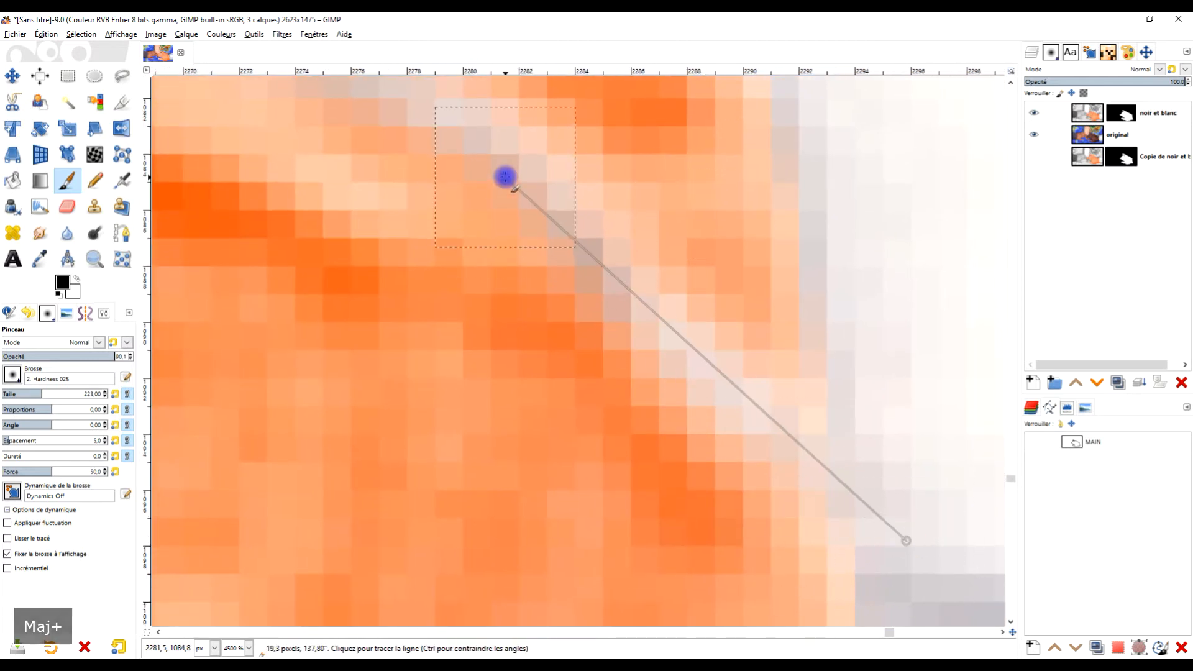
shift+click(500, 155)
scroll(501, 152, down, 4)
drag(640, 352, 633, 393)
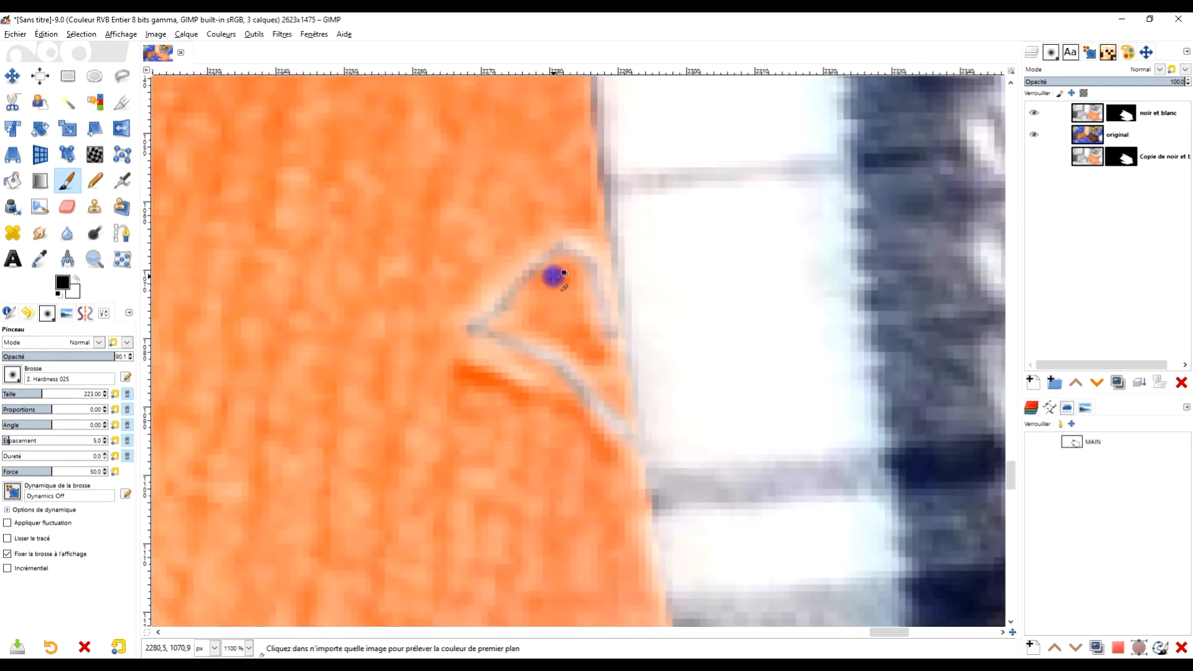
Examine the retouched loose thread and the shirt cuff's edge around it at several zoom levels
scroll(555, 275, up, 3)
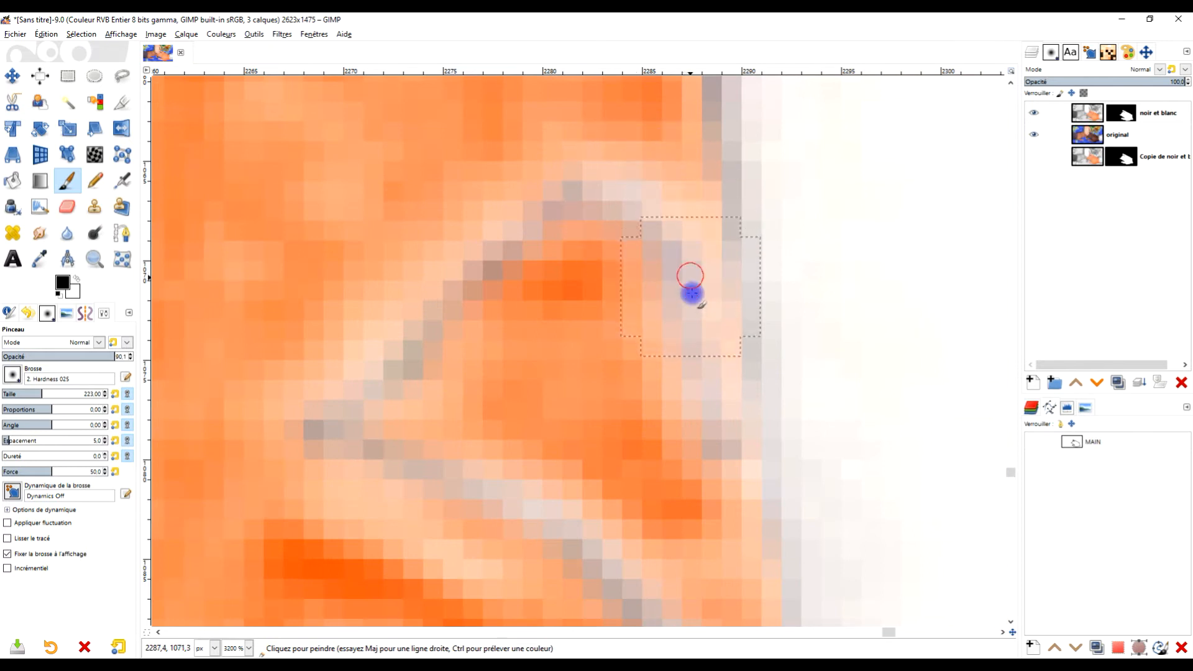
scroll(722, 339, down, 3)
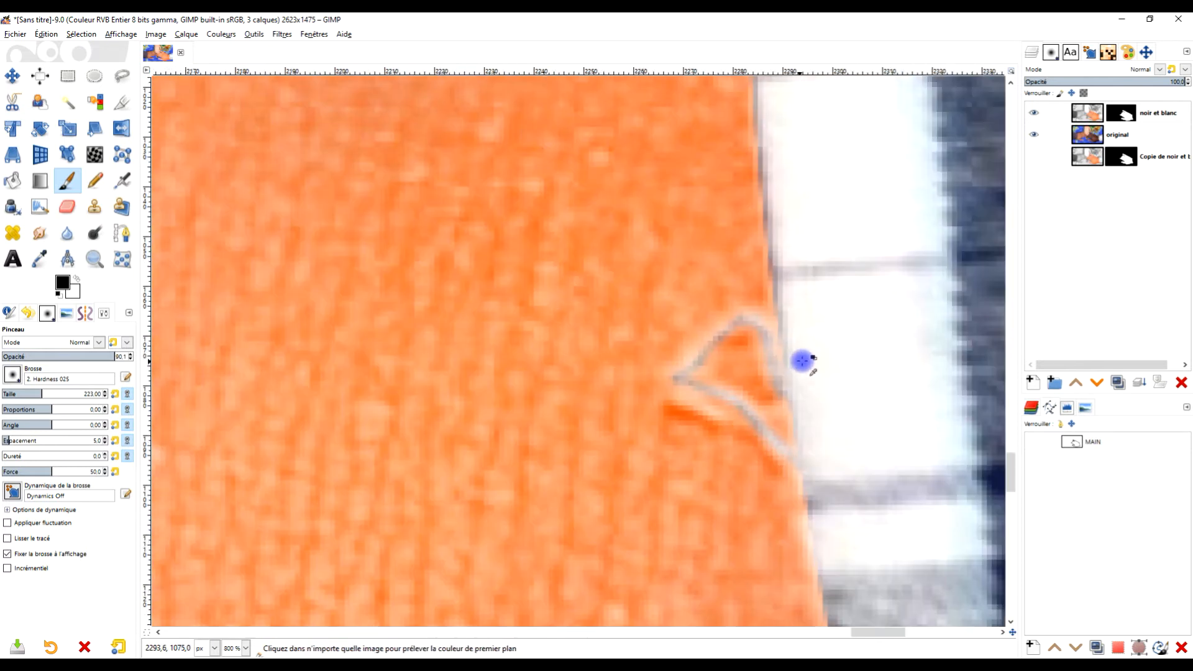
scroll(743, 335, up, 3)
mouse_move(579, 415)
mouse_down()
mouse_move(497, 285)
mouse_move(610, 382)
mouse_move(648, 365)
mouse_up()
scroll(676, 333, down, 6)
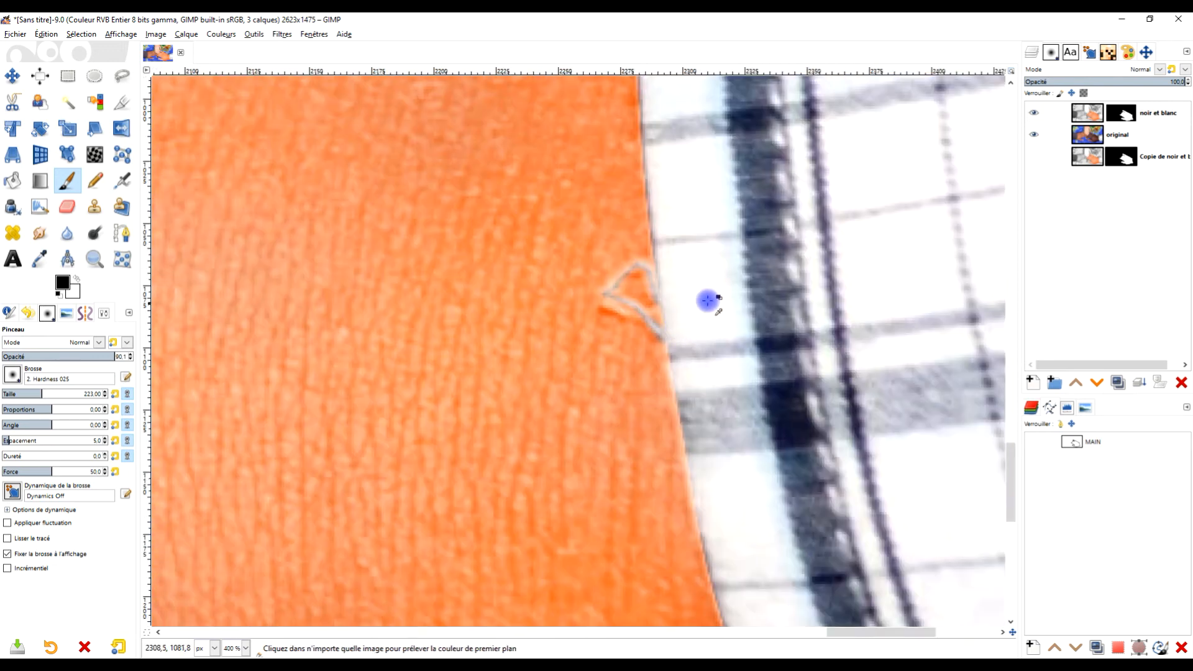
scroll(708, 300, up, 3)
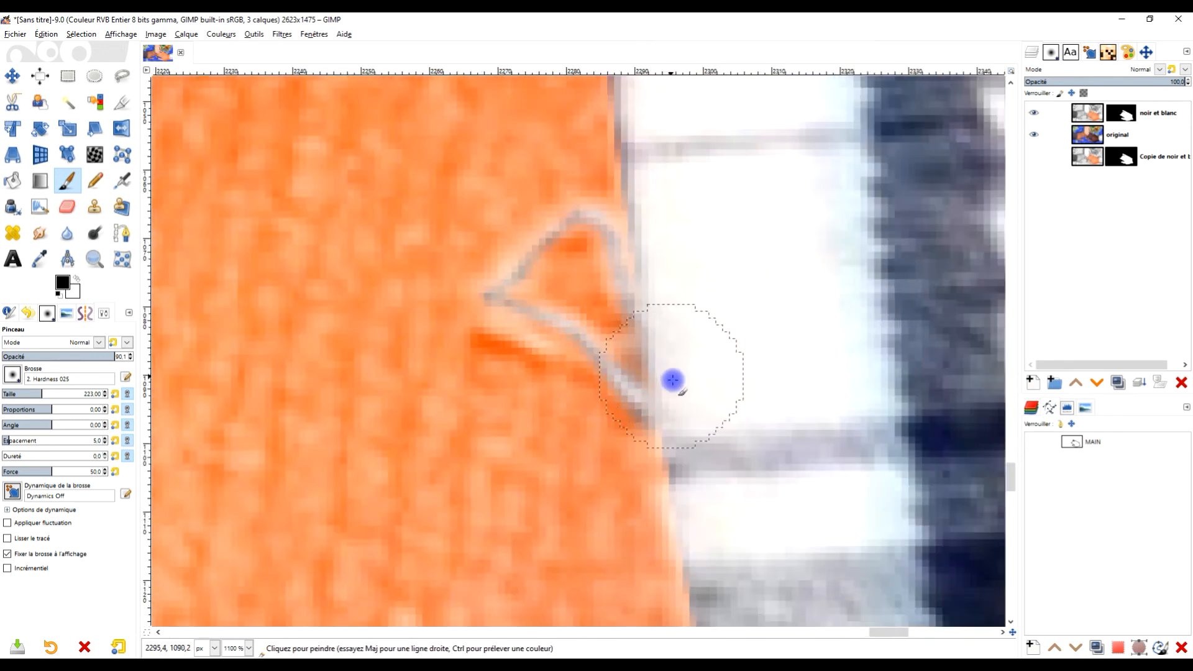
scroll(729, 338, down, 3)
scroll(669, 283, up, 1)
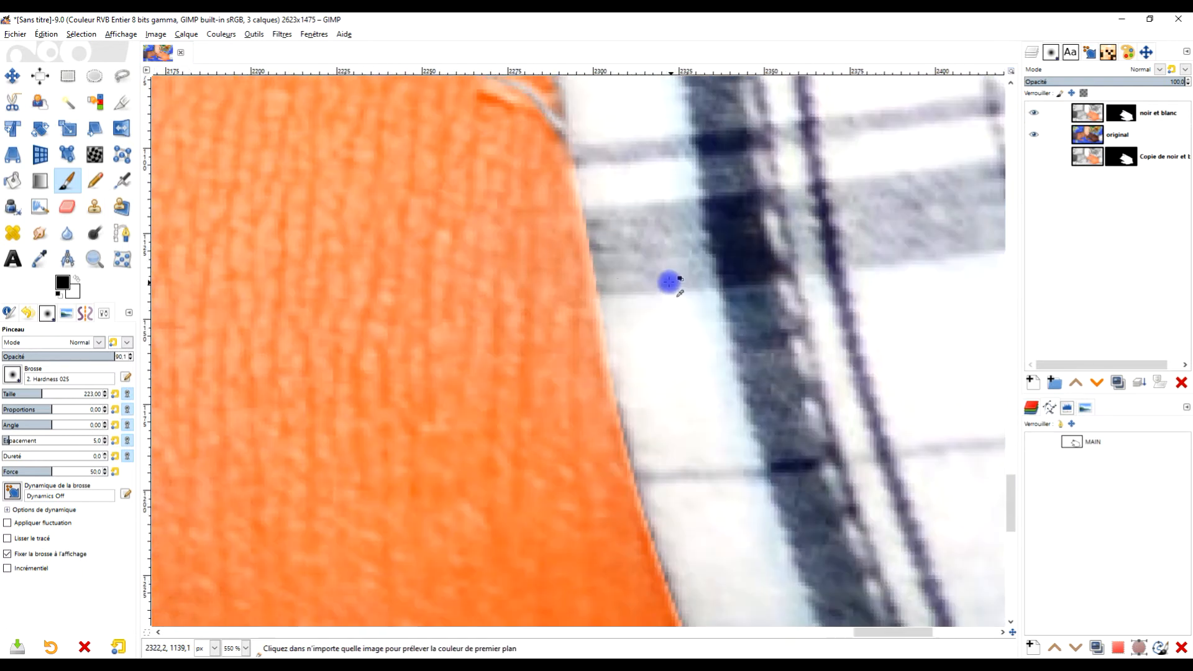
Paint black on the noir et blanc mask along the shirt cuff's edge, from below the loose thread to the wrist's lower corner
scroll(668, 283, up, 2)
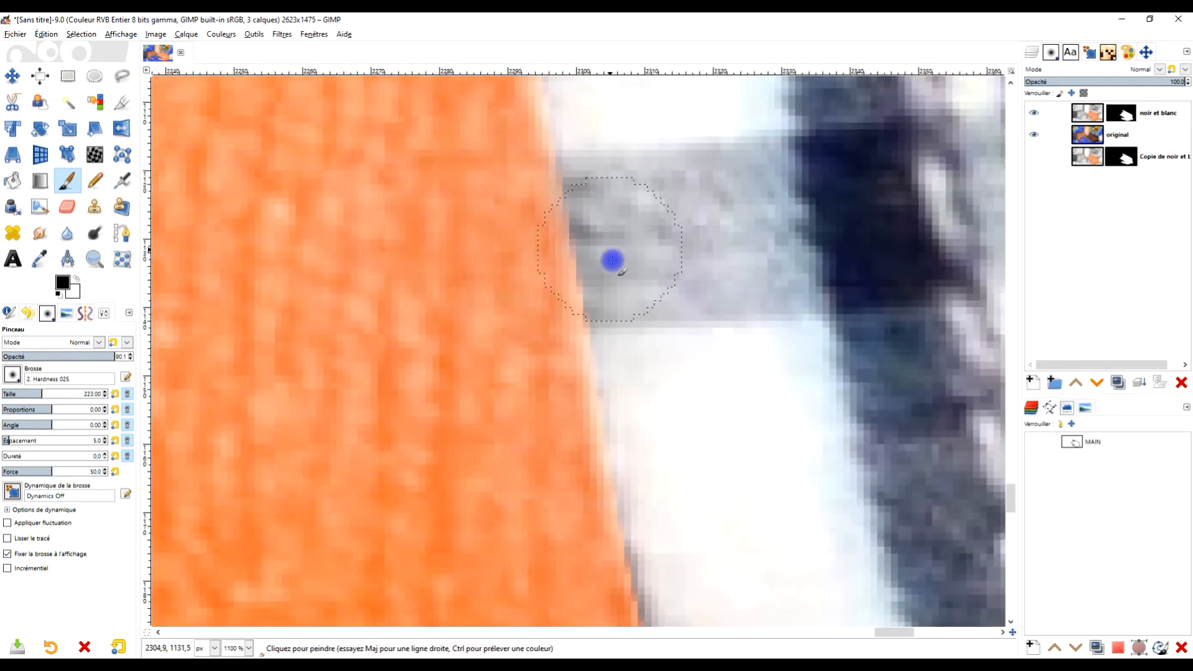
drag(734, 394, 660, 155)
drag(579, 188, 636, 496)
drag(734, 457, 644, 230)
drag(549, 264, 636, 618)
drag(735, 326, 694, 88)
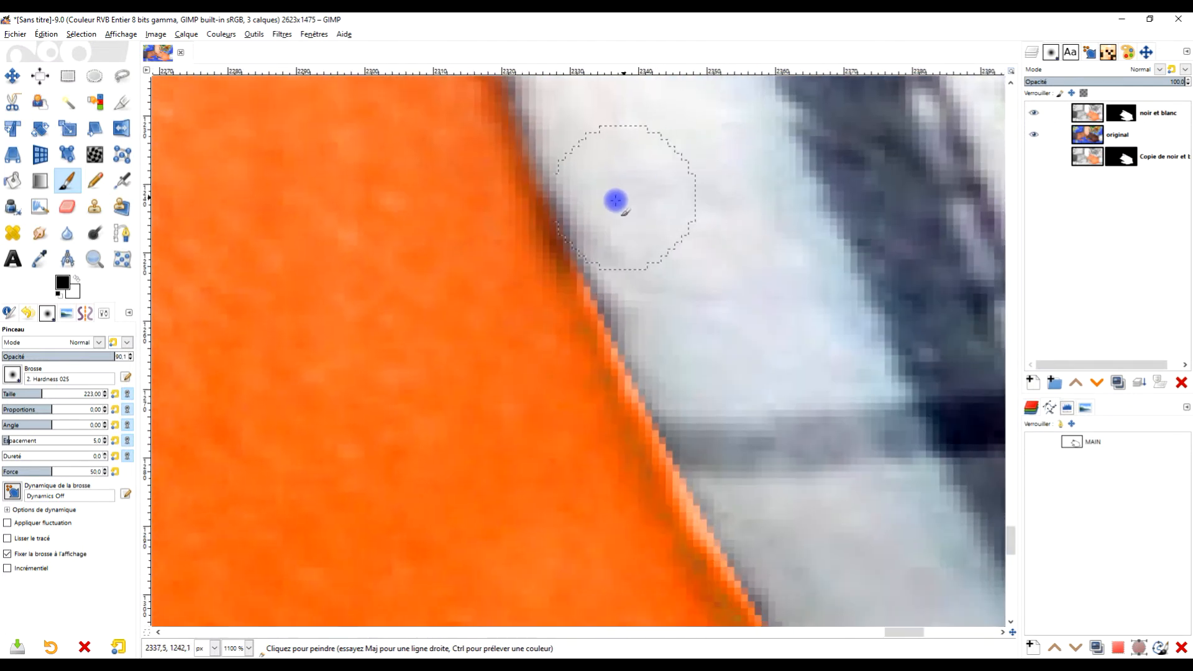
mouse_move(624, 282)
mouse_down()
mouse_move(749, 557)
mouse_move(717, 214)
mouse_move(733, 335)
mouse_up()
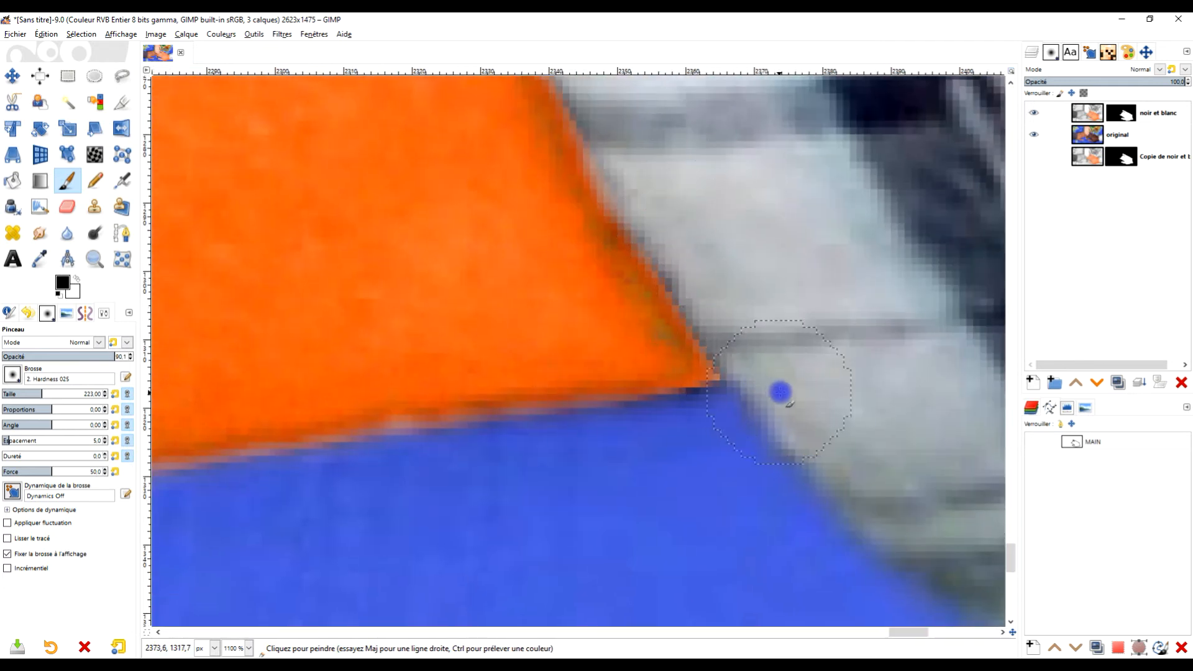
Switch the paint colour to white and restore the mask inside the wrist near its lower corner at the cuff
scroll(845, 269, down, 5)
drag(847, 261, 652, 227)
scroll(722, 355, up, 2)
scroll(649, 261, up, 2)
drag(663, 344, 706, 173)
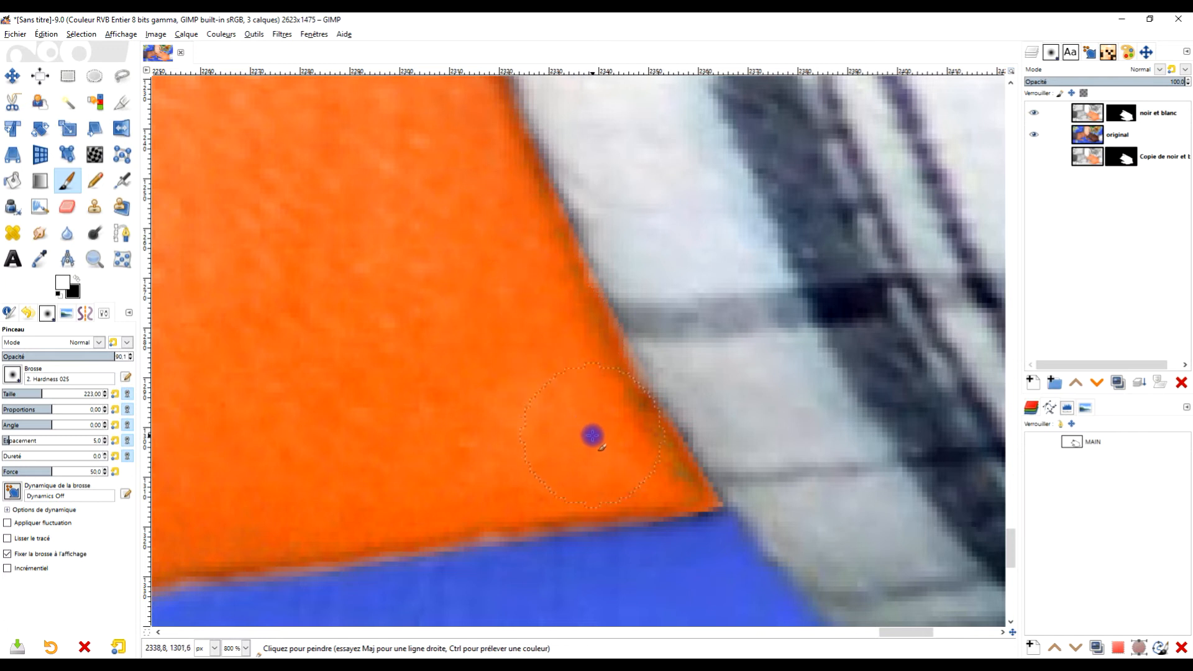
scroll(660, 240, down, 4)
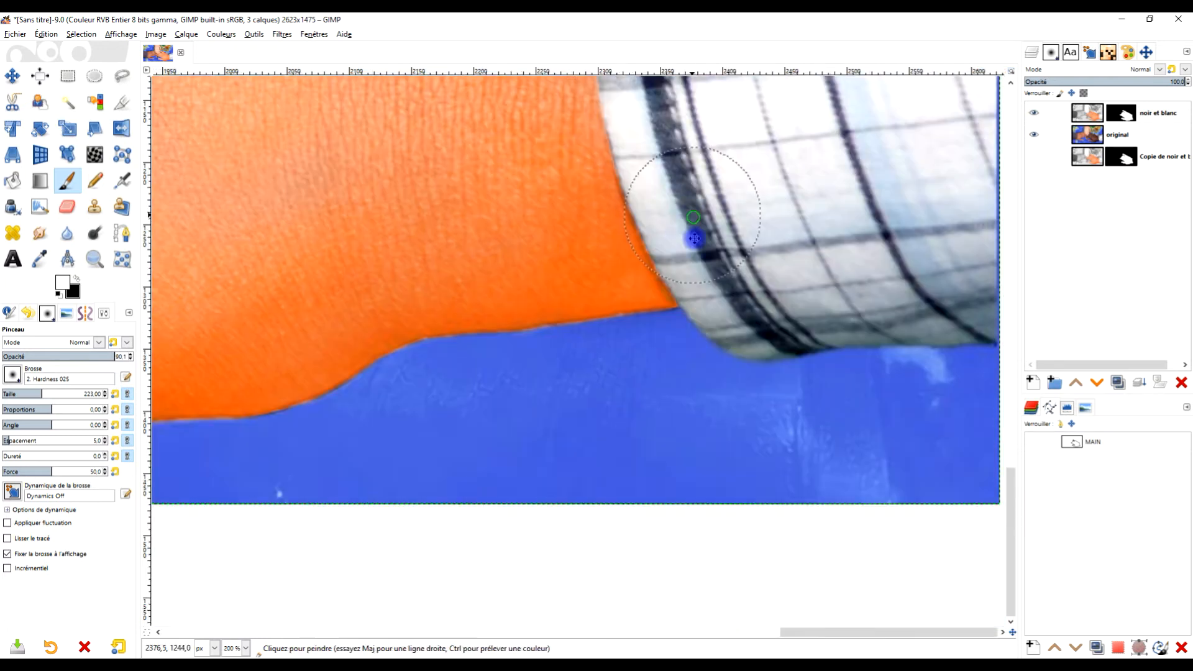
Soften the mask edge with the Blur tool along the cuff, from the loose thread up to the wrist's upper corner
drag(695, 237, 699, 427)
scroll(624, 319, up, 2)
drag(700, 243, 737, 546)
scroll(670, 417, up, 1)
scroll(634, 352, down, 3)
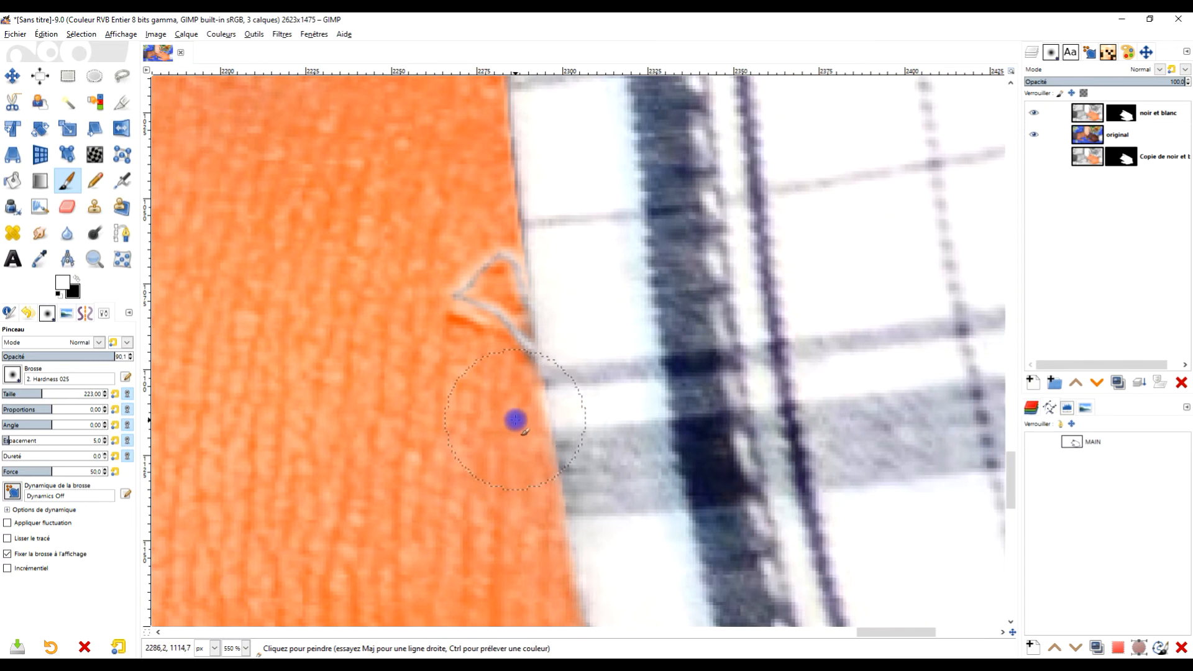
scroll(596, 279, up, 5)
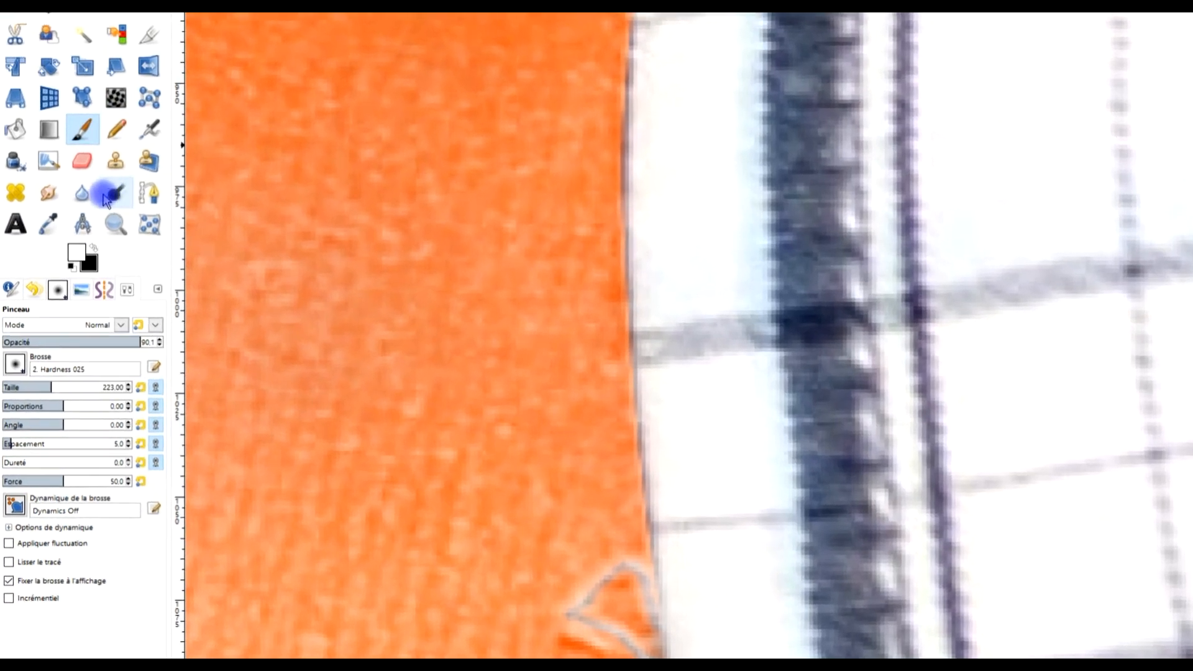
click(82, 193)
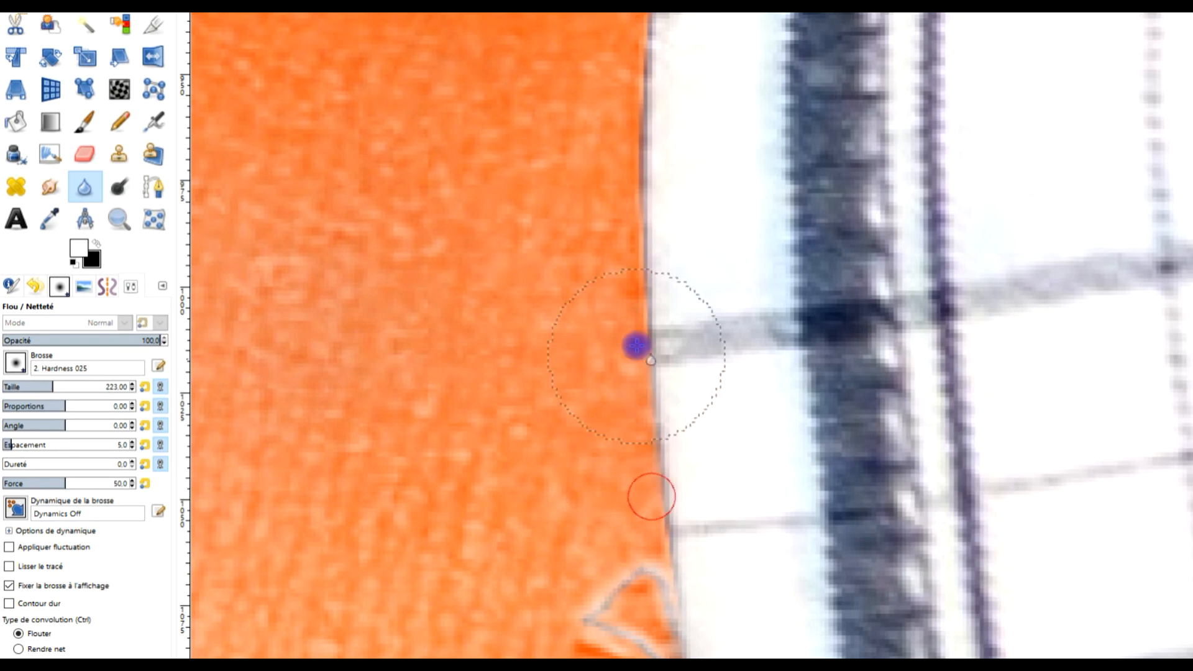
drag(809, 110, 919, 581)
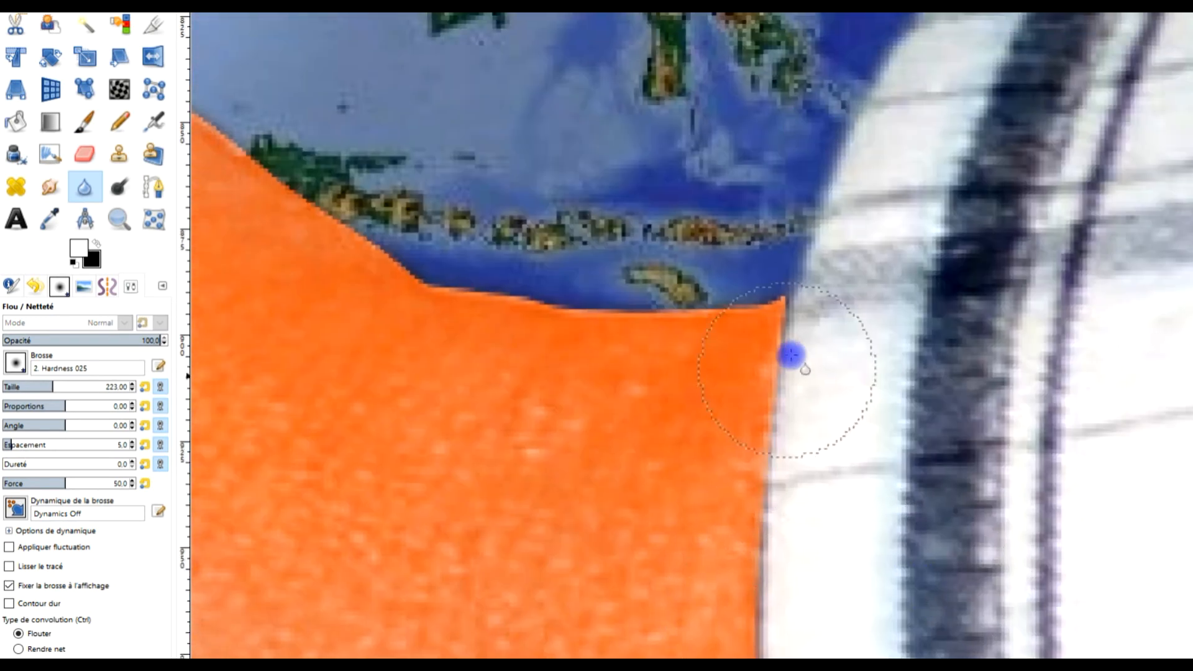
drag(798, 303, 768, 312)
Blur the mask edge along the upper side of the wrist and hand, from the cuff towards the fingers
mouse_move(572, 321)
mouse_down()
mouse_move(426, 291)
mouse_move(405, 259)
mouse_up()
drag(461, 302, 793, 407)
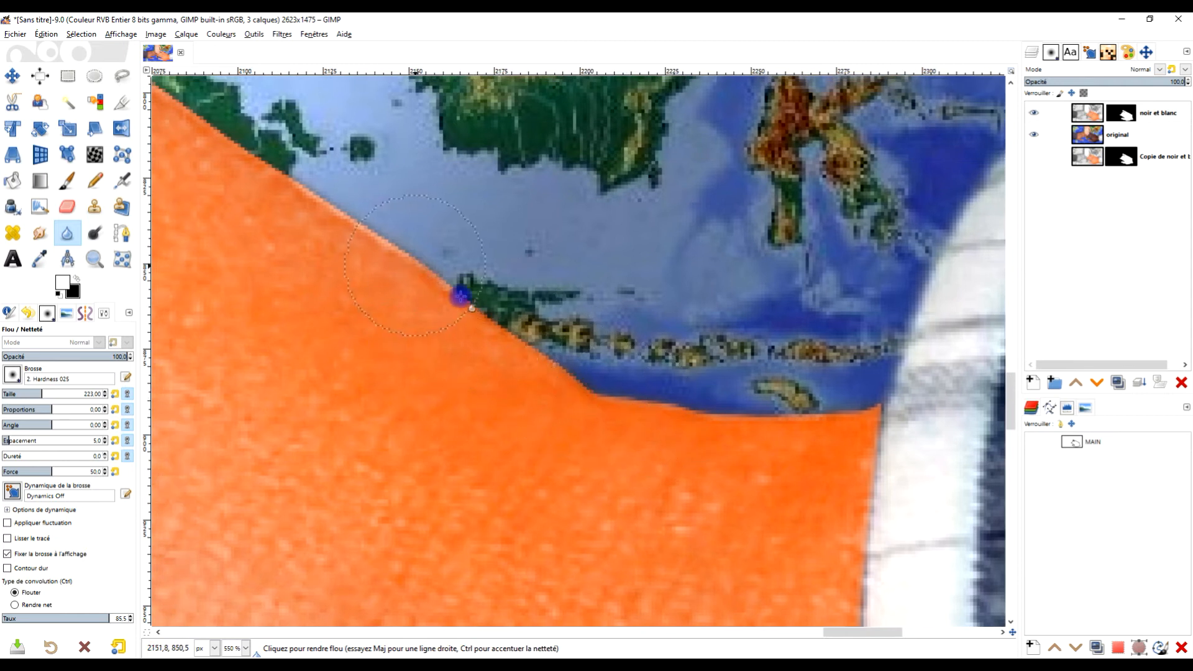
drag(351, 216, 554, 349)
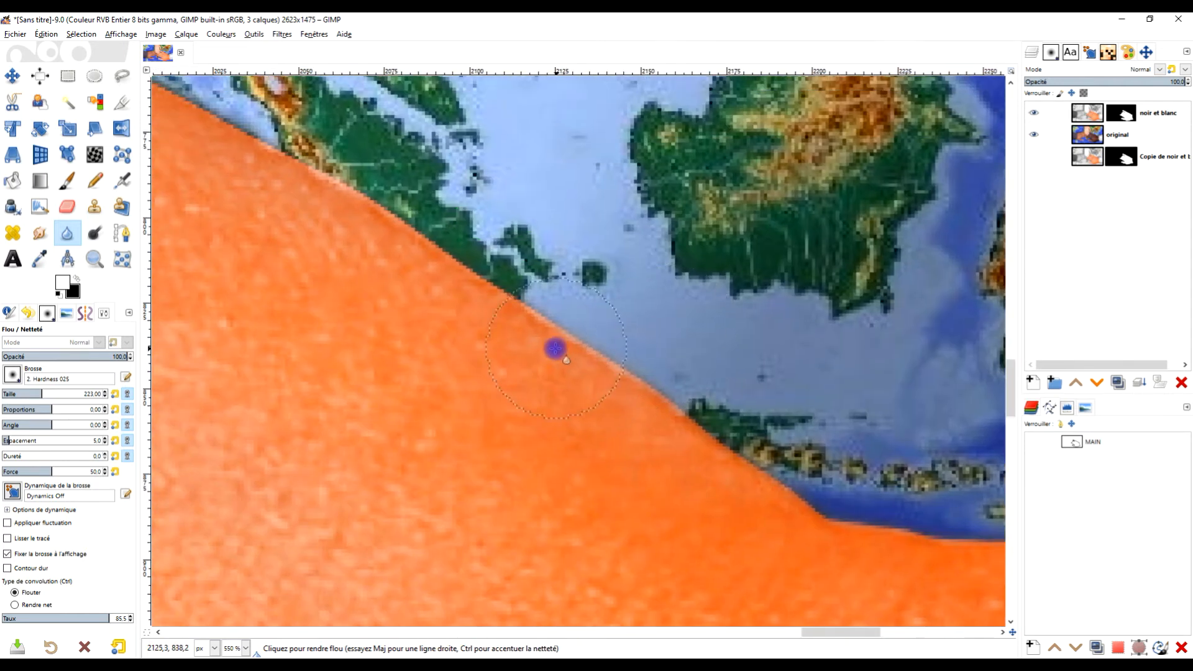
drag(323, 197, 656, 349)
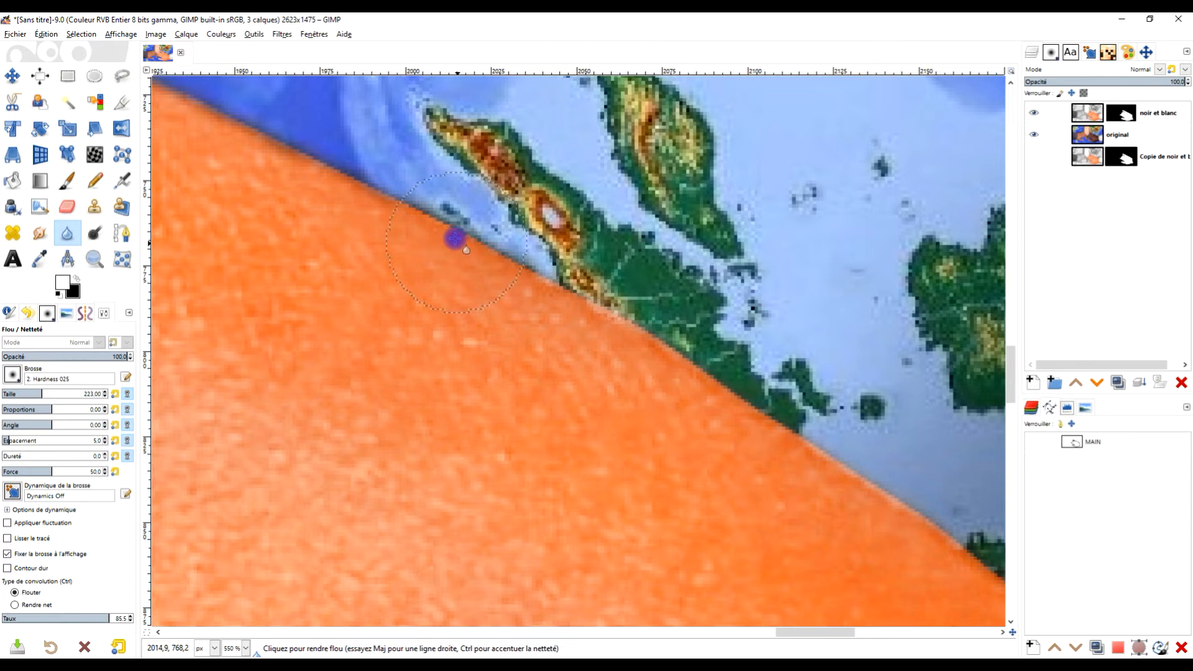
drag(455, 239, 704, 324)
drag(509, 261, 742, 348)
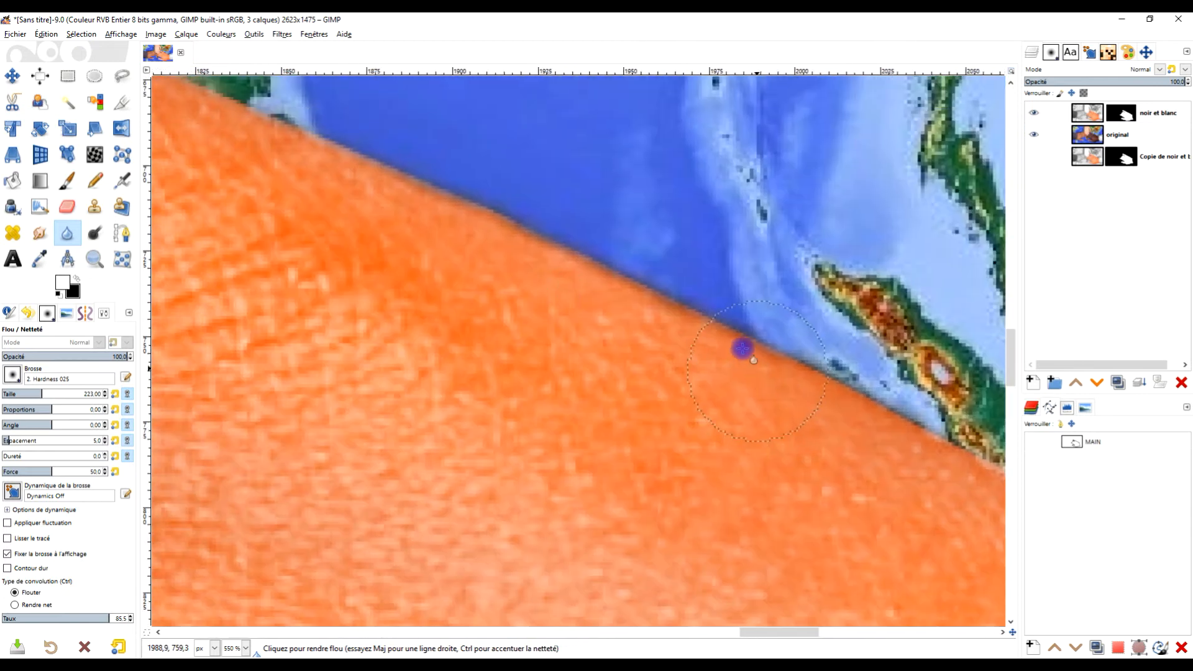
drag(509, 224, 711, 344)
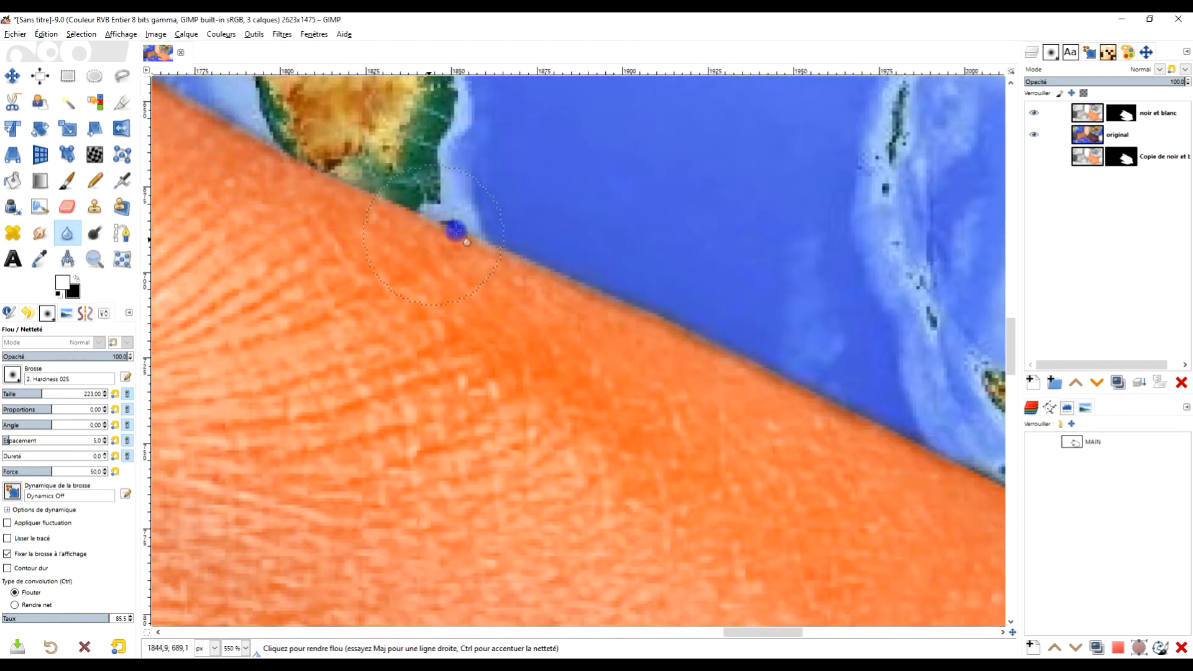
drag(455, 231, 821, 333)
Blur the mask edge around the orange hand's thumb tip and along the thumb's upper side
scroll(653, 320, down, 7)
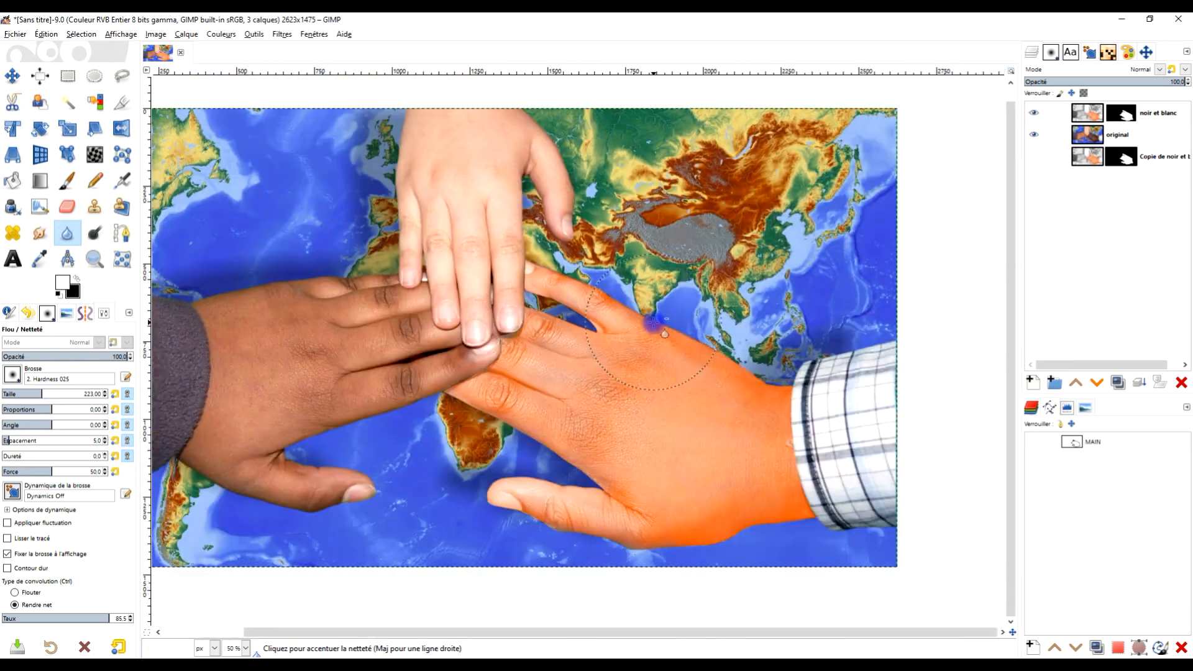
scroll(690, 369, up, 1)
drag(731, 452, 640, 340)
scroll(640, 340, up, 1)
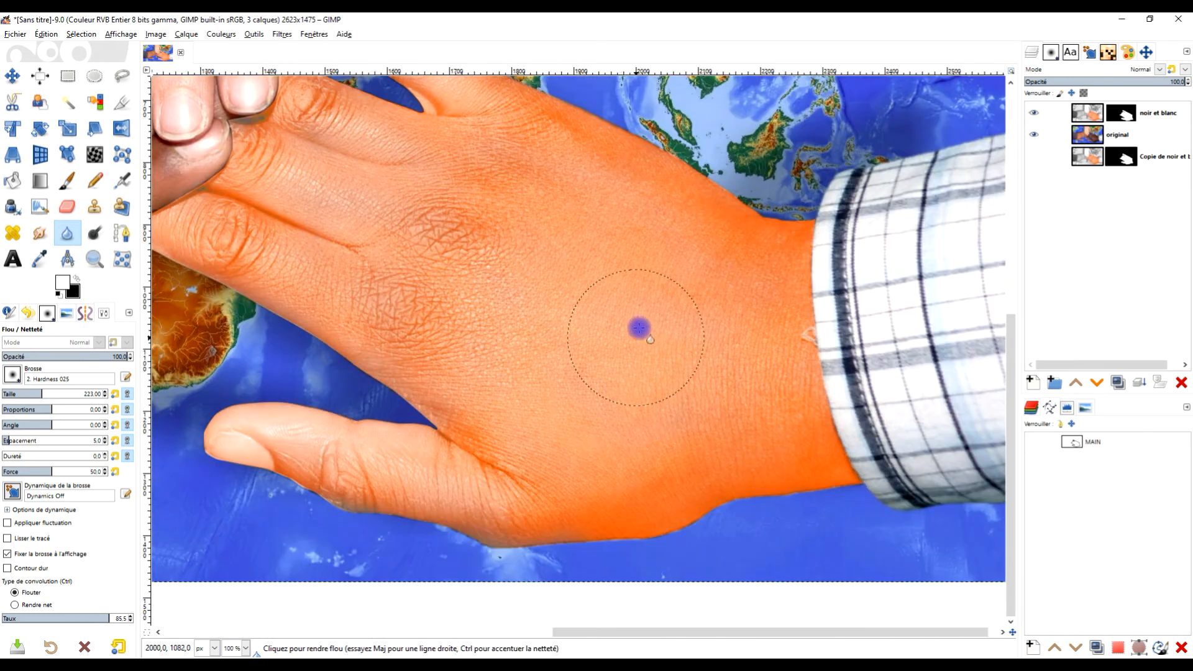
scroll(365, 450, up, 4)
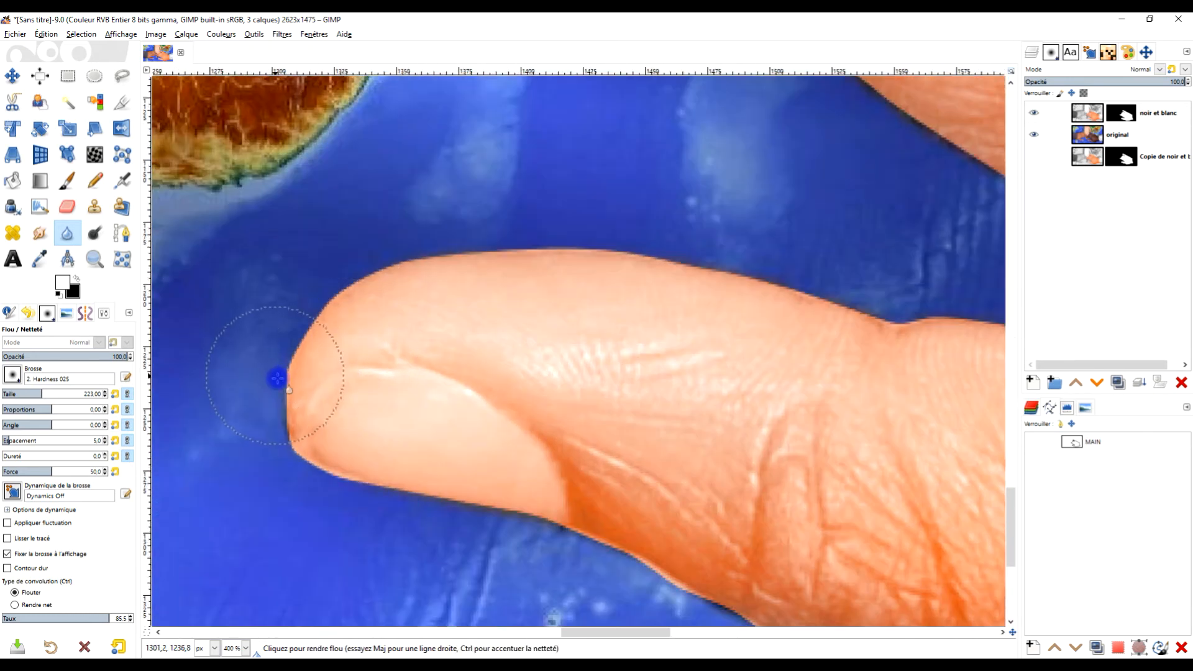
drag(321, 314, 324, 301)
drag(490, 254, 782, 273)
drag(883, 378, 469, 422)
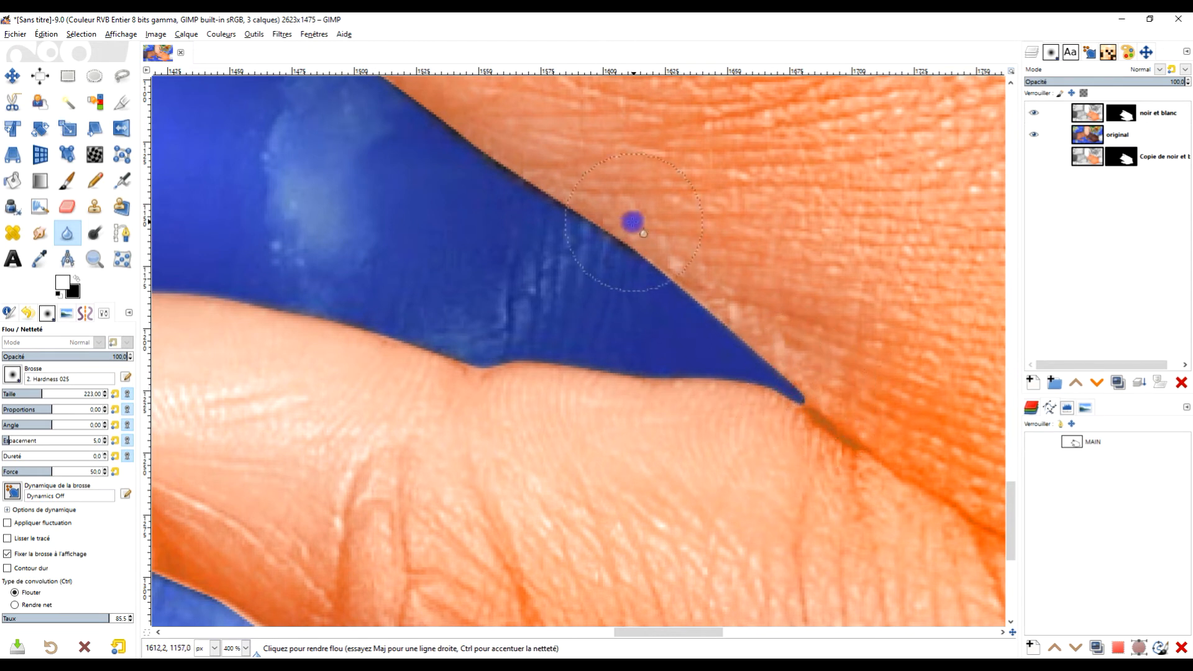
Blur the mask edge along the lower side of the hand and index finger, from the thumb crease to the fingertip
mouse_move(544, 185)
mouse_down()
mouse_move(878, 413)
mouse_move(779, 446)
mouse_up()
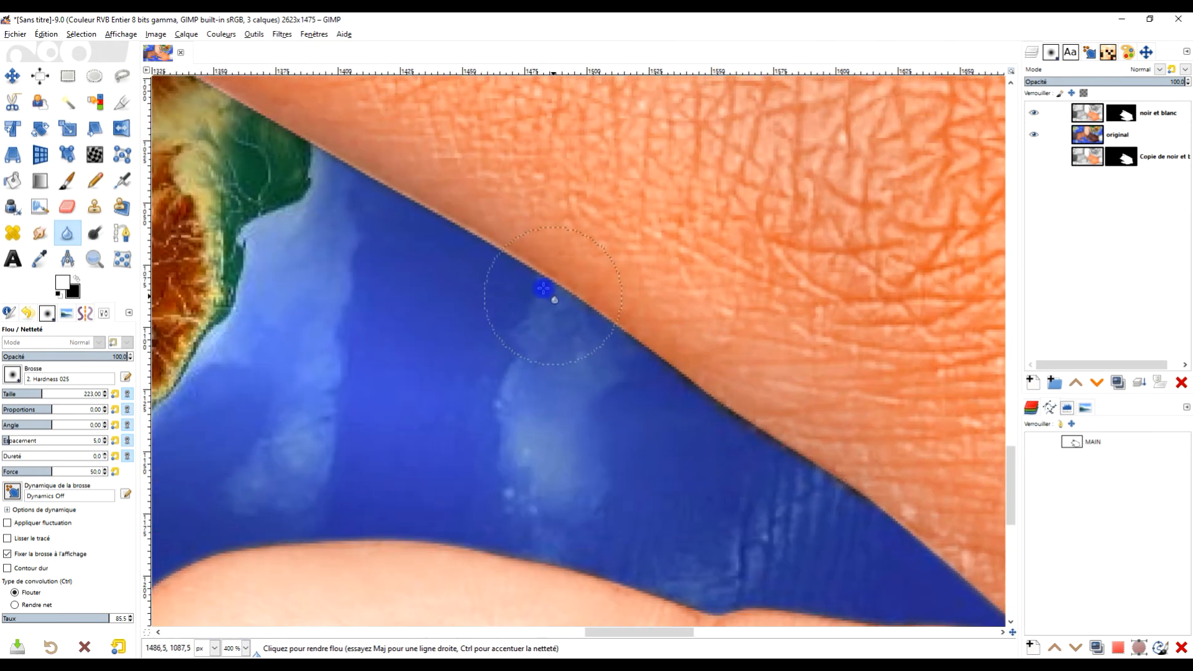
drag(638, 198, 808, 365)
drag(556, 350, 533, 341)
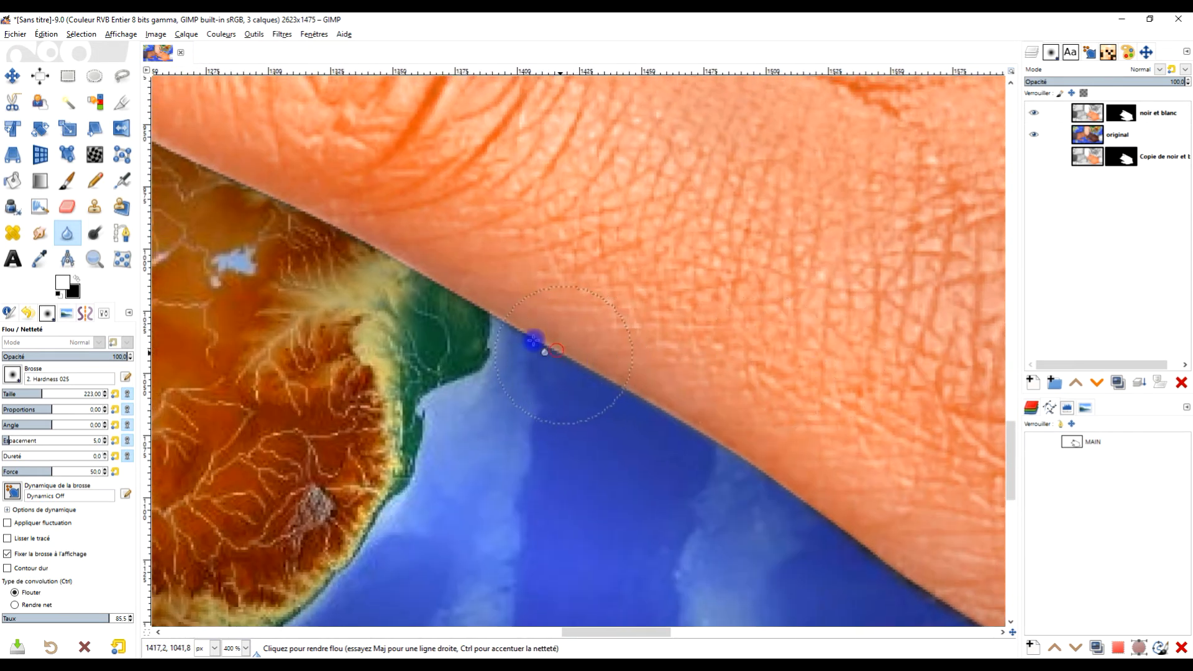
drag(431, 208, 732, 406)
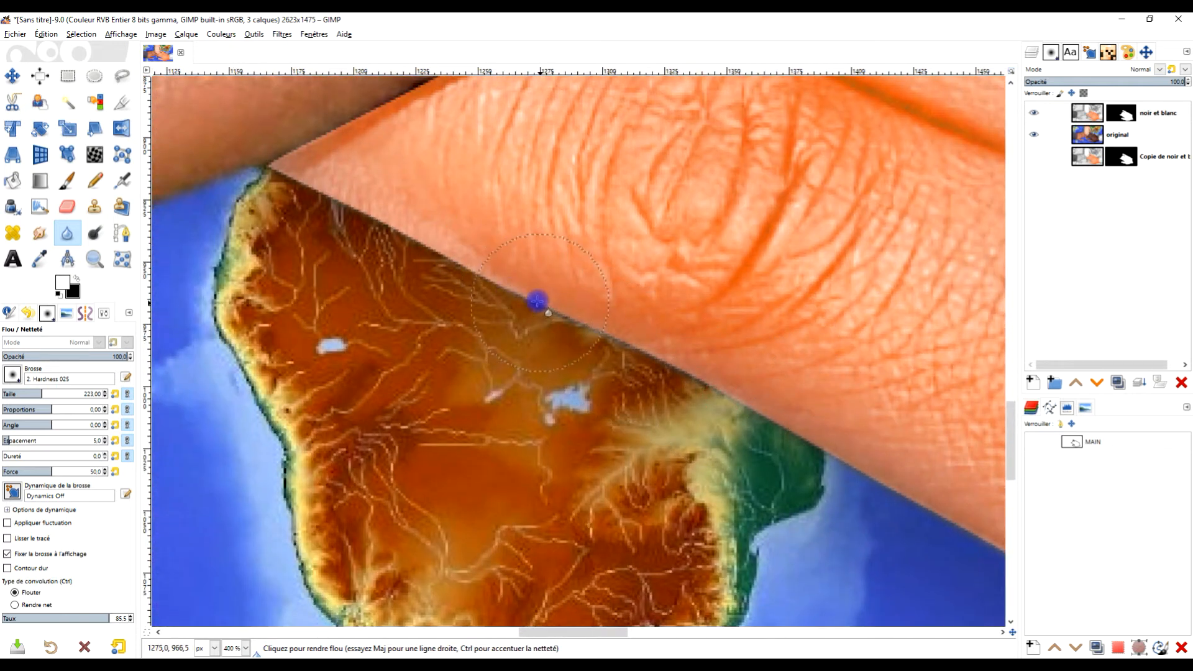
drag(629, 246, 700, 460)
Blur the mask edge where the orange index finger meets the lower side of the dark hand's finger
scroll(526, 328, up, 2)
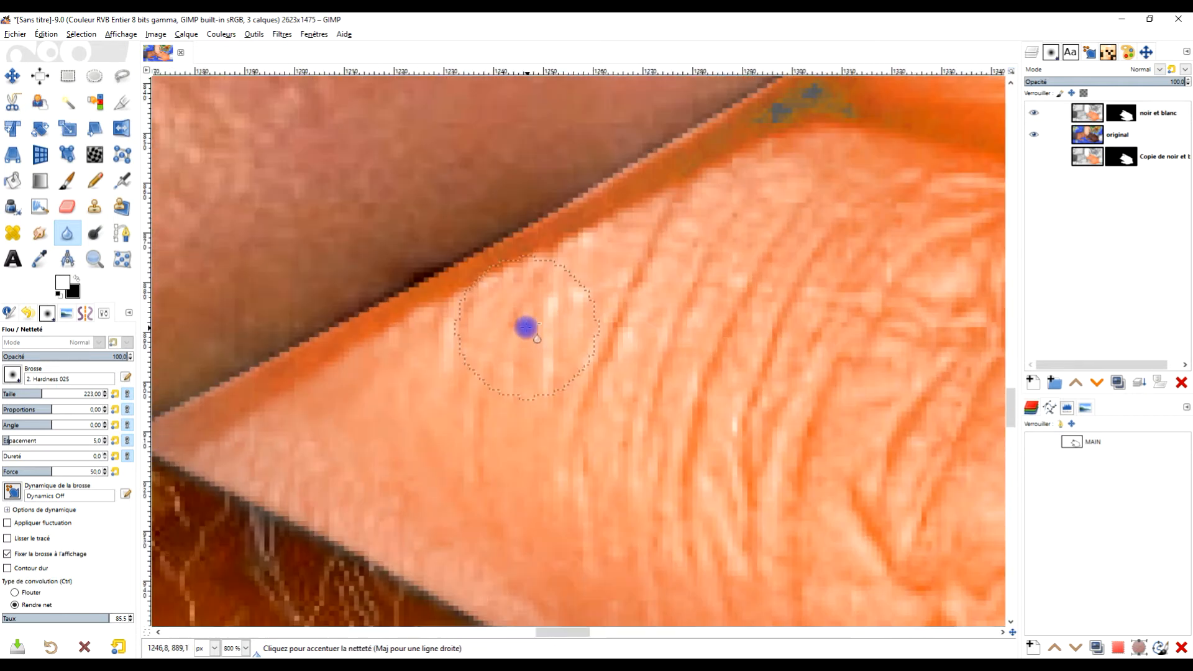
drag(430, 365, 702, 399)
drag(563, 414, 751, 324)
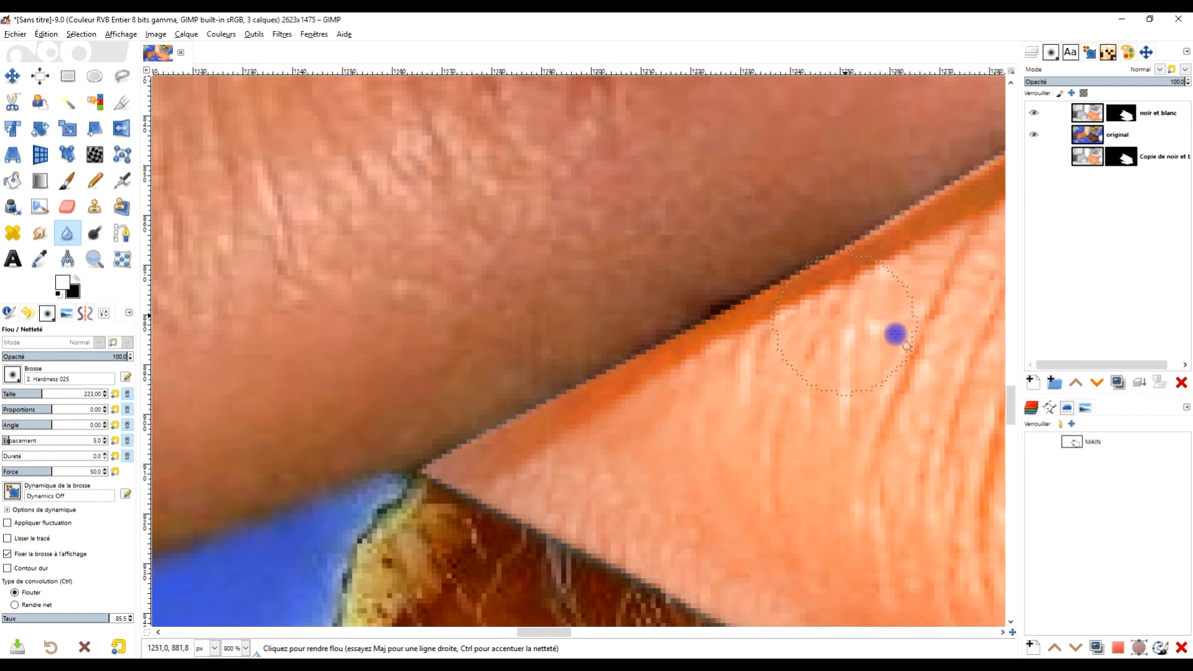
drag(883, 303, 627, 470)
drag(863, 384, 536, 444)
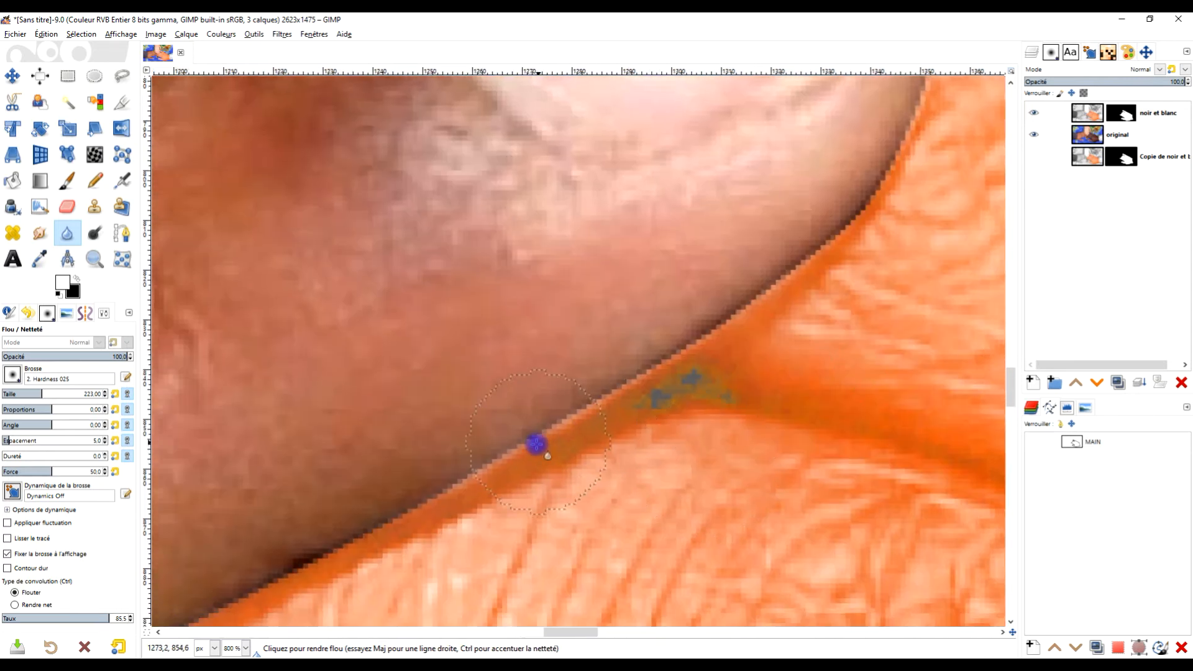
Blur the mask edge around the dark hand's fingertip and the adjoining pale fingertip
drag(872, 314, 776, 457)
drag(683, 454, 808, 314)
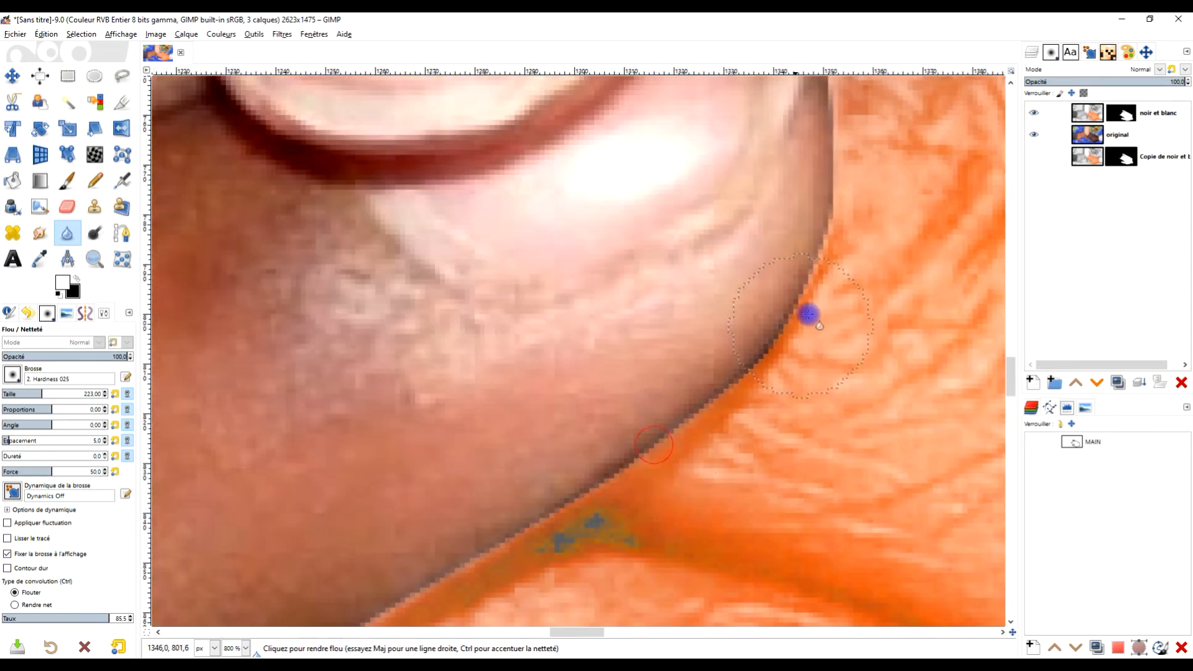
drag(886, 216, 839, 356)
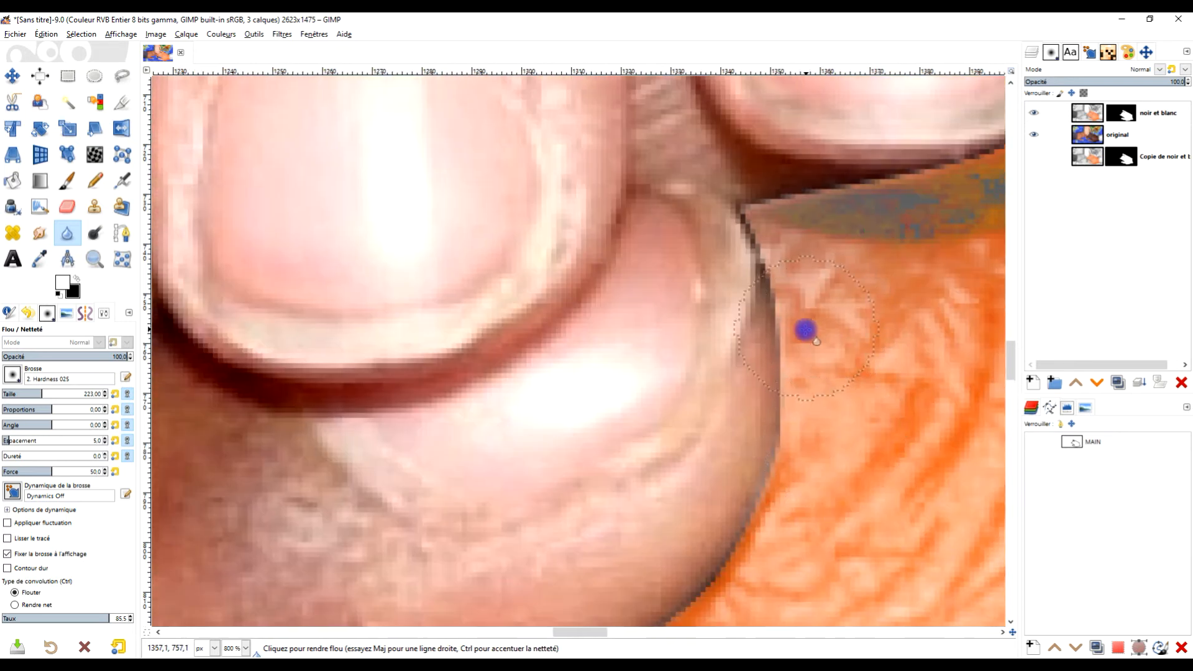
drag(885, 242, 804, 328)
drag(882, 311, 730, 539)
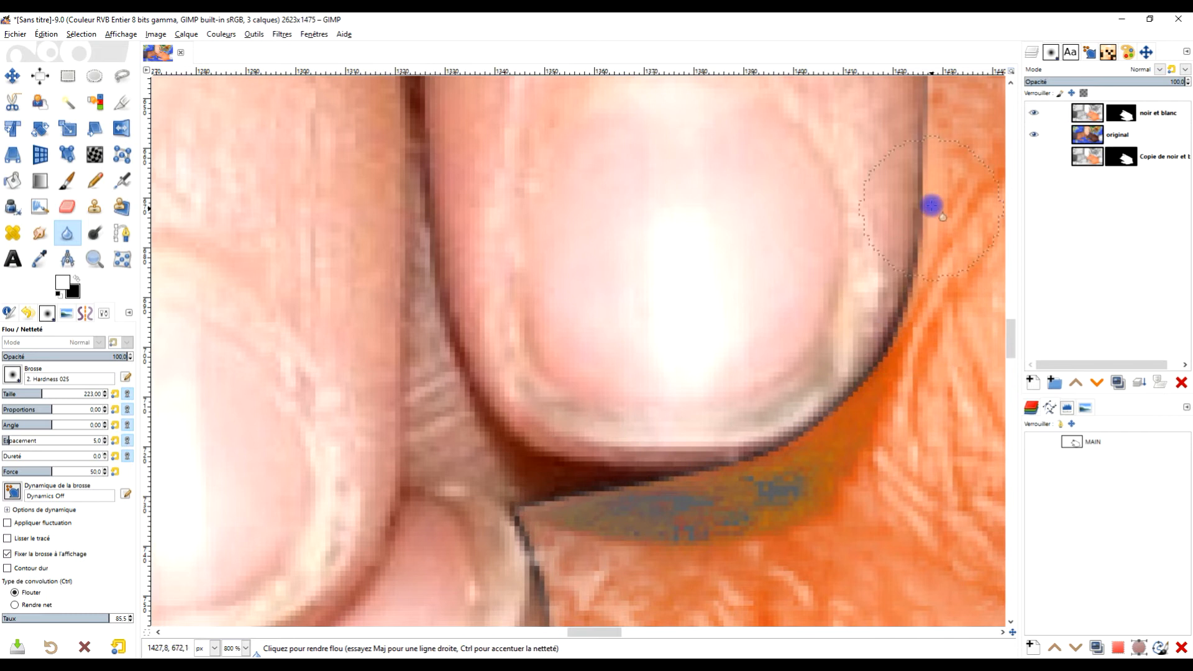
Paint black at 25.2 opacity with the Paintbrush on the mask over the shadow just below the pale fingertip
click(69, 183)
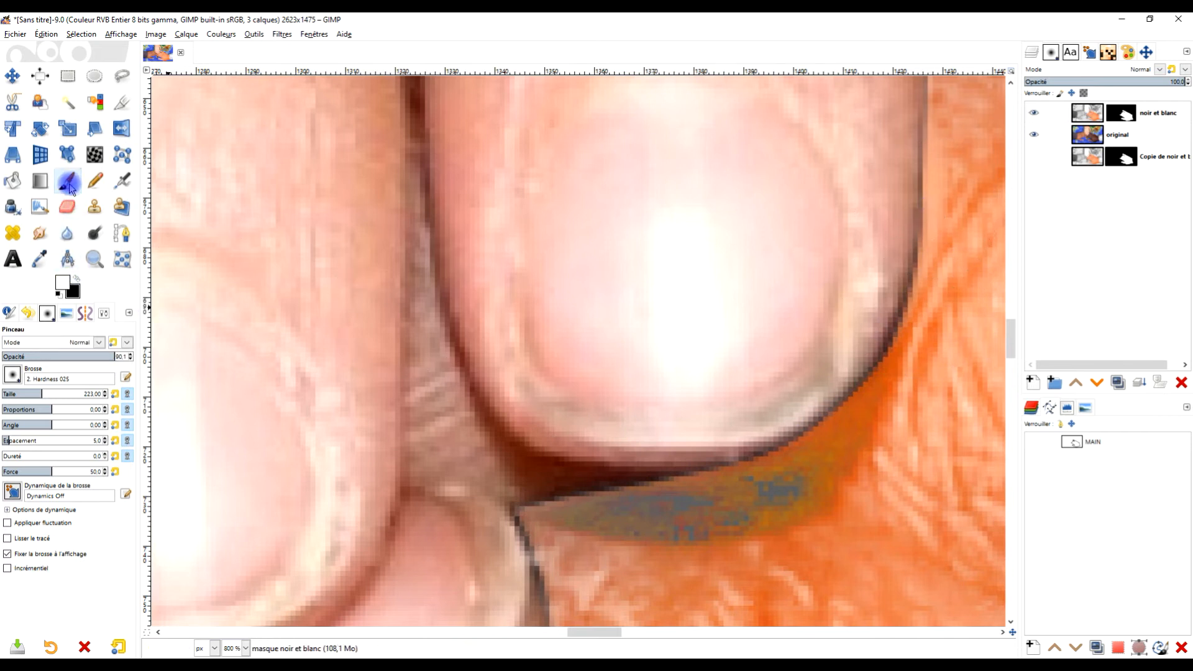
click(76, 279)
click(33, 357)
drag(615, 487, 777, 450)
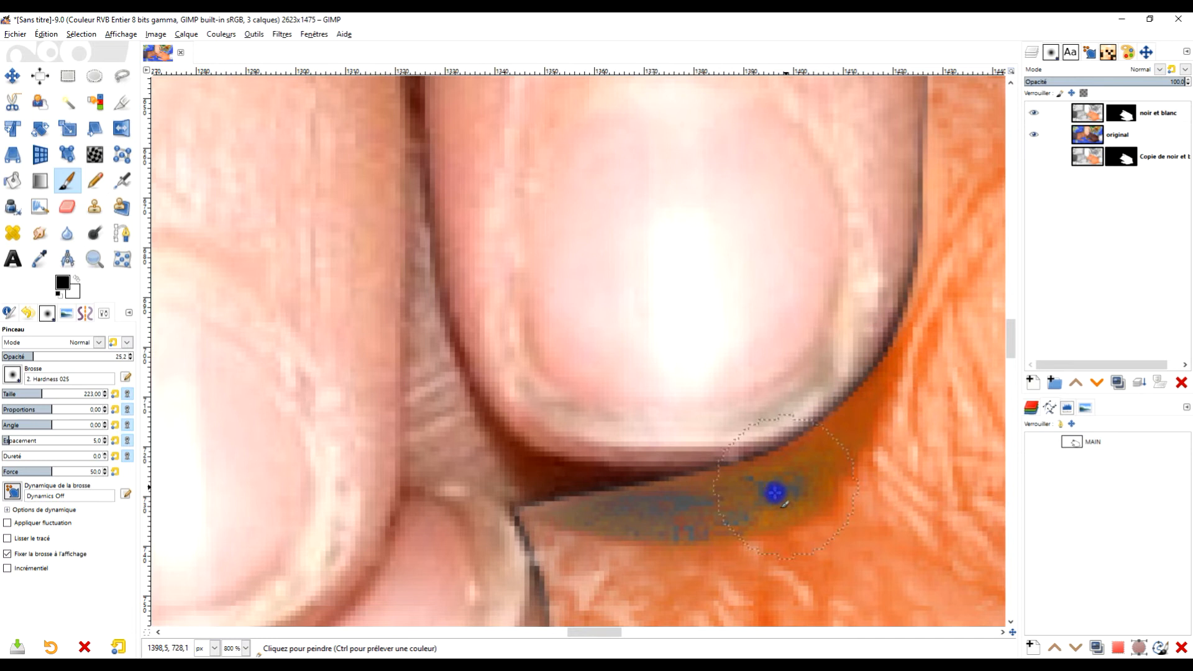
drag(775, 493, 598, 502)
scroll(786, 441, down, 7)
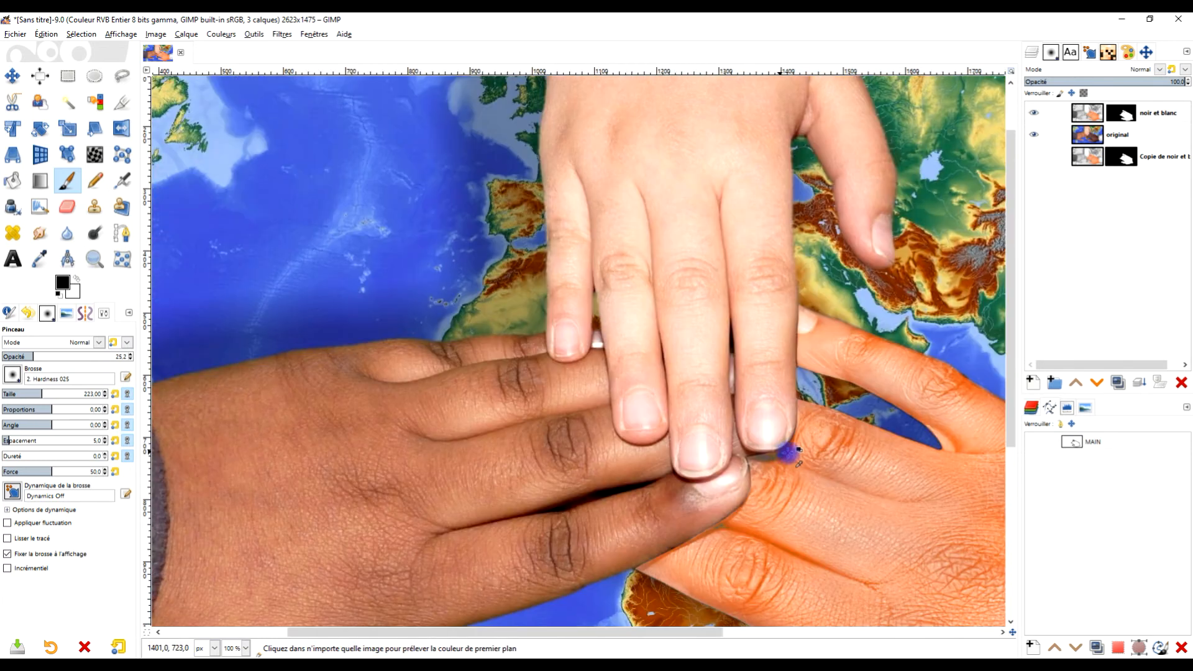
Paint black at 58.4 opacity on the mask over the shadow beneath the pale fingertip and up its outer edge
scroll(788, 453, up, 5)
scroll(746, 419, up, 2)
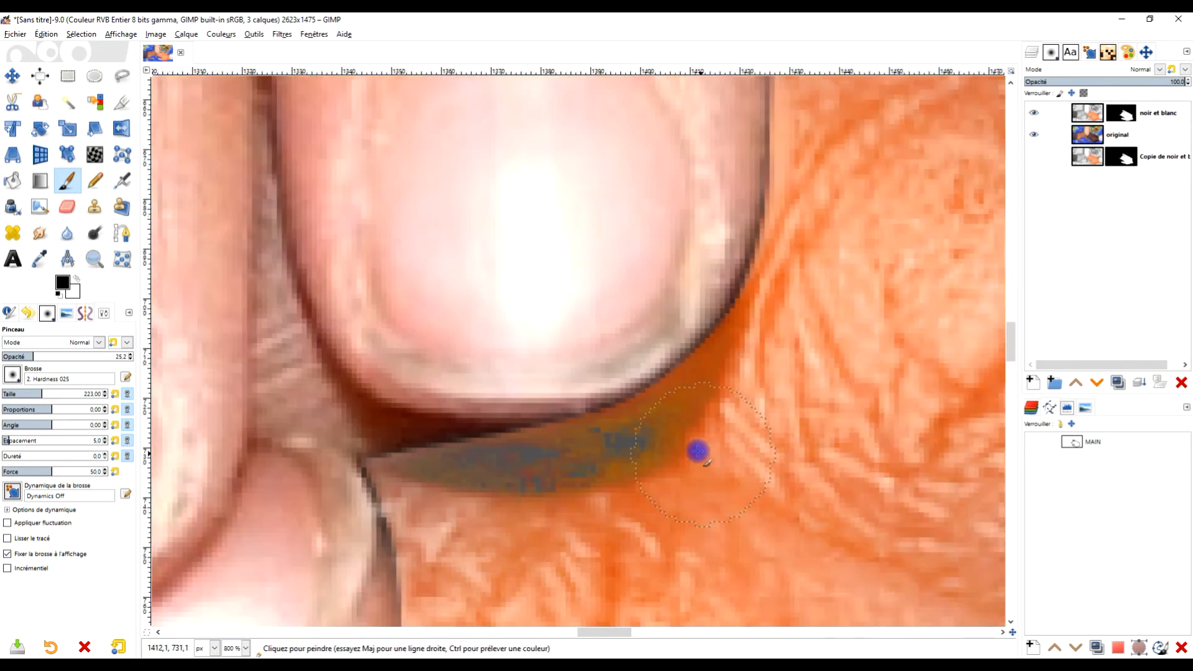
click(75, 356)
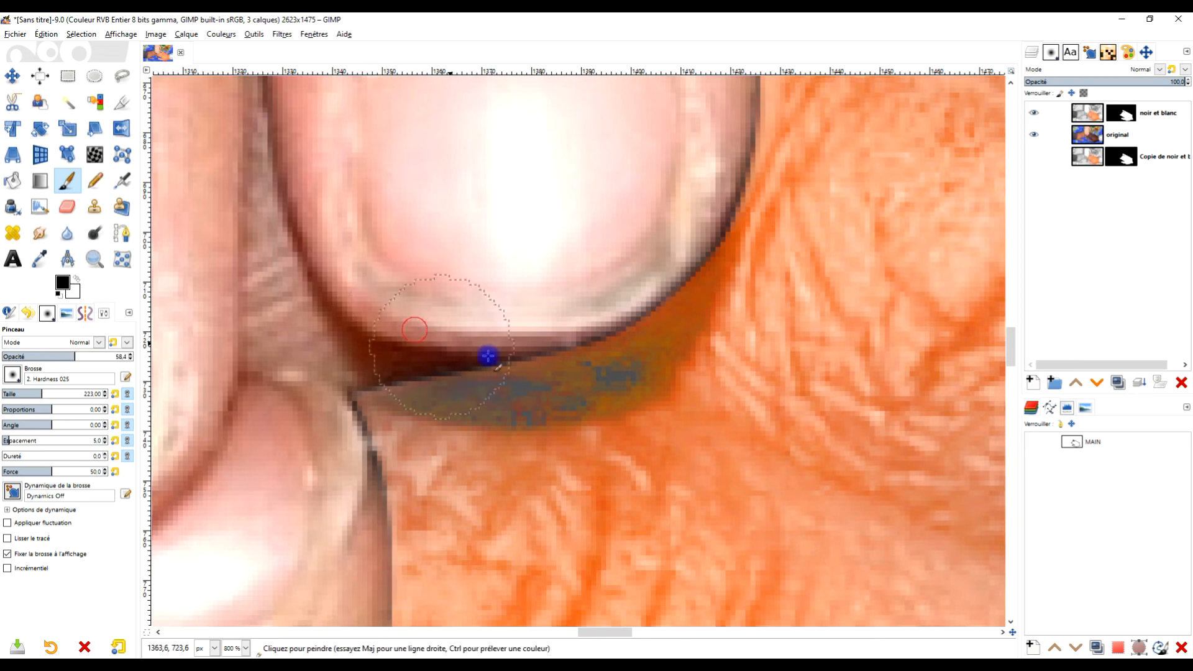
drag(488, 355, 451, 351)
mouse_move(555, 340)
mouse_down()
mouse_move(679, 269)
mouse_move(705, 237)
mouse_move(624, 359)
mouse_move(442, 383)
mouse_move(384, 375)
mouse_up()
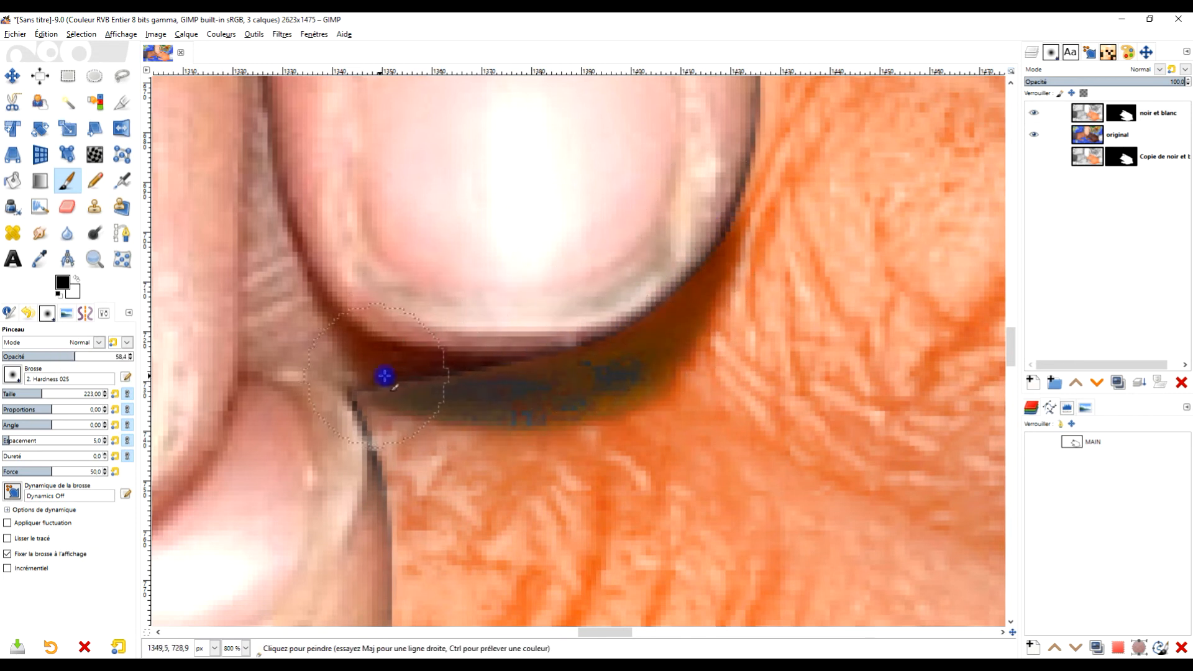
mouse_move(457, 378)
mouse_down()
mouse_move(563, 348)
mouse_move(658, 298)
mouse_move(681, 228)
mouse_move(640, 347)
mouse_move(549, 381)
mouse_up()
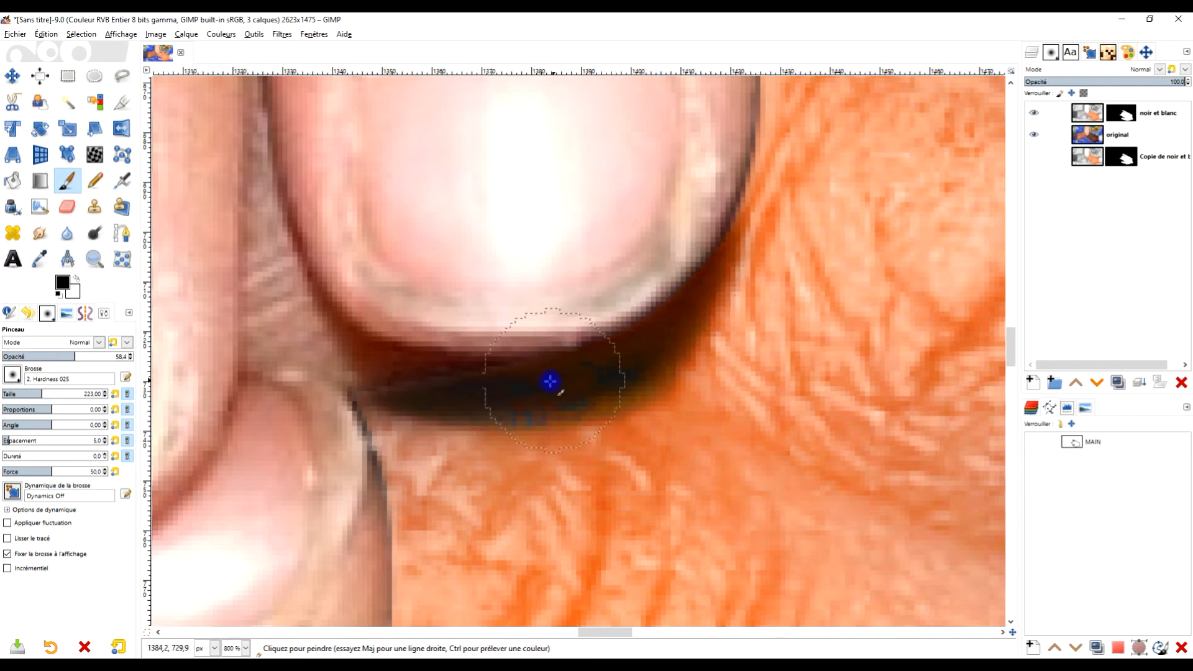
mouse_move(463, 373)
mouse_down()
mouse_move(546, 359)
mouse_move(380, 376)
mouse_move(528, 364)
mouse_move(644, 315)
mouse_move(684, 239)
mouse_move(644, 323)
mouse_move(589, 366)
mouse_move(479, 394)
mouse_move(581, 371)
mouse_move(678, 256)
mouse_move(734, 139)
mouse_move(710, 226)
mouse_move(723, 202)
mouse_up()
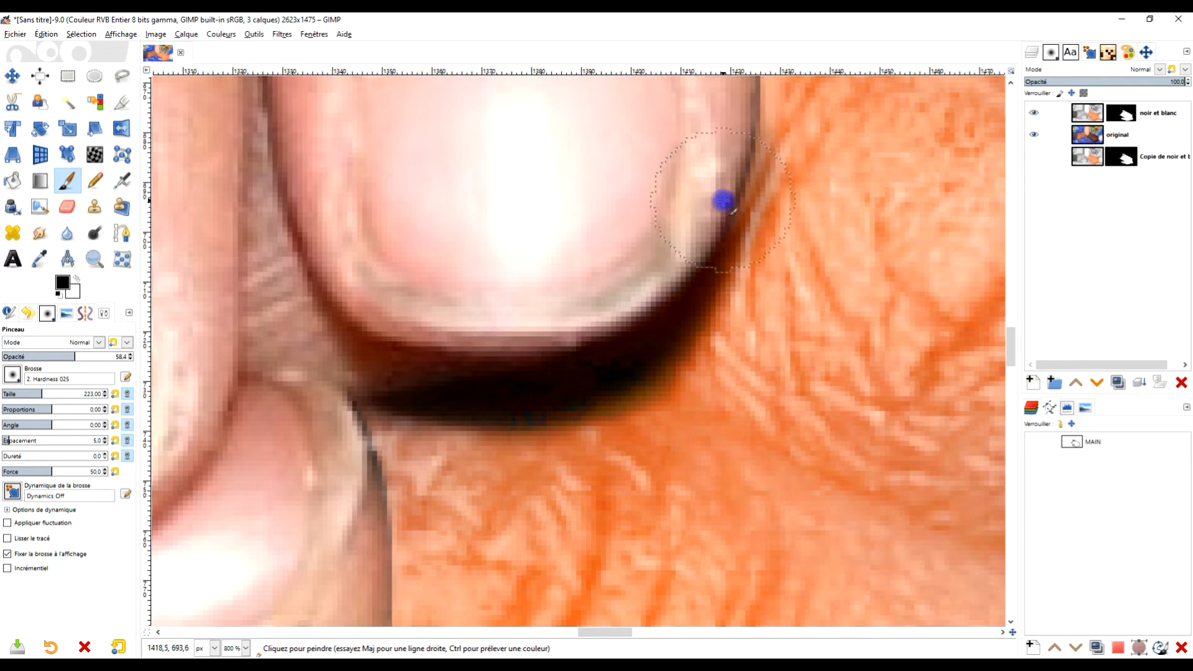
Swap the painting colours so that white is the foreground for touching up the shadow under the pale fingertip
scroll(753, 280, down, 4)
scroll(765, 295, up, 3)
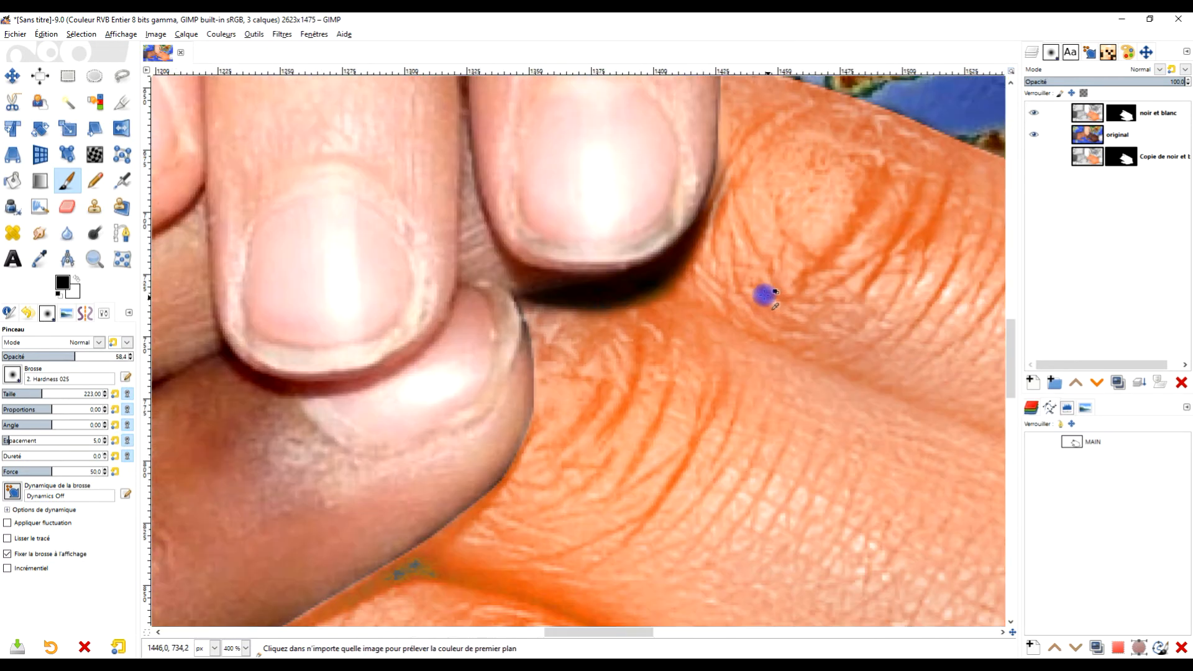
scroll(668, 375, up, 2)
scroll(671, 342, up, 1)
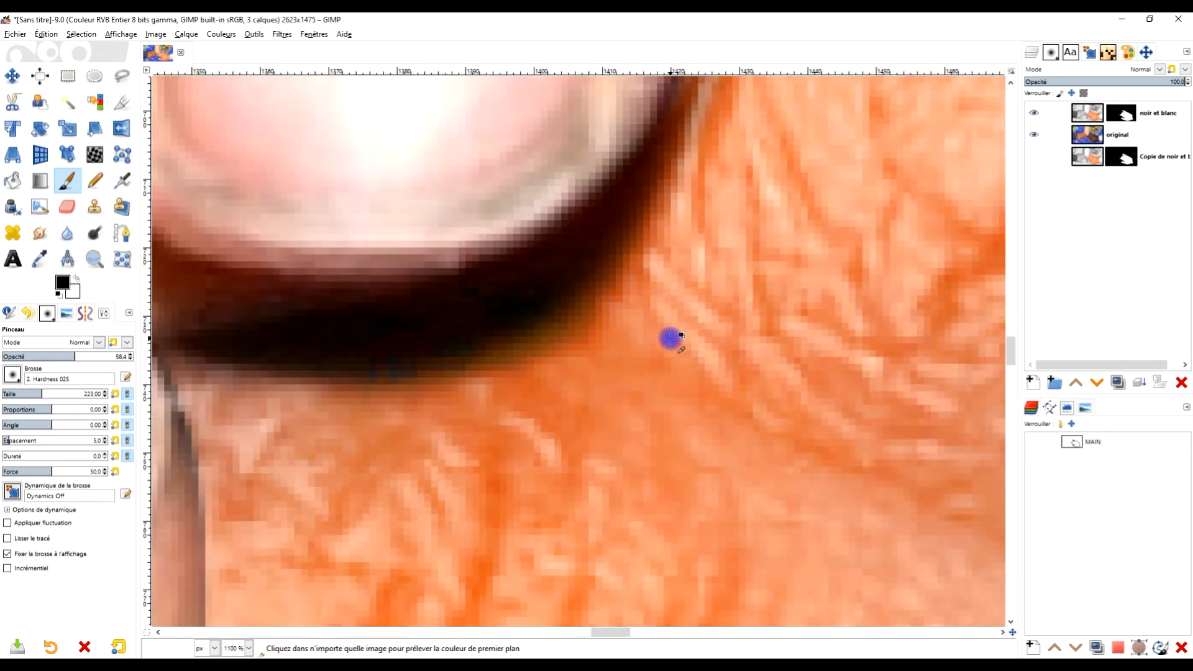
drag(487, 354, 524, 384)
click(76, 279)
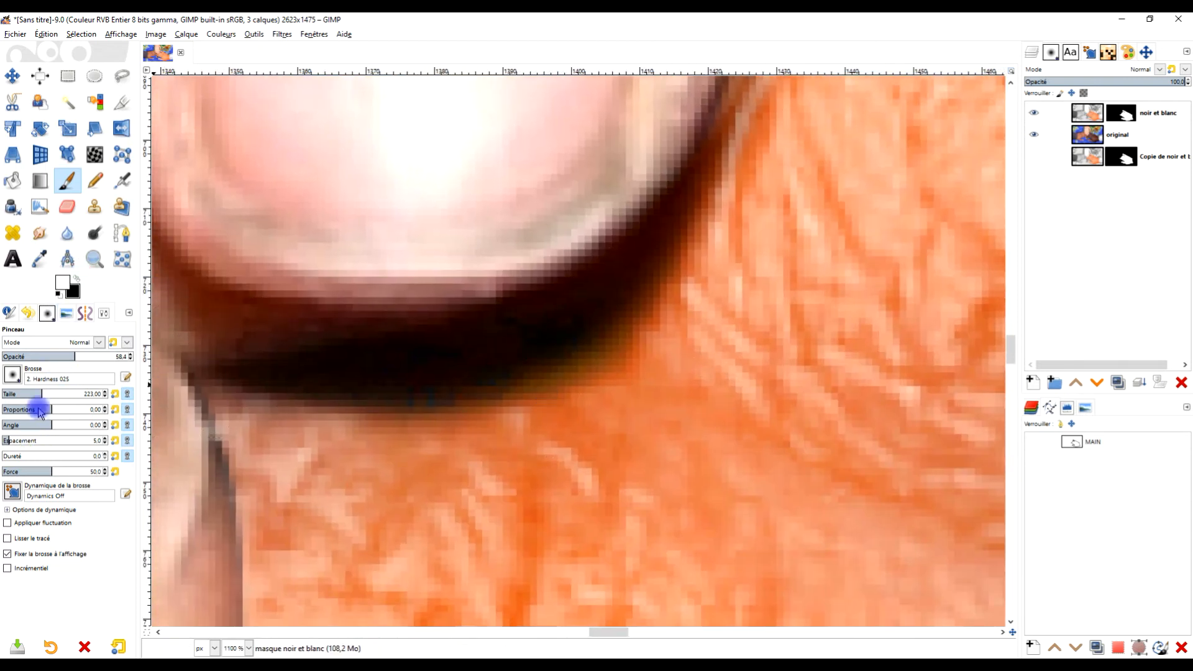
Try painting white at size 301 and 58.4 opacity where the shadow meets the dark hand's fingertip, and undo it
drag(49, 393, 51, 393)
drag(240, 356, 284, 365)
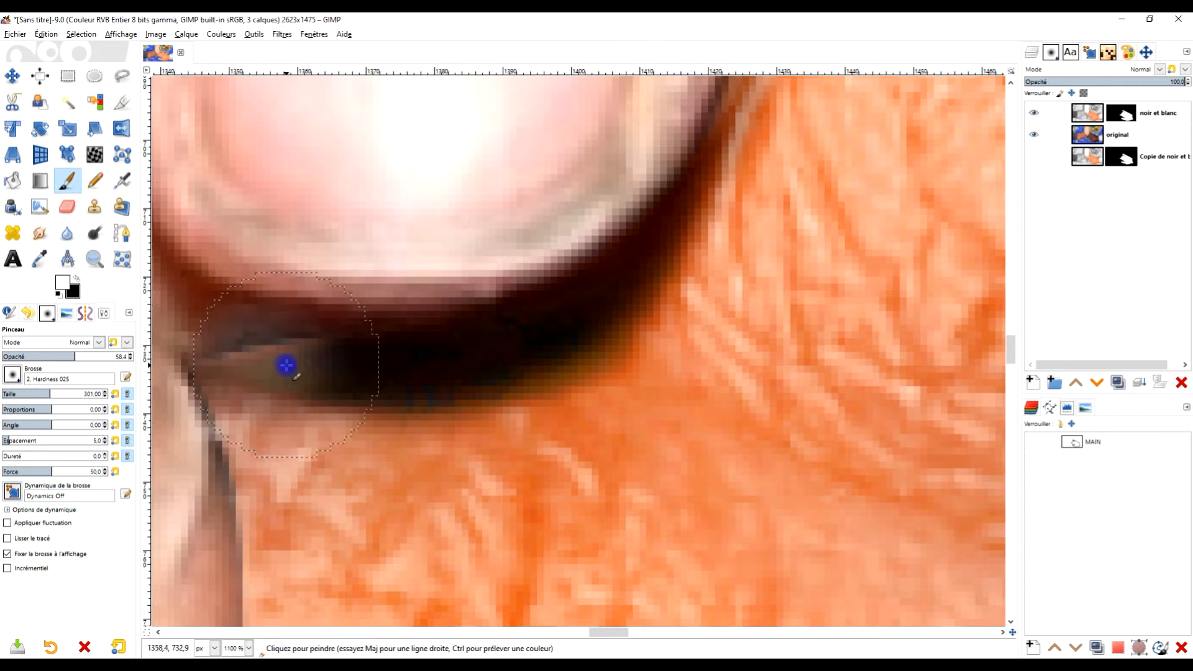
key(ctrl+z)
Set the brush size to 416, undo a trial stroke at 16.3 opacity, and paint white at 4.0 opacity along the shadow under the pale fingertip
click(22, 354)
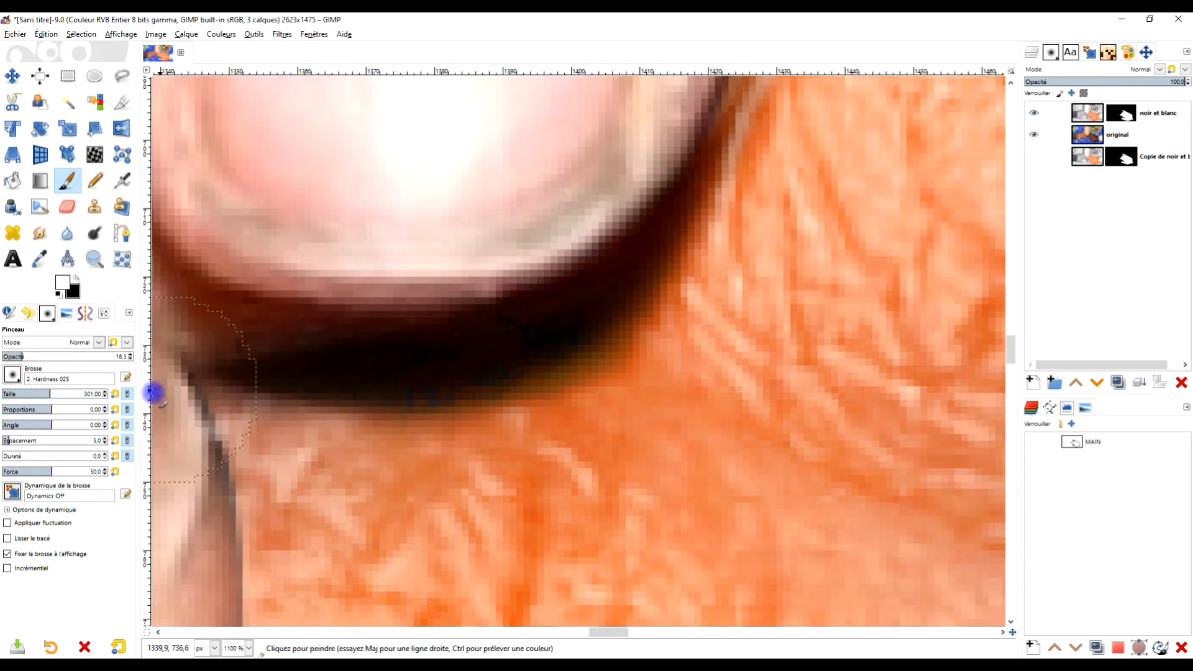
drag(53, 395, 61, 393)
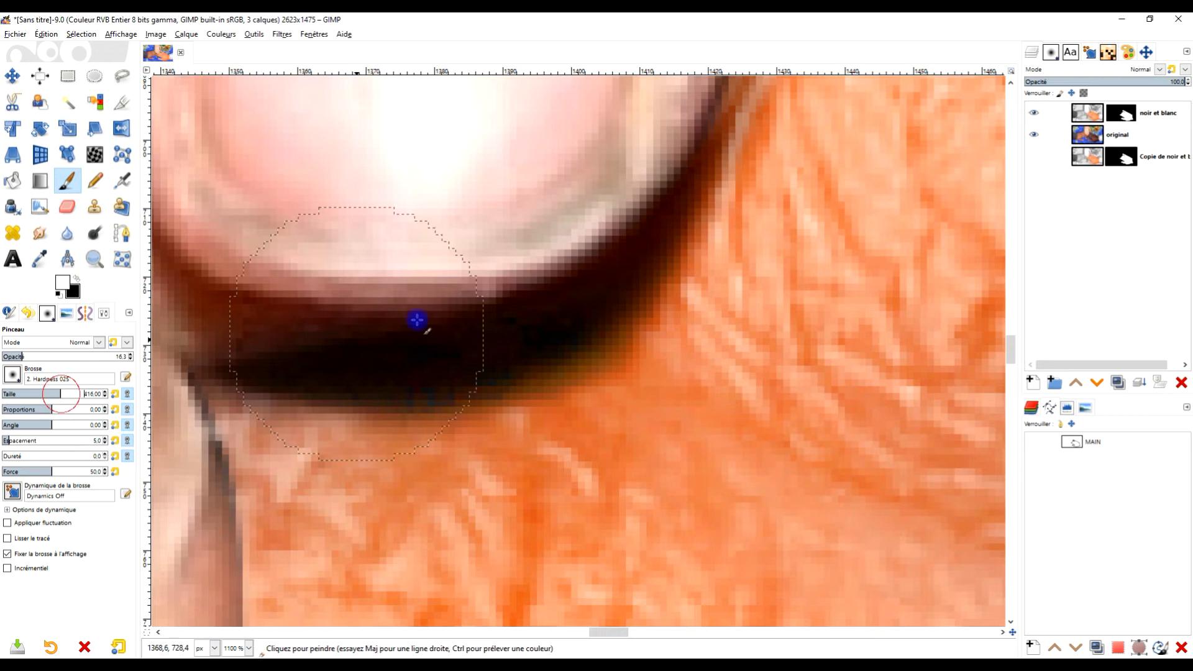
mouse_move(314, 357)
mouse_down()
mouse_move(506, 341)
mouse_move(650, 202)
mouse_move(615, 229)
mouse_up()
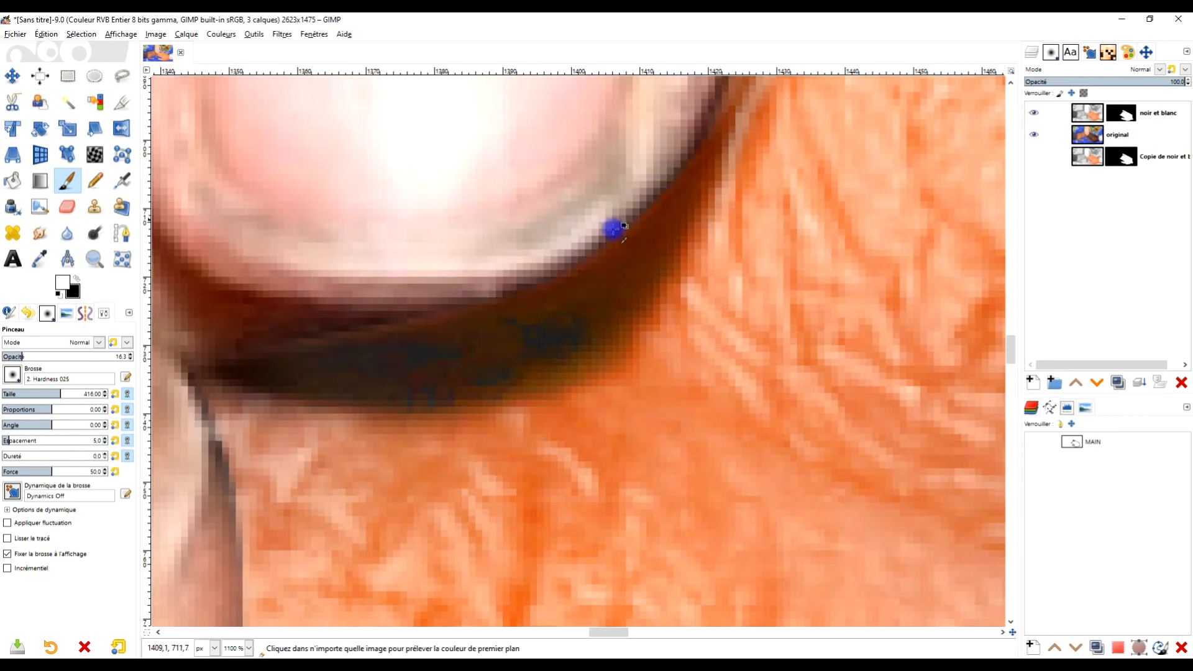
key(ctrl+z)
drag(9, 356, 5, 356)
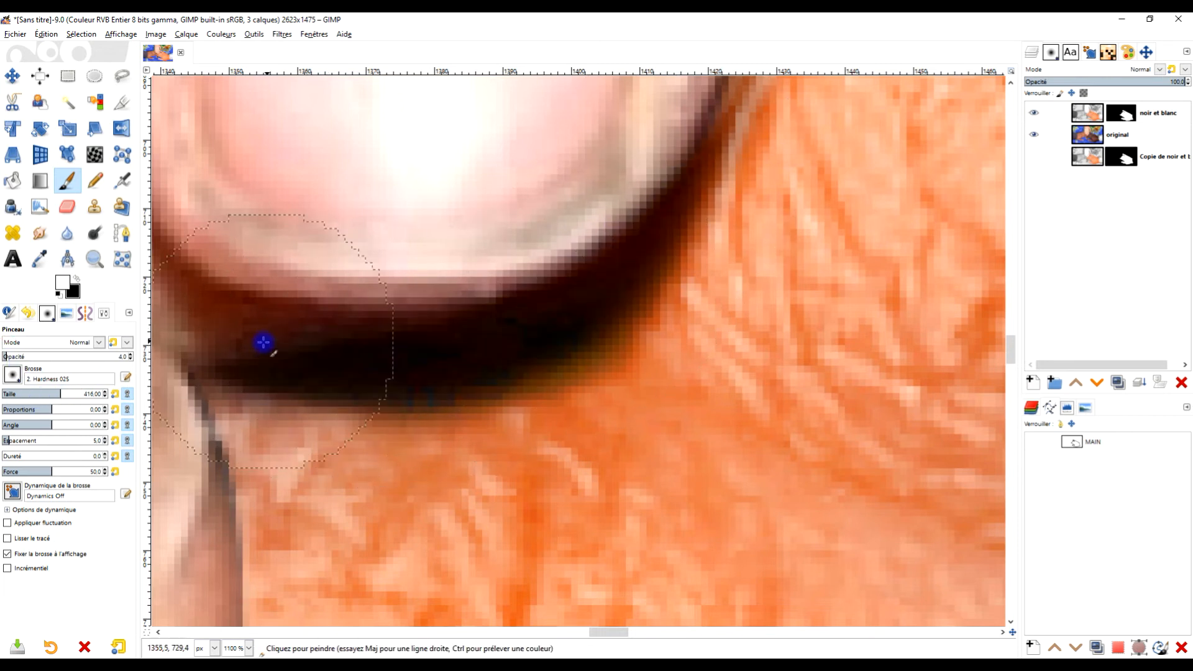
mouse_move(317, 386)
mouse_down()
mouse_move(411, 378)
mouse_move(520, 338)
mouse_move(620, 261)
mouse_move(690, 154)
mouse_up()
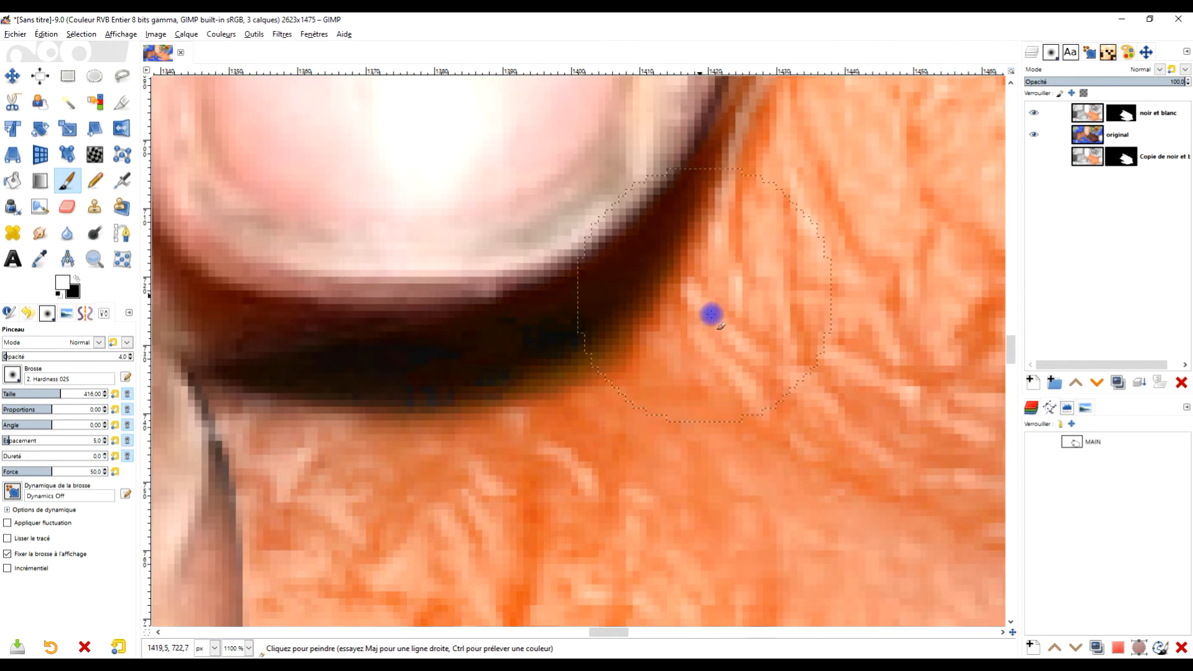
scroll(739, 329, down, 4)
scroll(708, 358, up, 3)
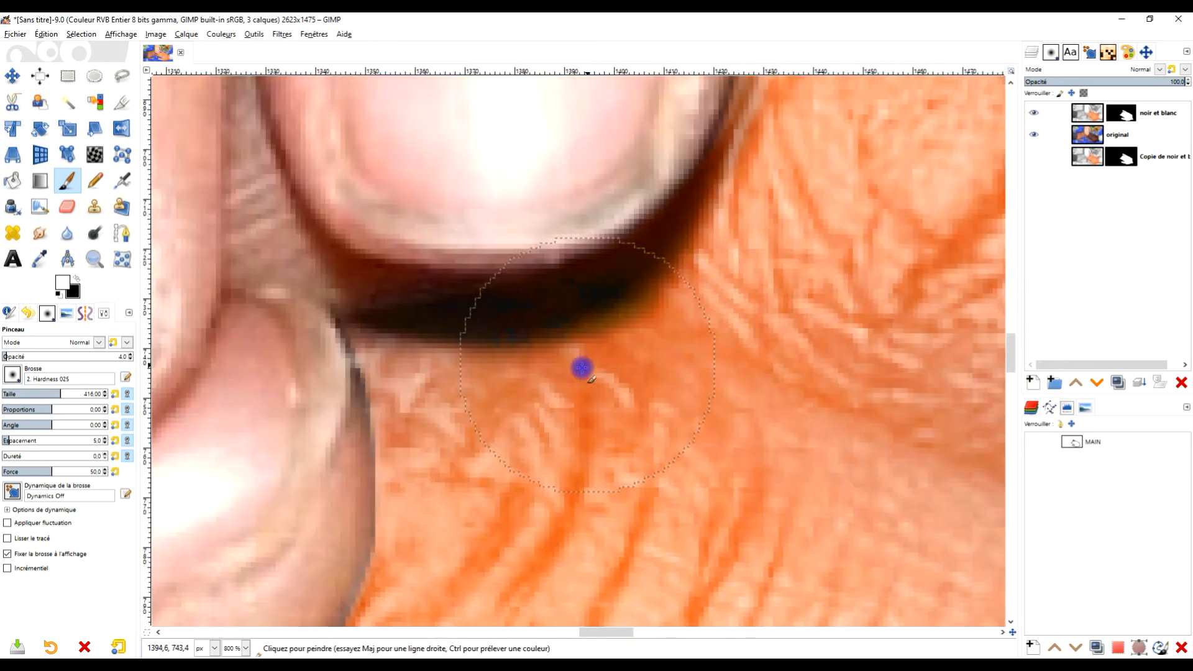
scroll(640, 317, up, 2)
scroll(653, 277, down, 2)
scroll(317, 426, down, 4)
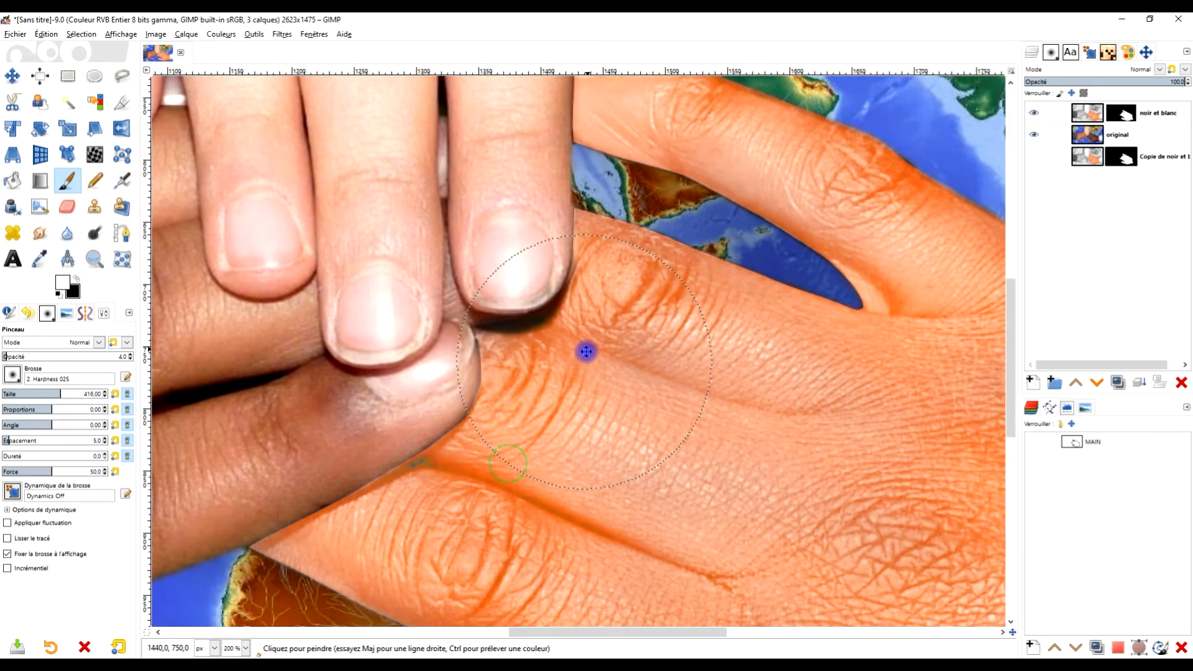
Paint black at size 188 and 24.3 opacity on the noir et blanc mask along the line where the dark finger meets the orange index finger
drag(584, 361, 586, 352)
scroll(454, 453, up, 3)
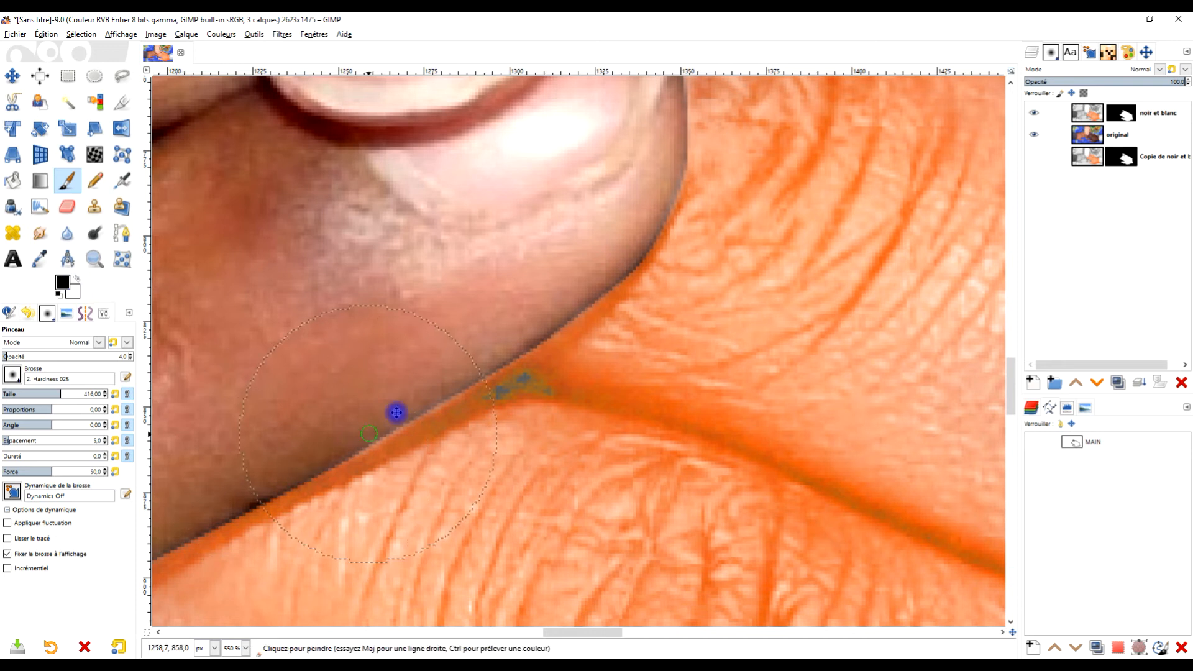
drag(397, 413, 466, 339)
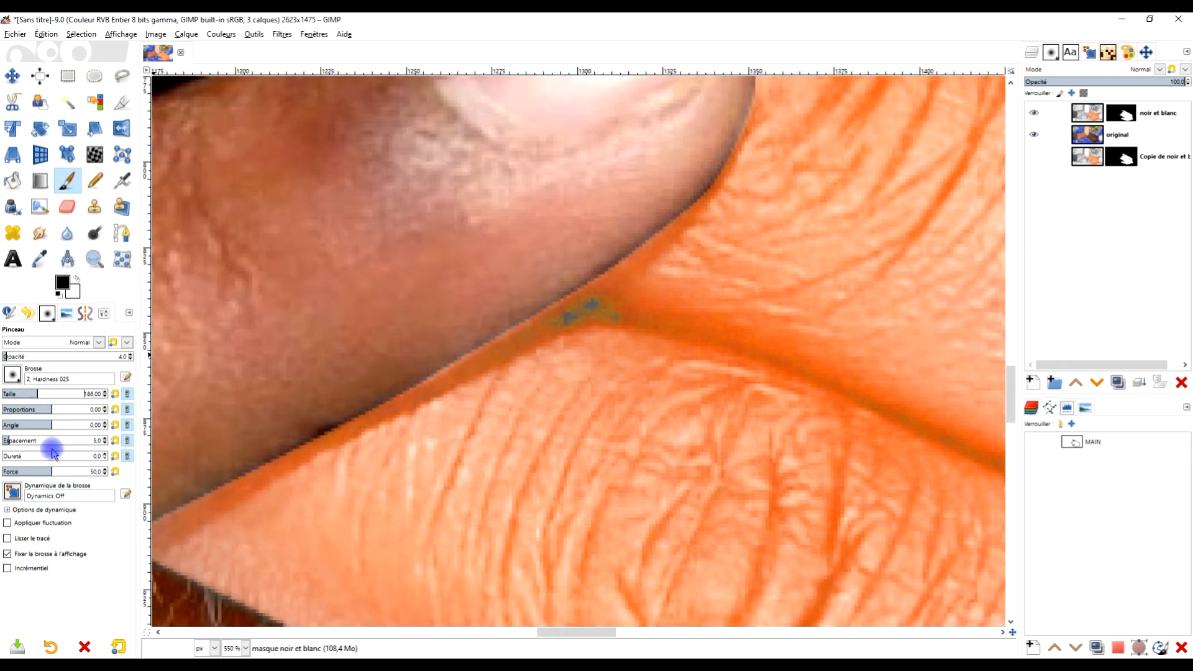
drag(238, 464, 367, 415)
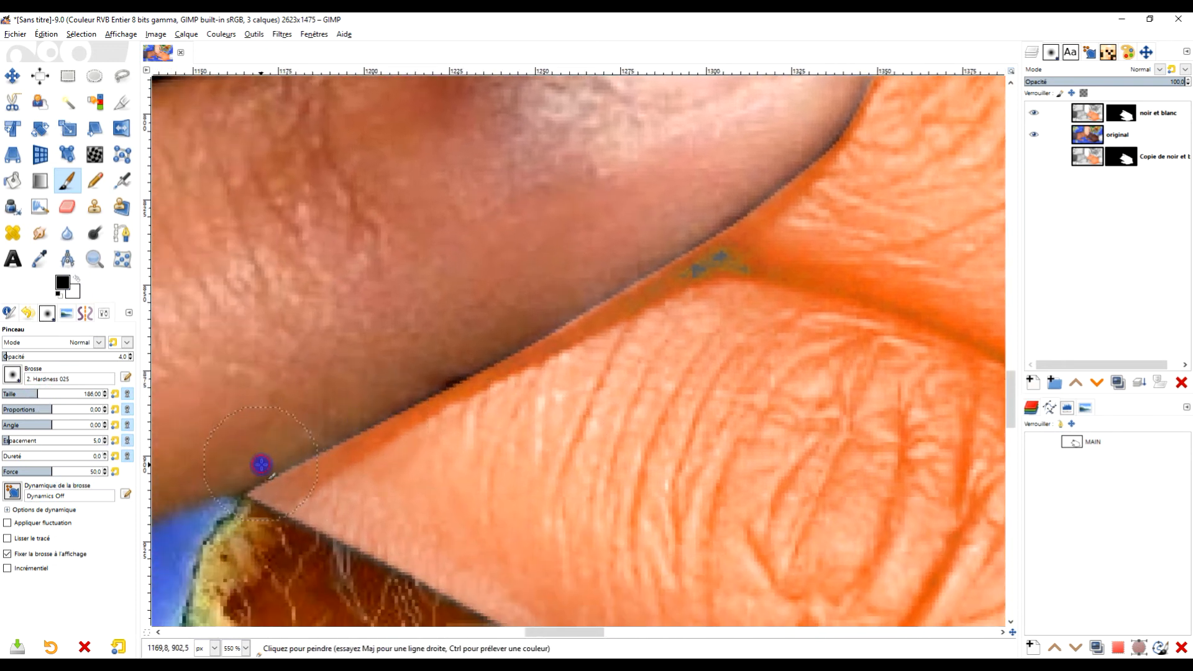
click(1126, 118)
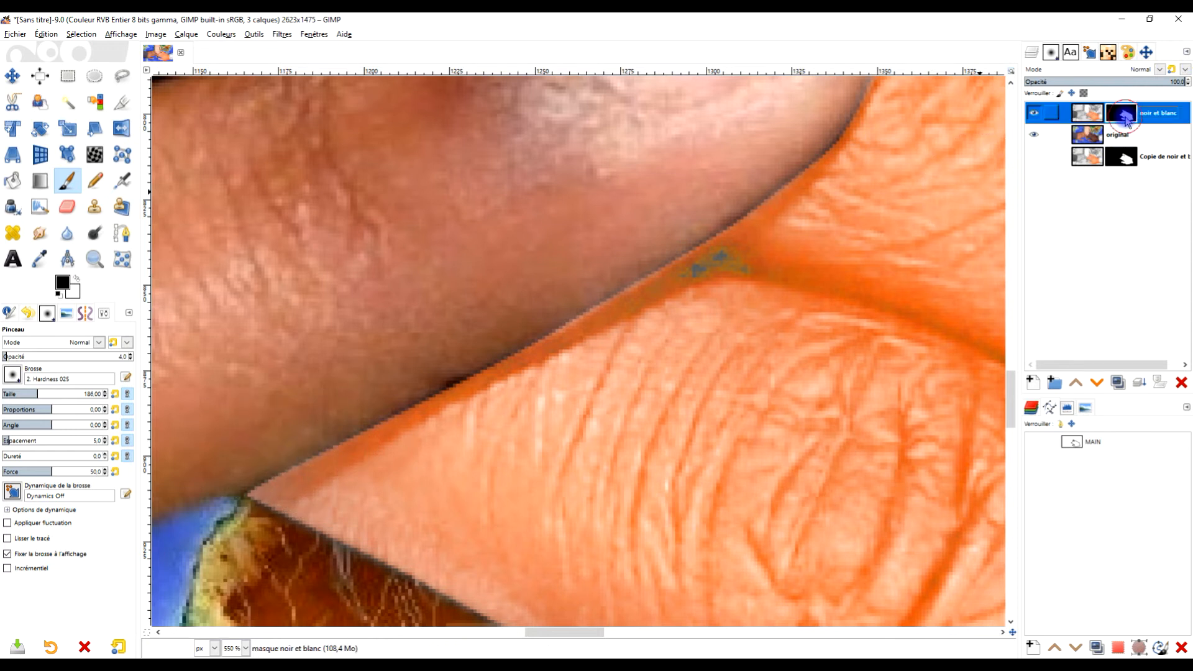
click(33, 357)
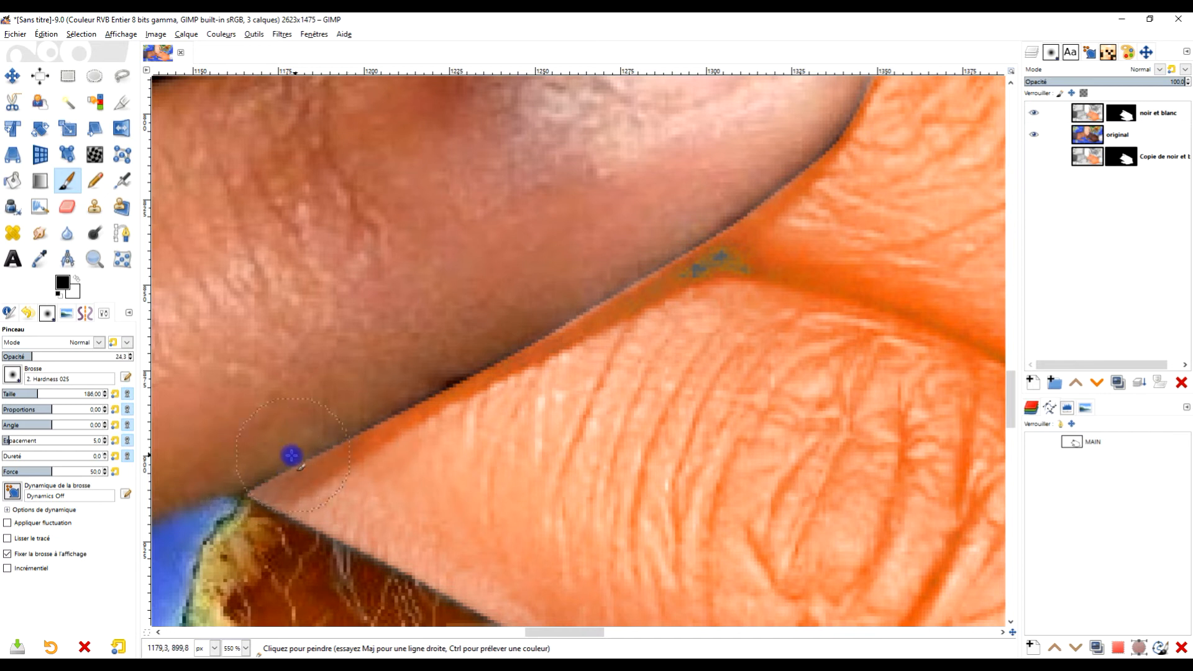
scroll(255, 480, up, 1)
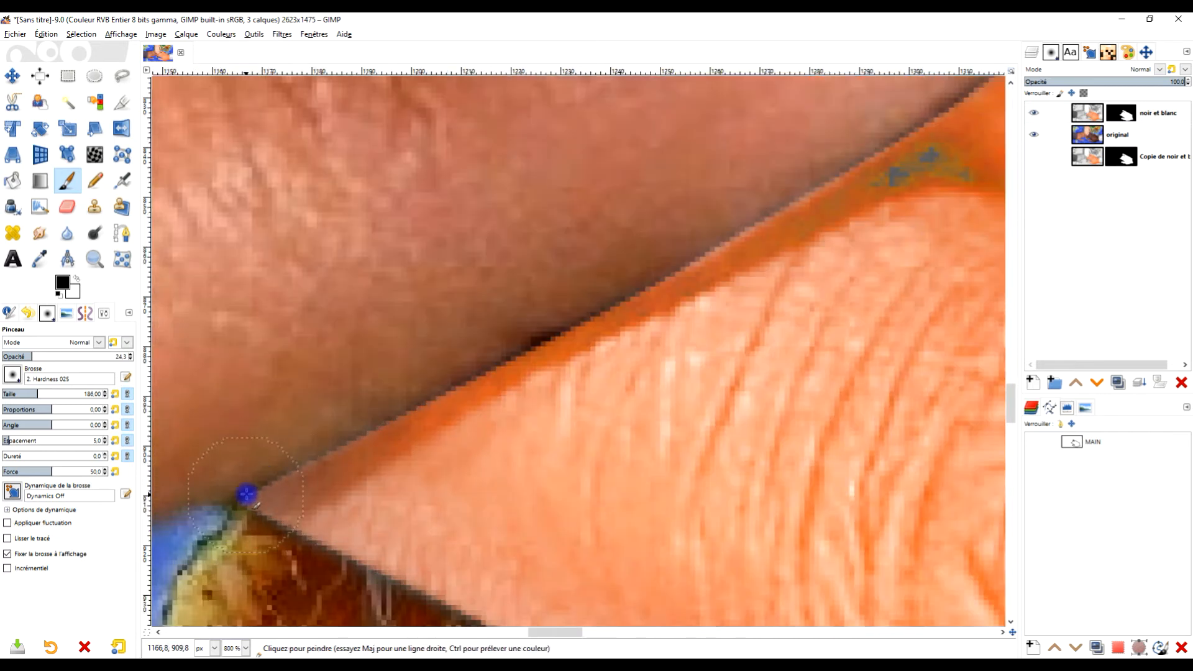
drag(239, 498, 508, 356)
drag(438, 390, 596, 317)
mouse_move(635, 310)
mouse_down()
mouse_move(628, 338)
mouse_move(505, 395)
mouse_up()
mouse_move(439, 419)
mouse_down()
mouse_move(609, 323)
mouse_move(612, 332)
mouse_move(566, 341)
mouse_move(820, 226)
mouse_move(594, 339)
mouse_up()
drag(528, 383, 608, 311)
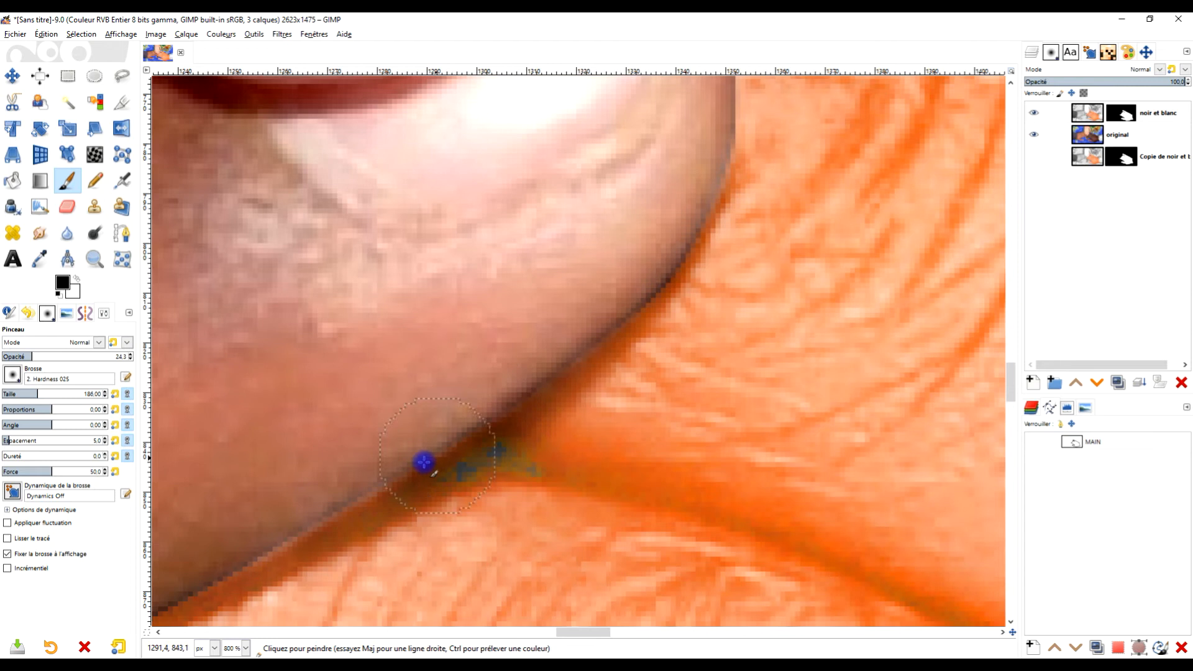
Darken the contact line further with black on the mask, from mid-finger back towards the orange fingertip beside the map
drag(376, 523, 602, 331)
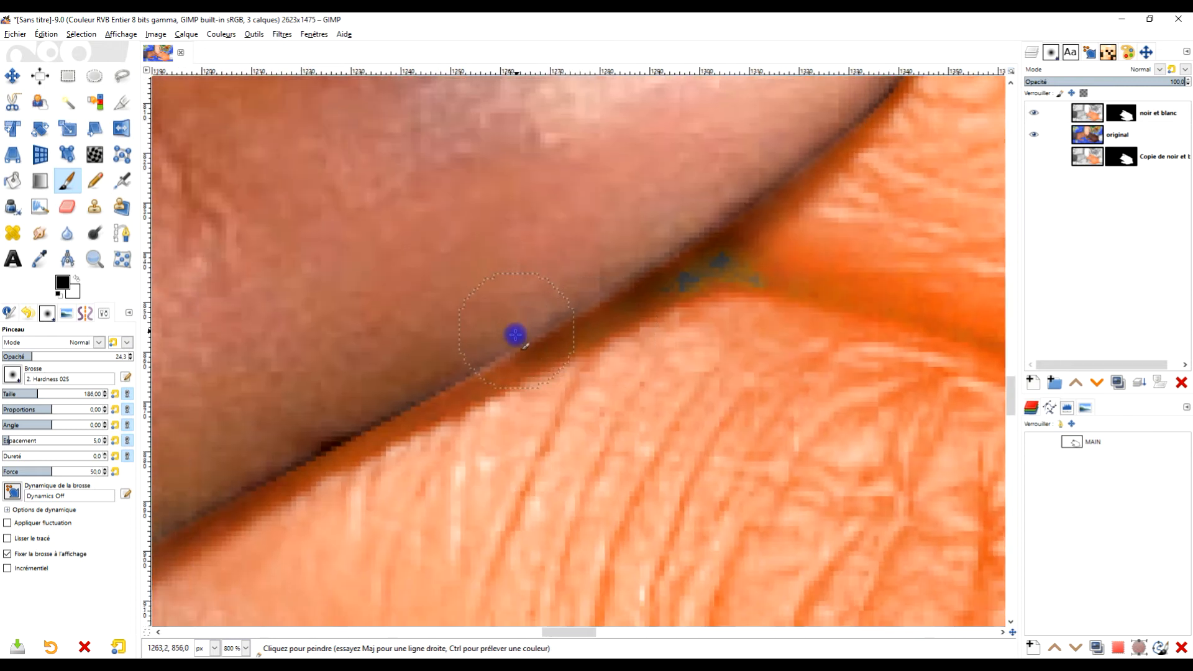
mouse_move(519, 329)
mouse_down()
mouse_move(456, 379)
mouse_move(510, 345)
mouse_move(413, 382)
mouse_move(453, 377)
mouse_move(280, 461)
mouse_up()
drag(343, 436, 289, 470)
mouse_move(289, 471)
mouse_down()
mouse_move(352, 469)
mouse_move(572, 348)
mouse_up()
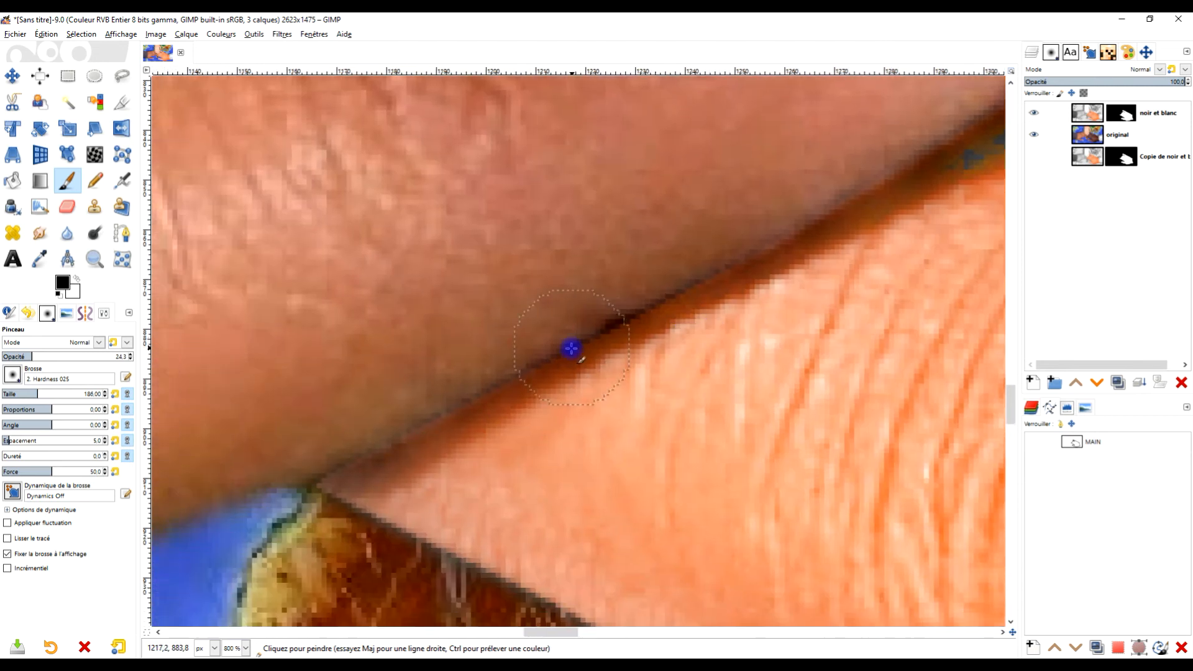
drag(427, 429, 429, 421)
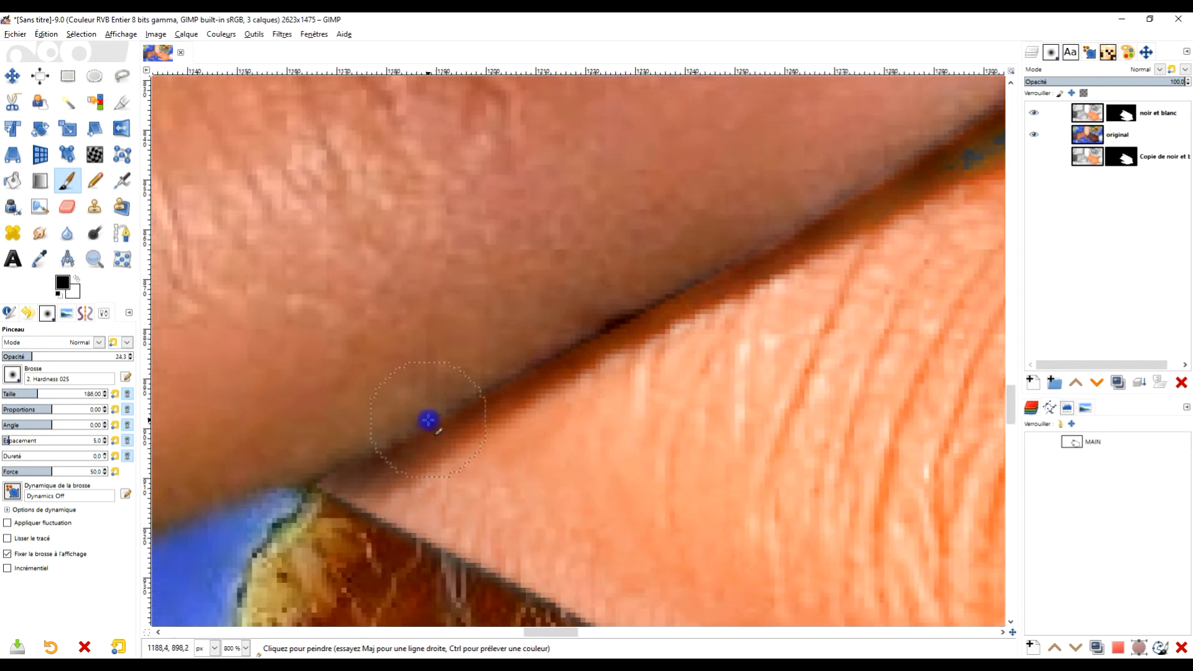
scroll(673, 408, down, 6)
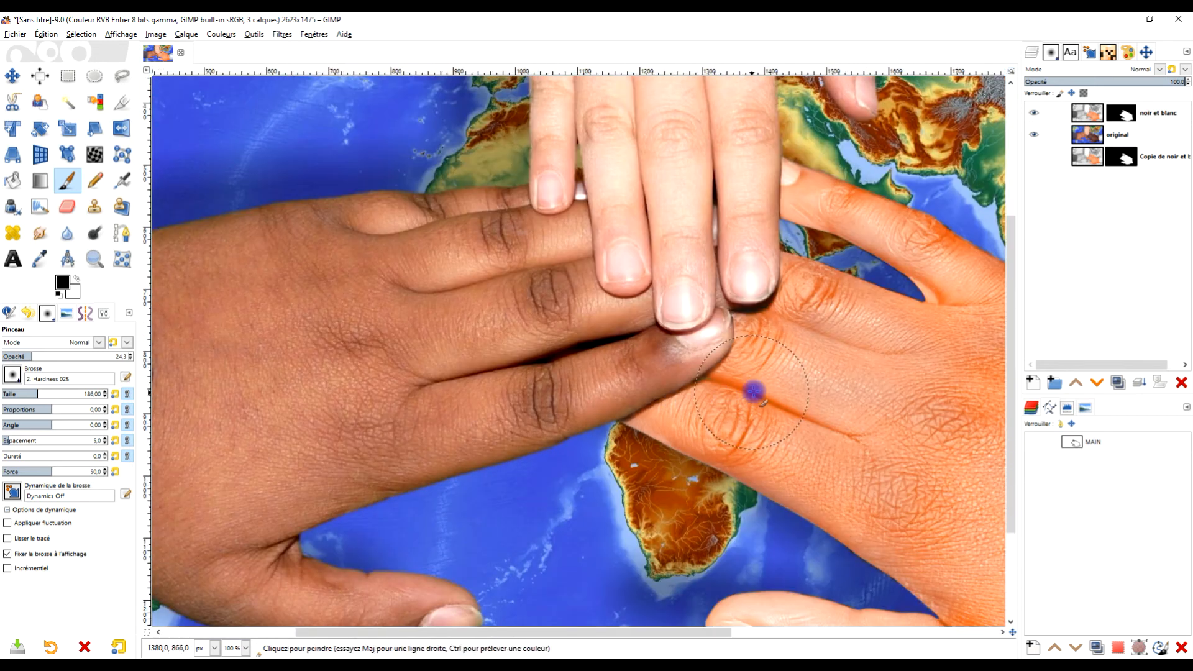
Paint black at 24.3 opacity on the mask along the edge of the pale finger where it overlaps the orange fingertip and nail
scroll(673, 287, up, 4)
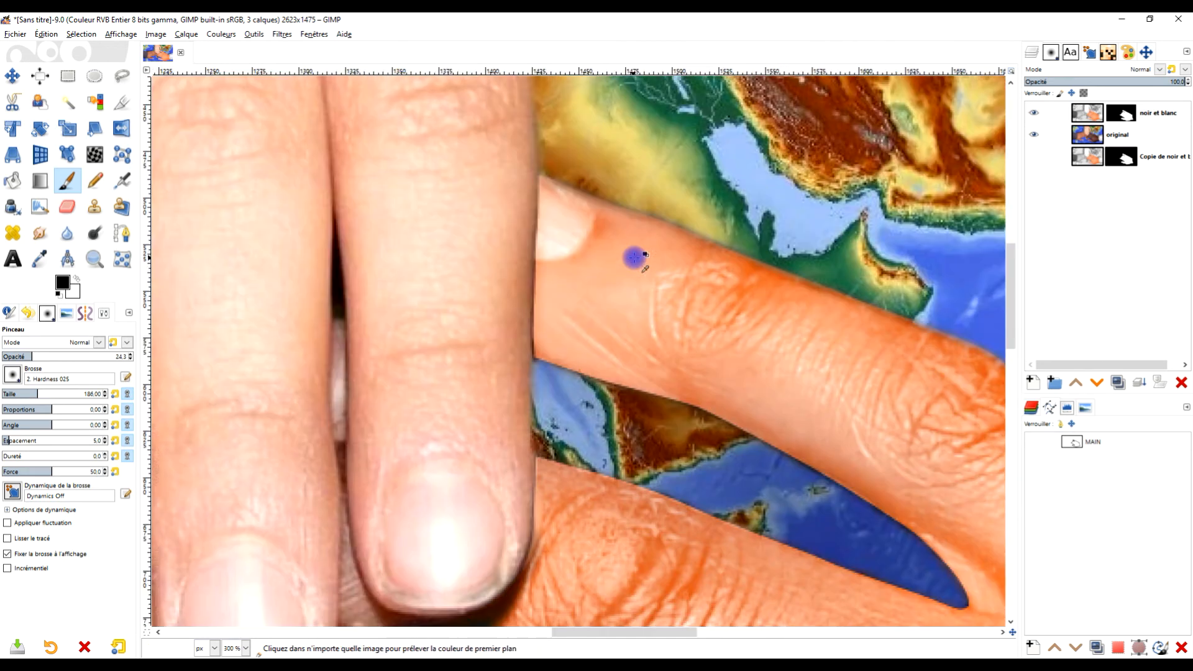
scroll(622, 260, up, 2)
drag(454, 375, 466, 243)
scroll(613, 293, up, 3)
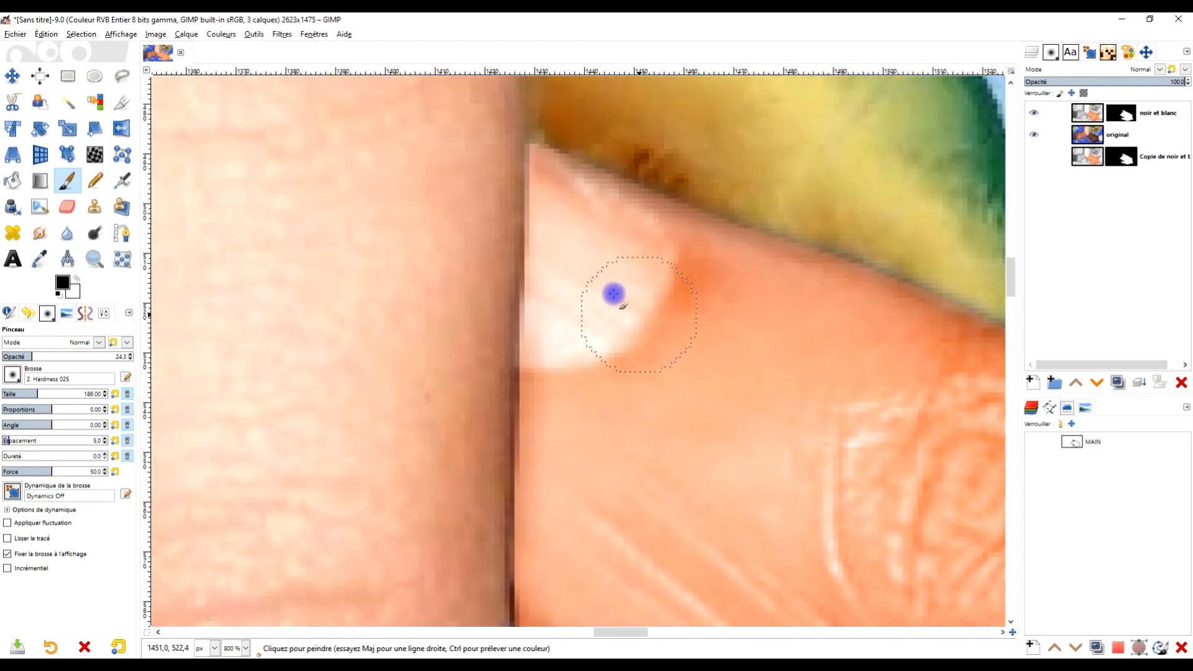
drag(520, 172, 483, 571)
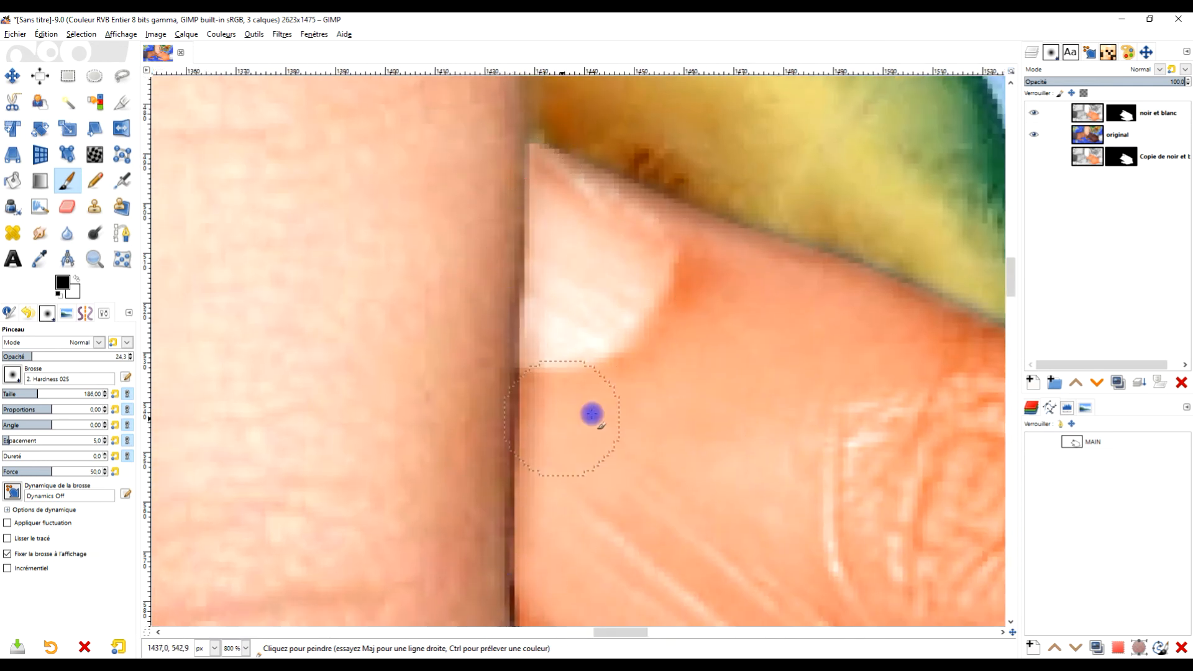
Paint black at 14.4 opacity on the mask along the crease between the orange hand's two lowest fingers
scroll(591, 413, down, 9)
ctrl+scroll(665, 426, down, 8)
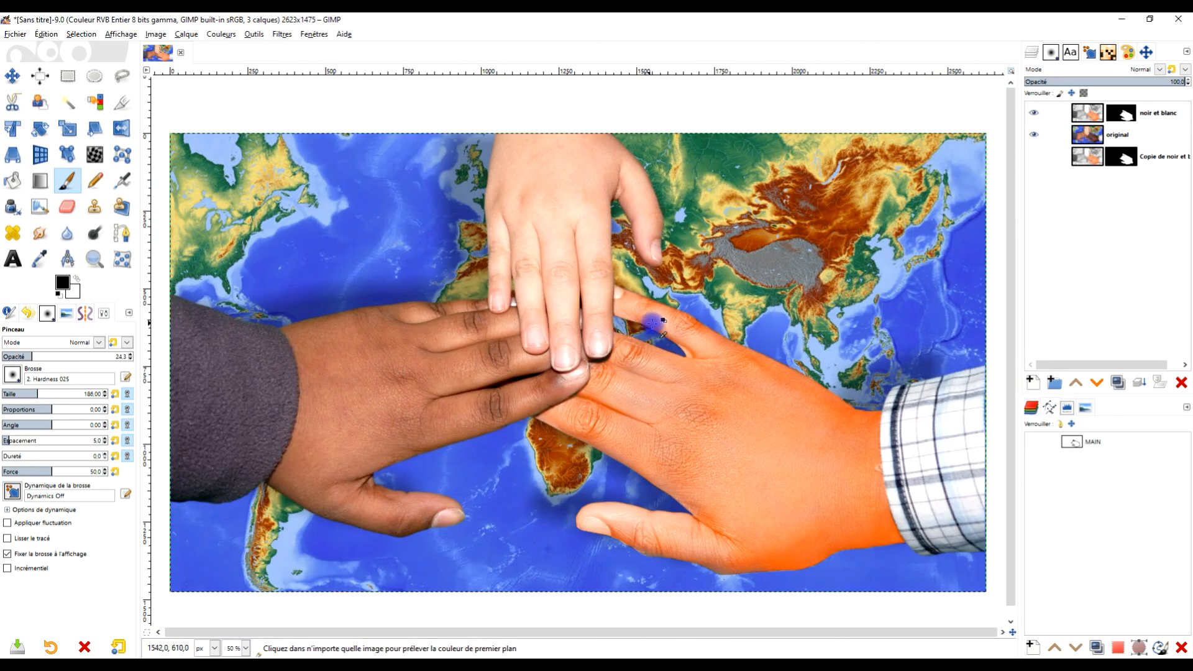
ctrl+scroll(650, 321, up, 3)
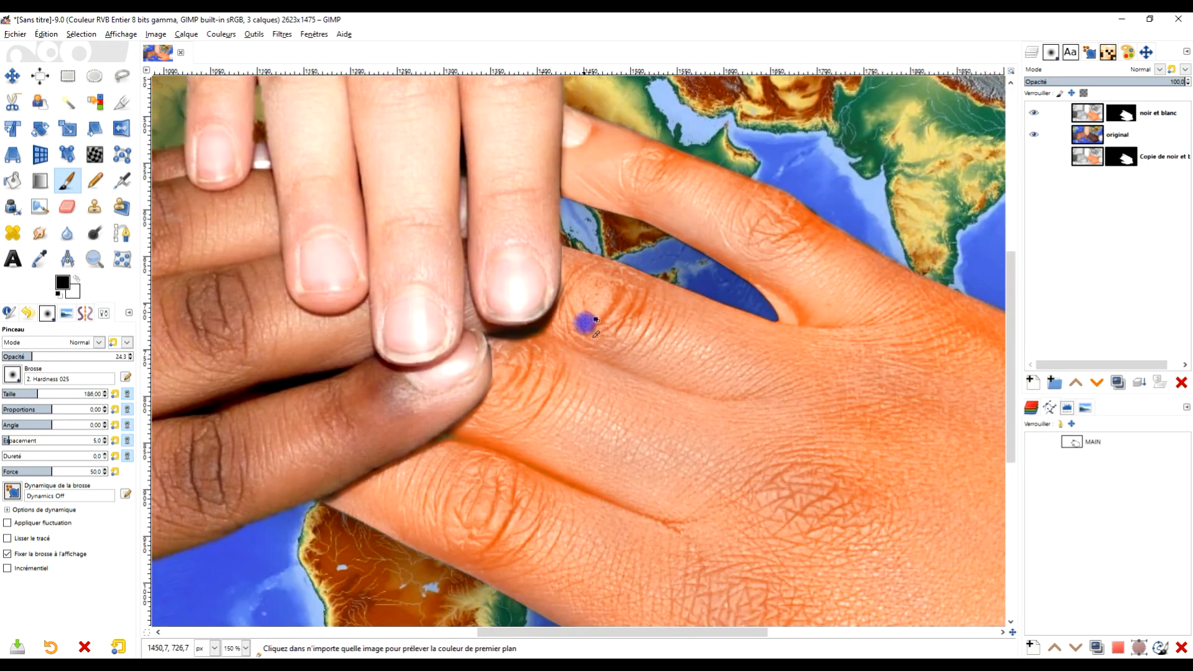
ctrl+scroll(585, 323, up, 2)
click(20, 356)
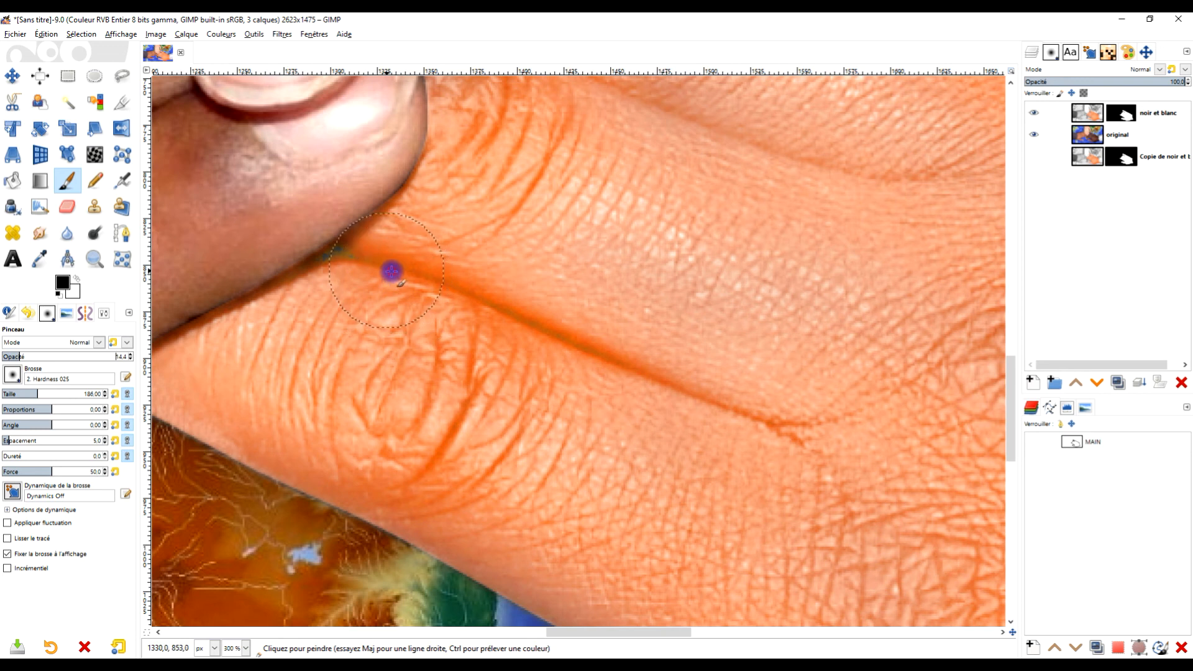
mouse_move(392, 272)
mouse_down()
mouse_move(556, 306)
mouse_move(741, 401)
mouse_up()
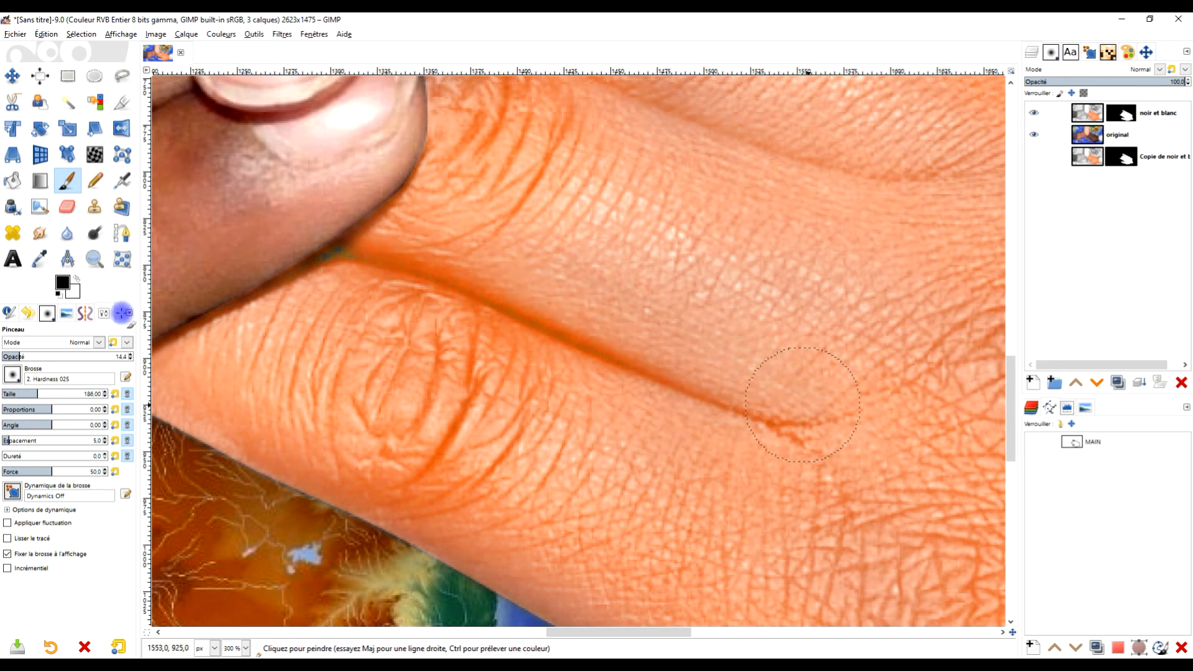
Paint black at 22.8 opacity on the noir et blanc mask along the crease between the orange hand's two lowest fingers
click(31, 356)
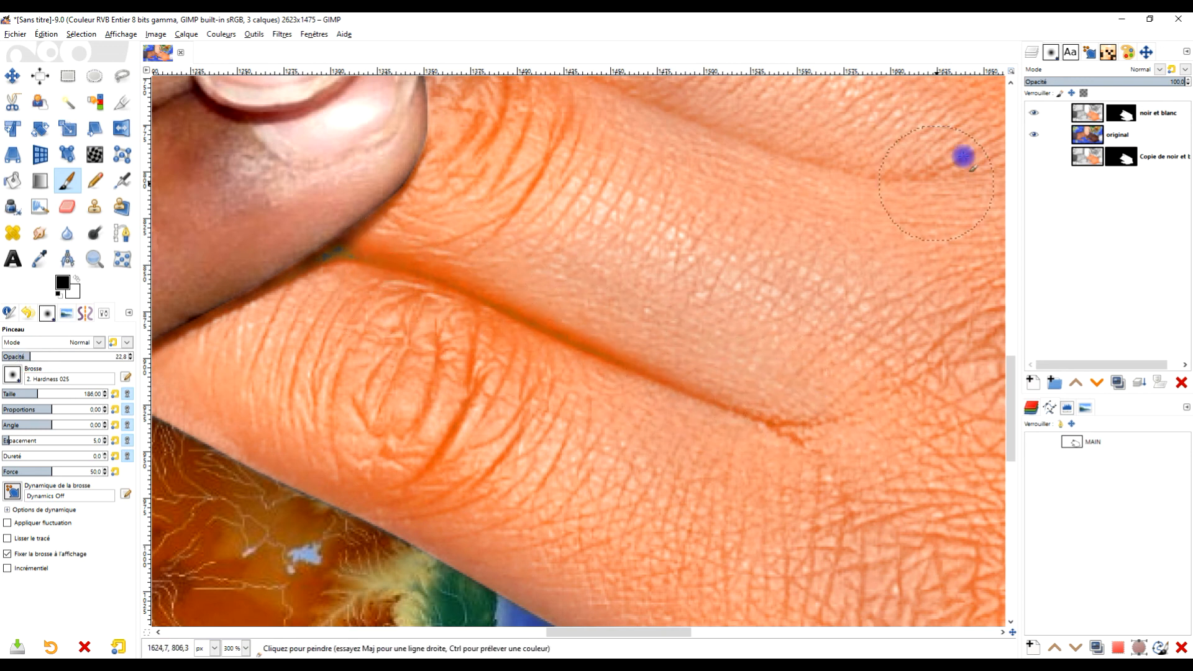
click(1145, 113)
mouse_move(418, 280)
mouse_down()
mouse_move(532, 309)
mouse_move(807, 422)
mouse_up()
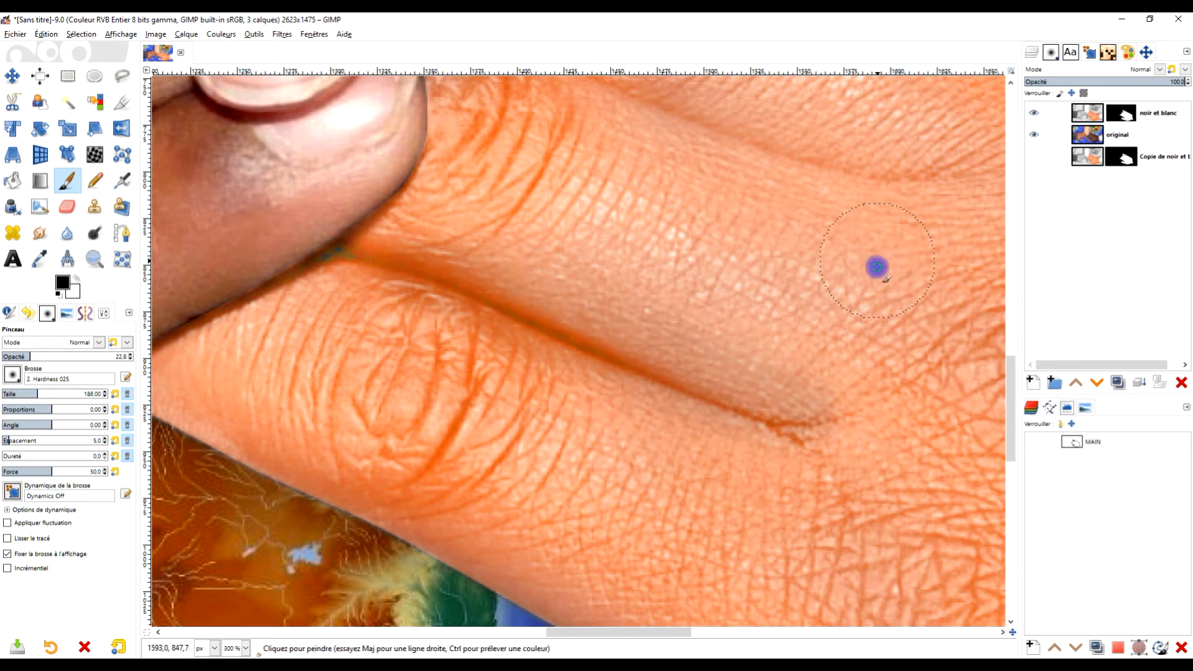
Shade the crease between the orange hand's two middle fingers with black on the mask at 22.8 opacity
drag(876, 266, 785, 470)
drag(459, 263, 828, 379)
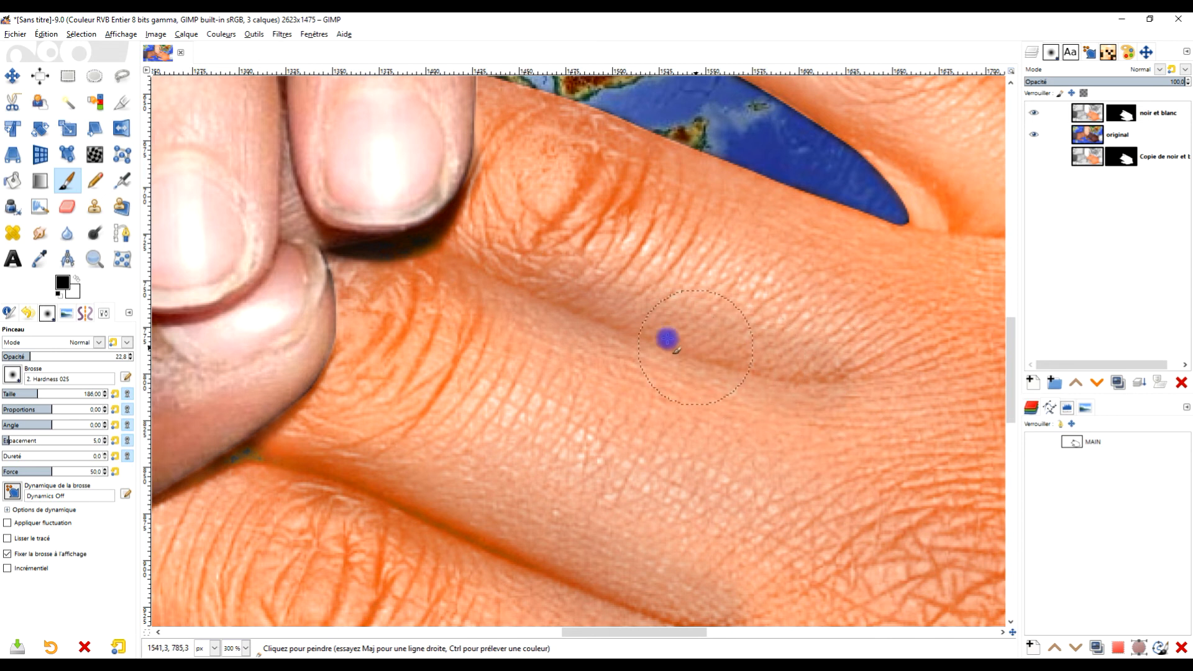
scroll(776, 336, down, 2)
drag(866, 336, 740, 472)
scroll(694, 386, up, 1)
mouse_move(481, 291)
mouse_down()
mouse_move(628, 347)
mouse_move(658, 372)
mouse_up()
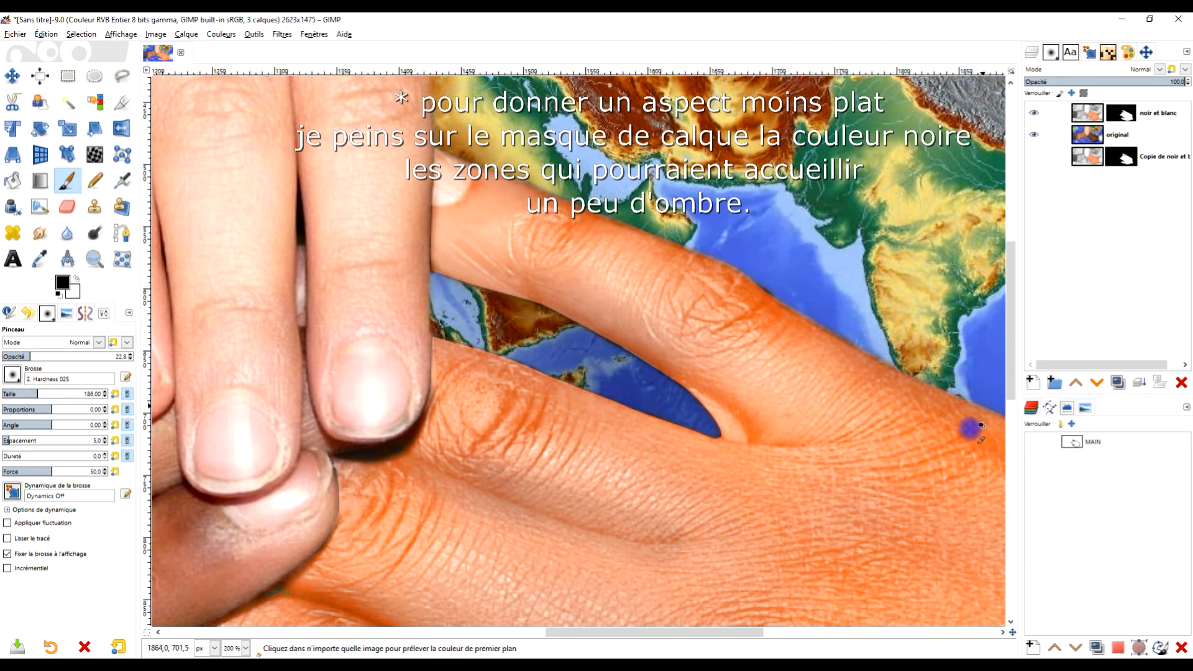
Paint black at 22.8 opacity on the mask along the underside of the orange thumb to add shadow
scroll(812, 354, down, 3)
scroll(706, 338, up, 2)
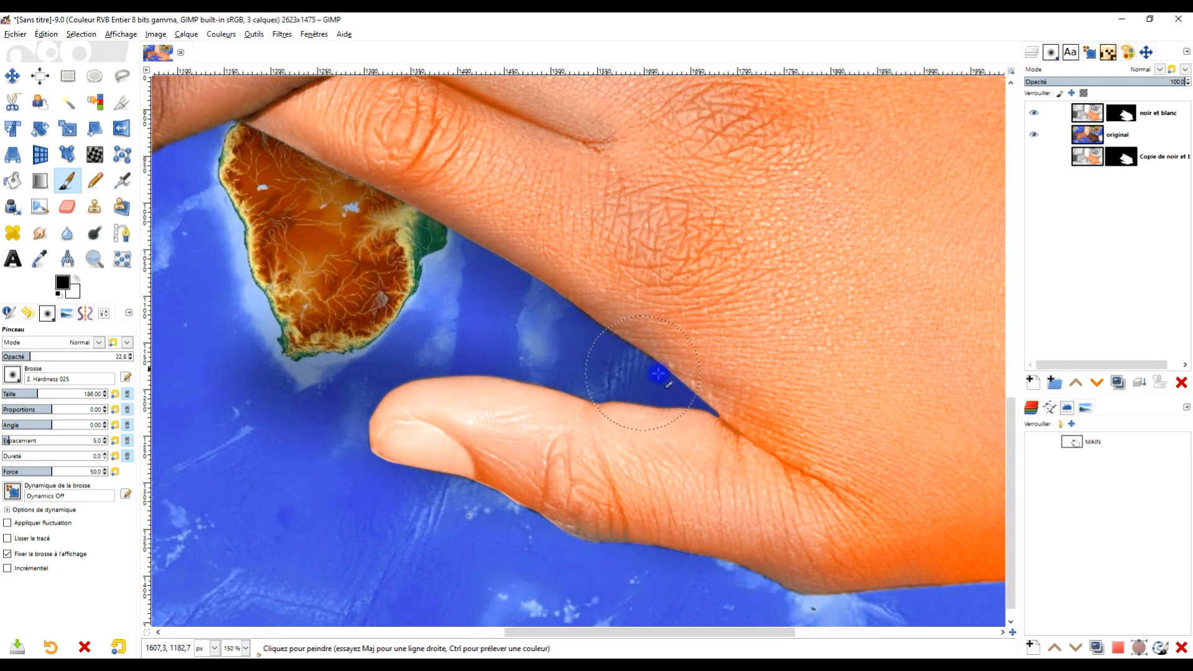
drag(780, 421, 525, 261)
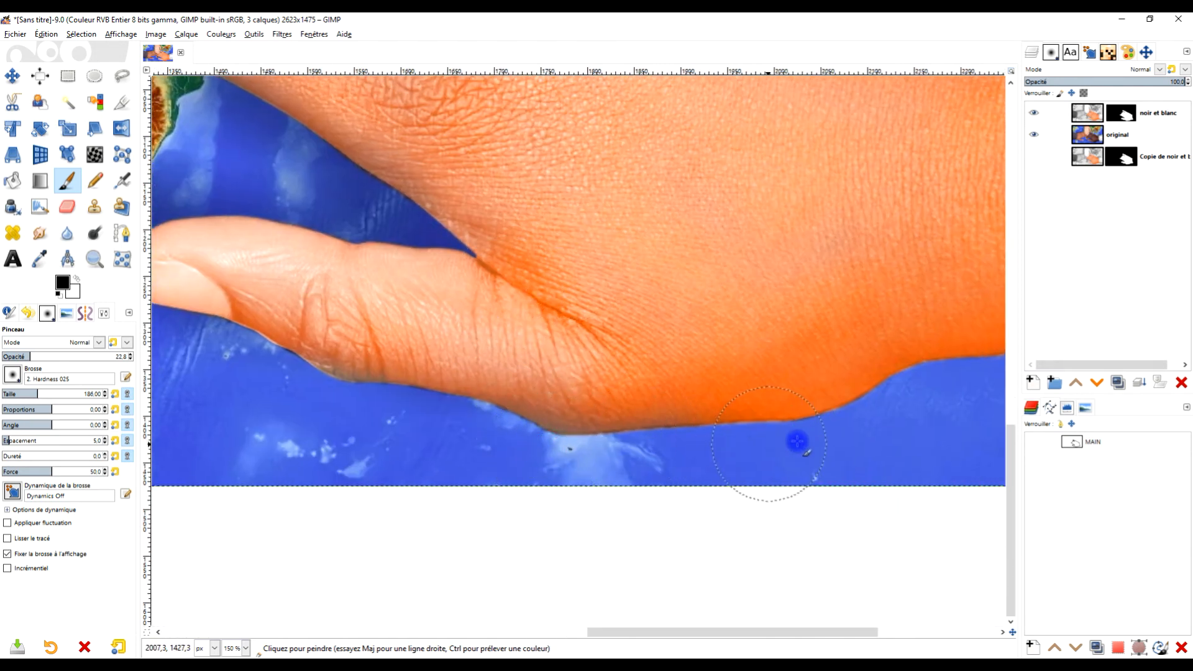
drag(897, 407, 679, 464)
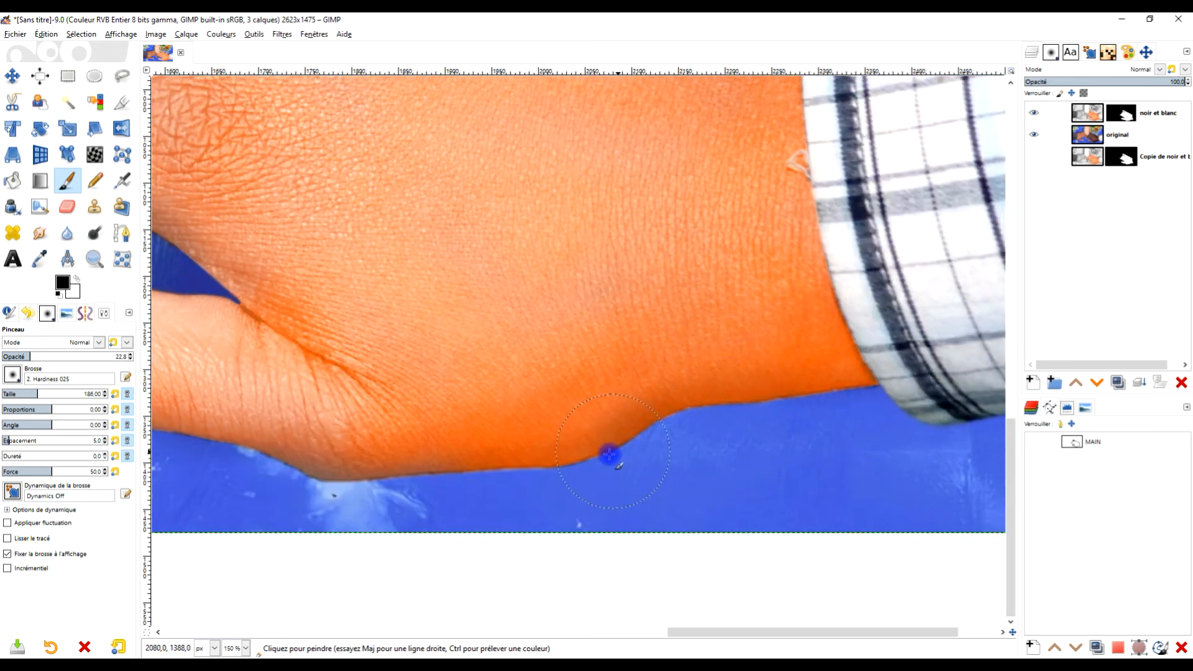
drag(366, 388, 776, 397)
mouse_move(602, 462)
mouse_down()
mouse_move(455, 445)
mouse_move(386, 404)
mouse_move(285, 373)
mouse_up()
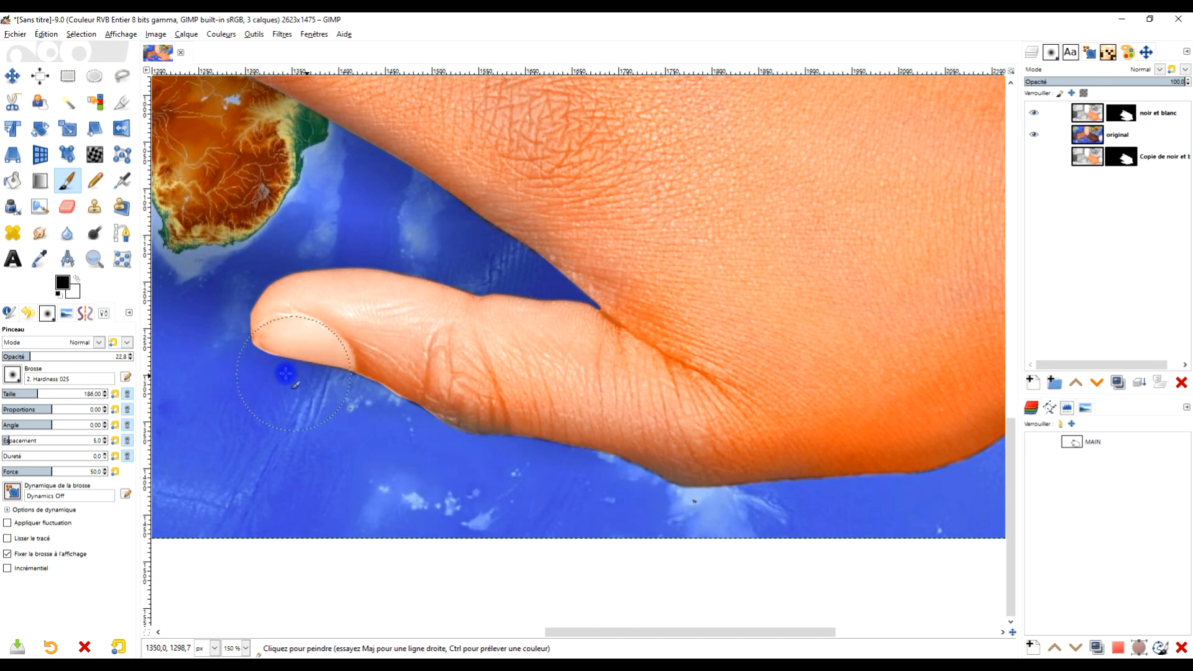
Paint black at 100 opacity on the mask along the thumb's lower edge to remove the light fringe against the sea
scroll(441, 400, up, 5)
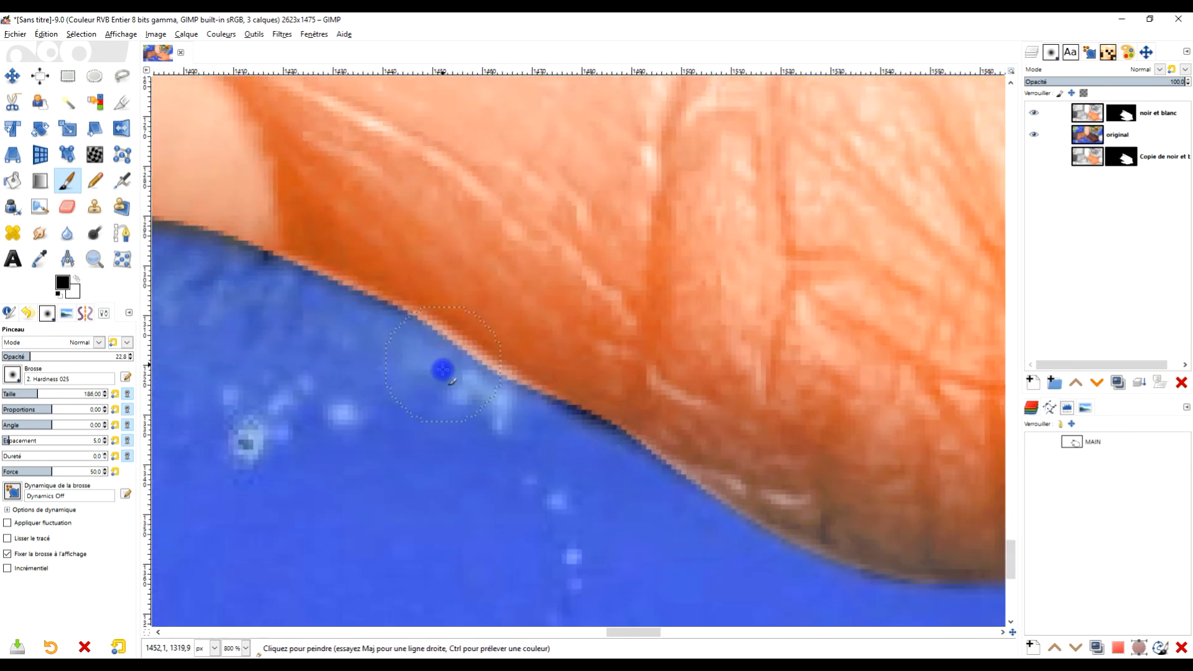
drag(60, 356, 132, 355)
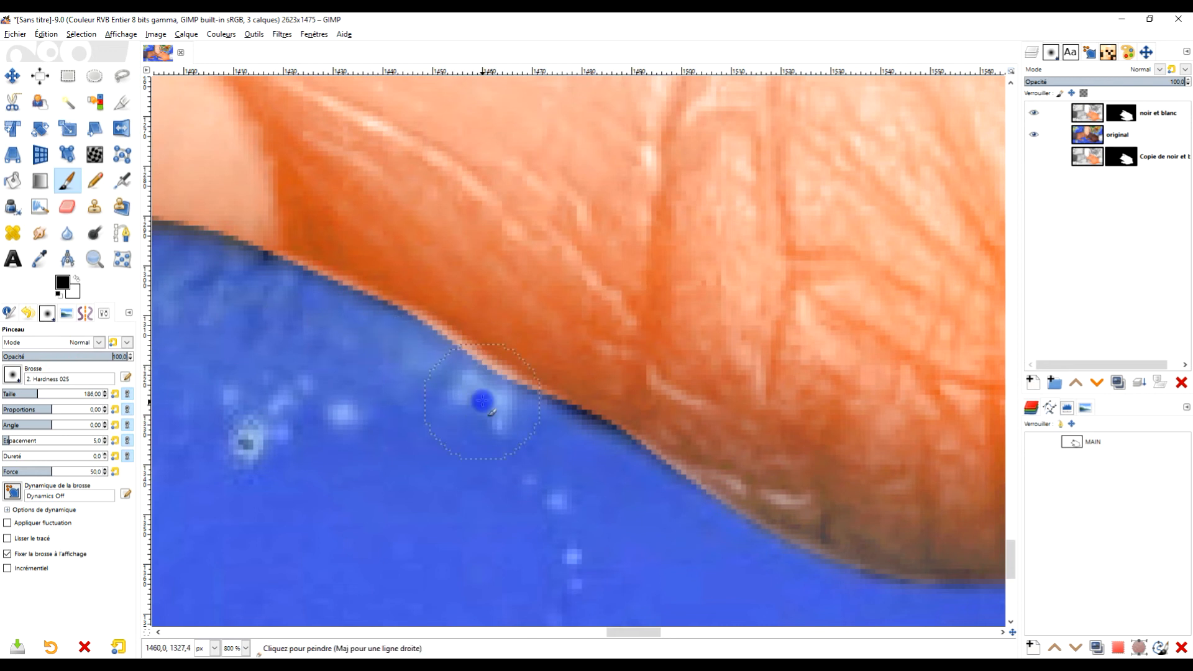
scroll(491, 404, up, 1)
drag(524, 405, 587, 439)
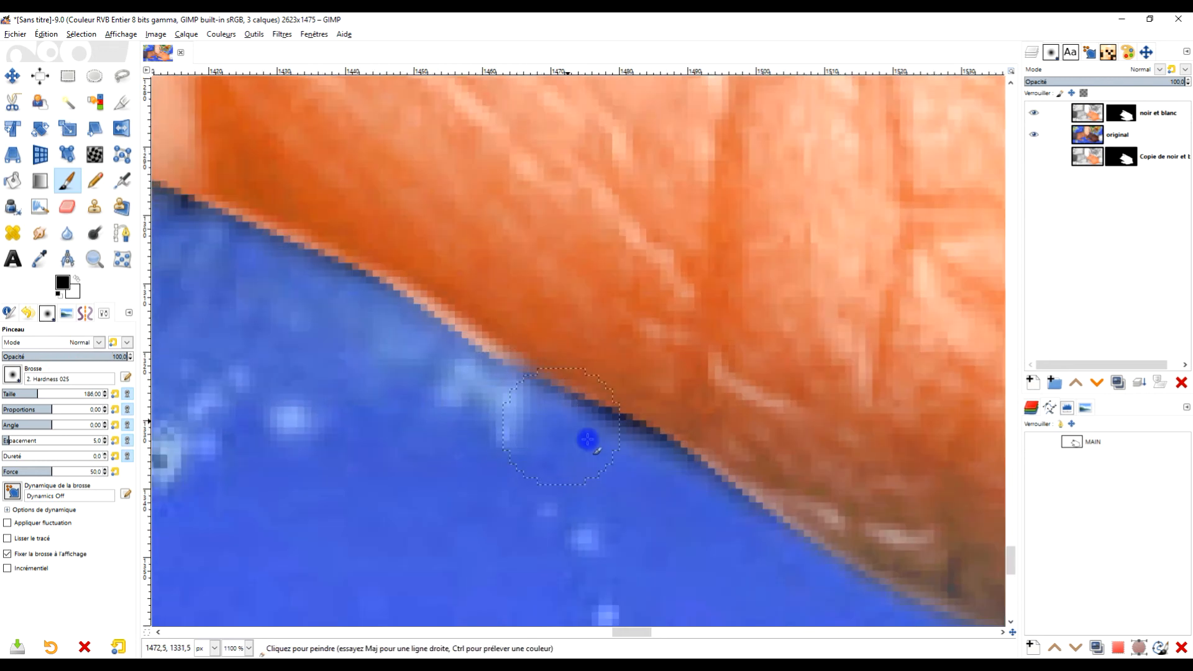
mouse_move(441, 370)
mouse_down()
mouse_move(449, 359)
mouse_move(378, 314)
mouse_move(199, 244)
mouse_up()
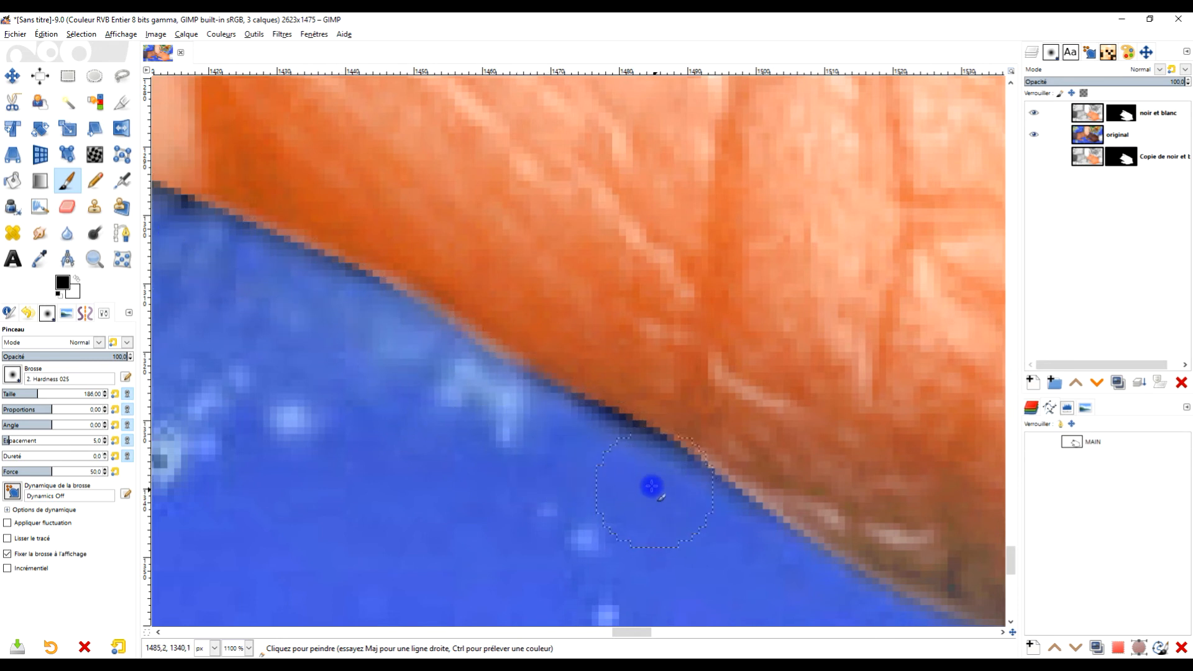
mouse_move(605, 440)
mouse_down()
mouse_move(690, 490)
mouse_move(786, 578)
mouse_move(760, 554)
mouse_move(894, 627)
mouse_up()
scroll(789, 577, down, 4)
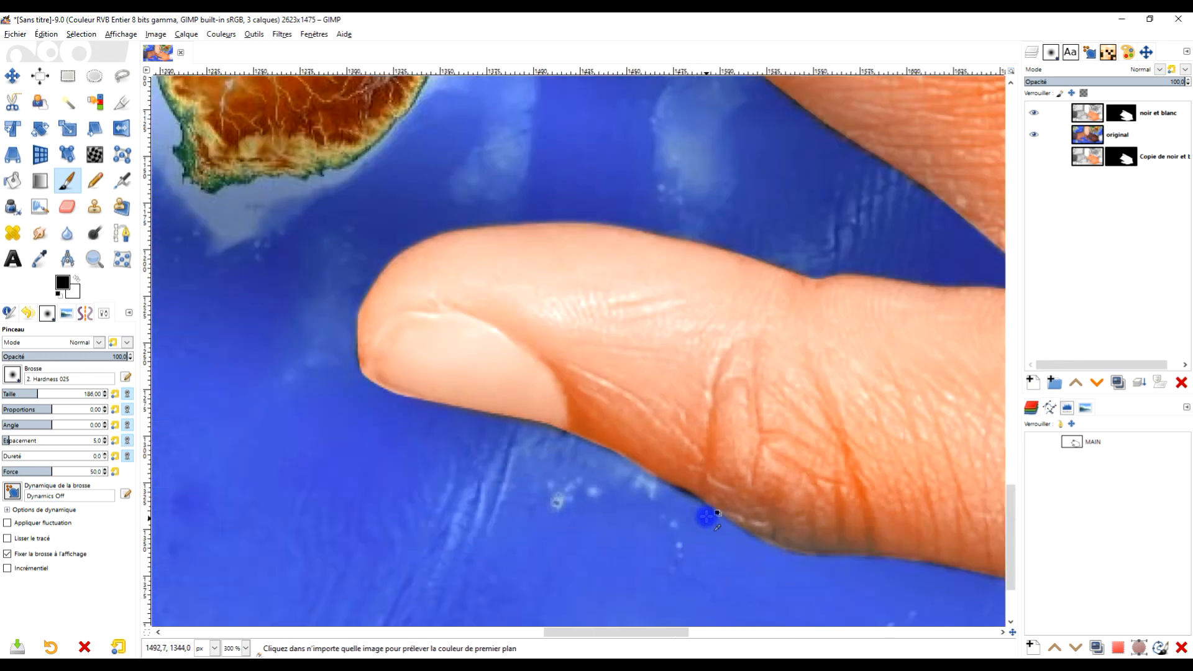
Touch up the thumb's lower edge on the mask with white at 100 opacity, and repaint the pale spill beside it in black
scroll(724, 496, up, 5)
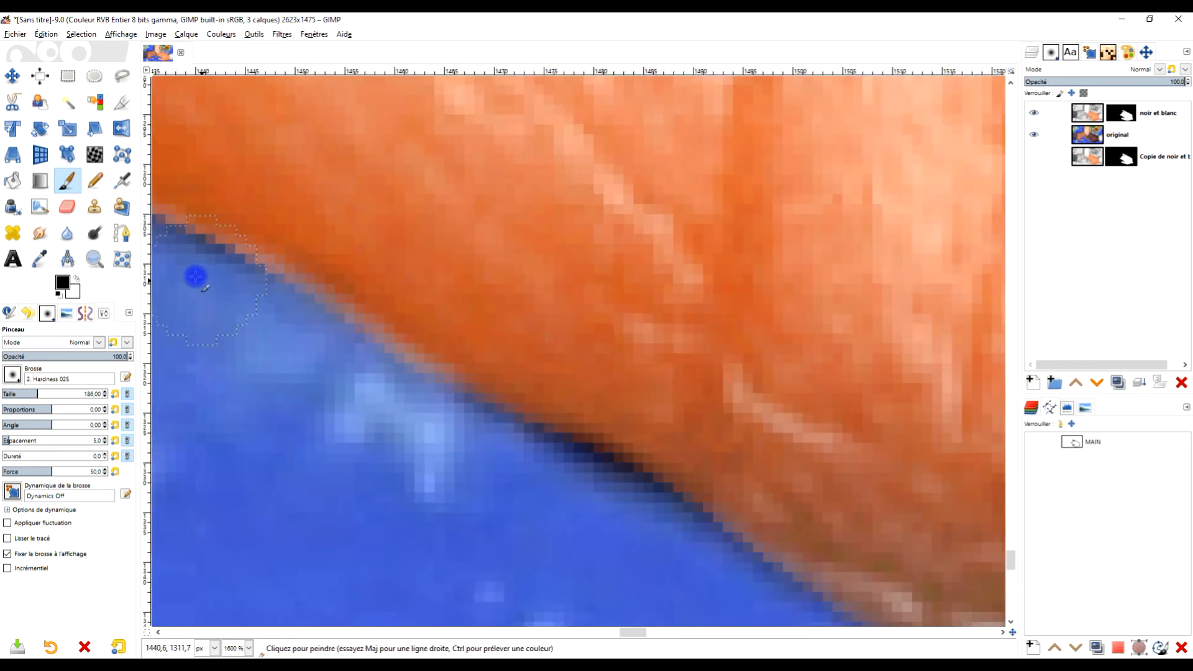
click(77, 279)
mouse_move(600, 400)
mouse_down()
mouse_move(647, 434)
mouse_move(582, 414)
mouse_move(695, 486)
mouse_move(517, 384)
mouse_move(474, 340)
mouse_move(658, 434)
mouse_move(781, 550)
mouse_up()
drag(823, 493, 580, 292)
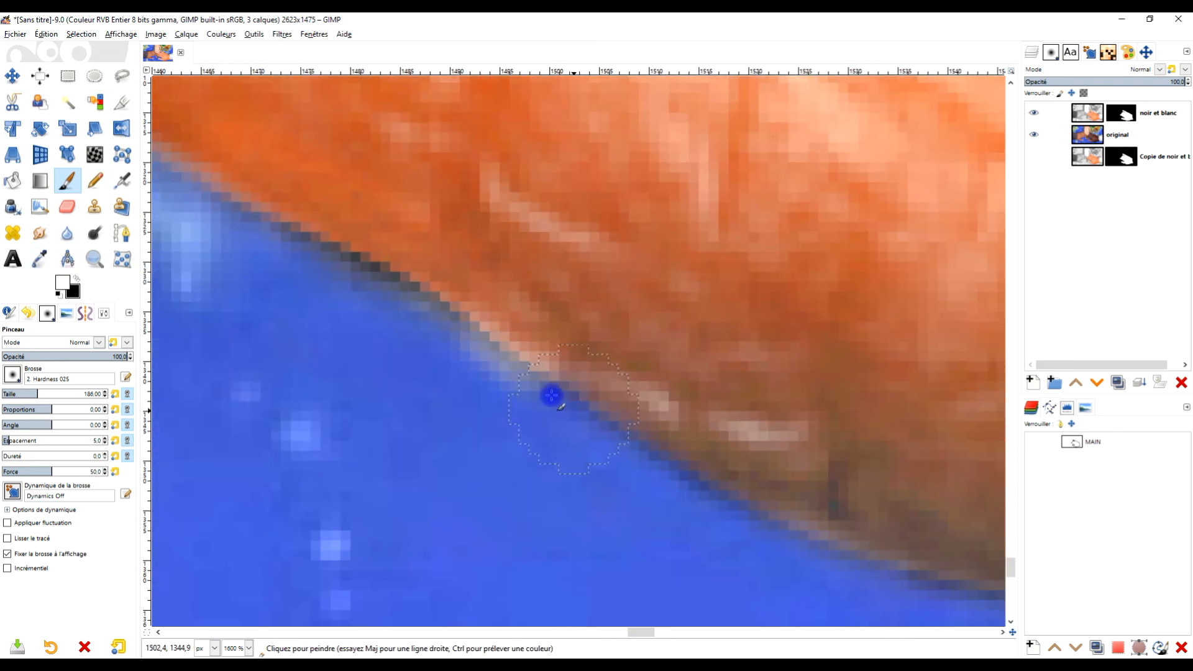
click(491, 395)
click(79, 278)
mouse_move(541, 416)
mouse_down()
mouse_move(469, 382)
mouse_move(488, 361)
mouse_move(512, 367)
mouse_move(555, 409)
mouse_move(460, 346)
mouse_up()
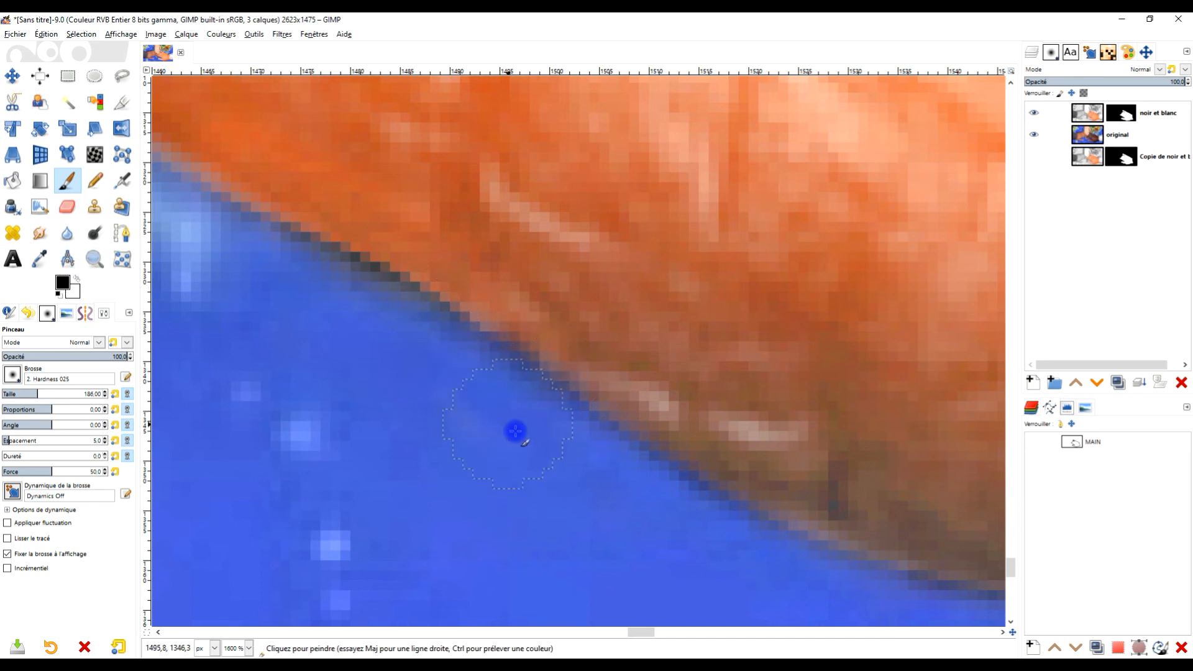
Examine the recoloured hand's edges and creases, comparing the picture with the noir et blanc layer hidden and shown
scroll(658, 439, down, 4)
scroll(670, 429, up, 1)
scroll(647, 399, down, 3)
drag(845, 421, 678, 430)
scroll(819, 436, down, 3)
scroll(714, 519, up, 1)
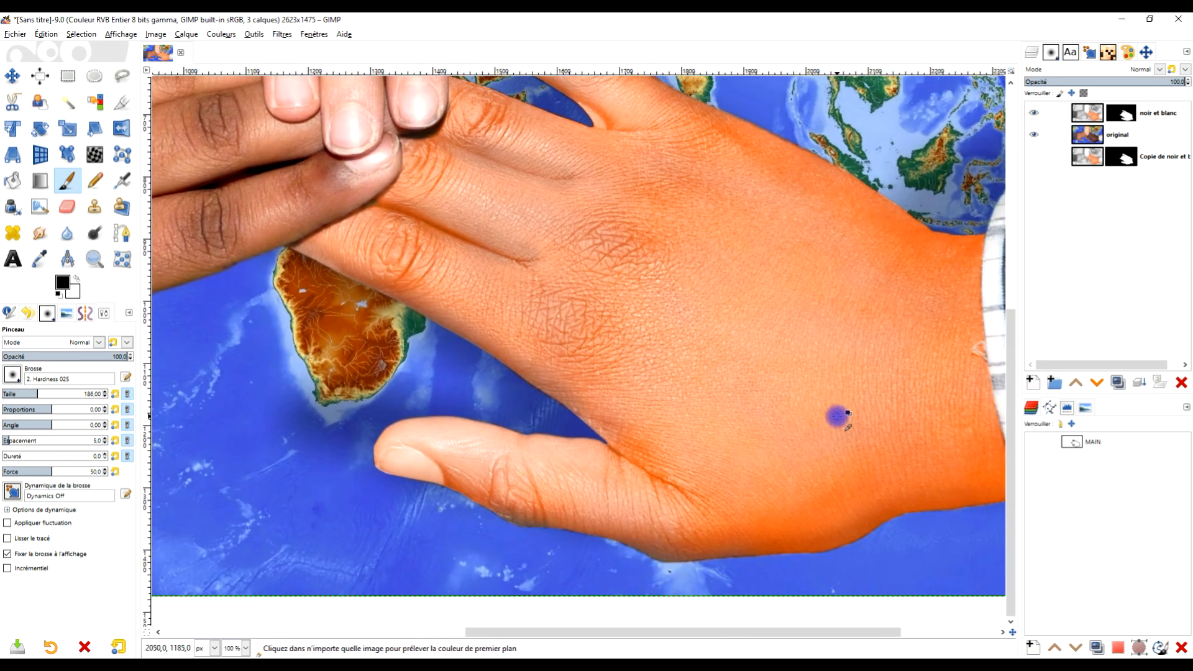
scroll(689, 407, up, 3)
scroll(540, 363, up, 4)
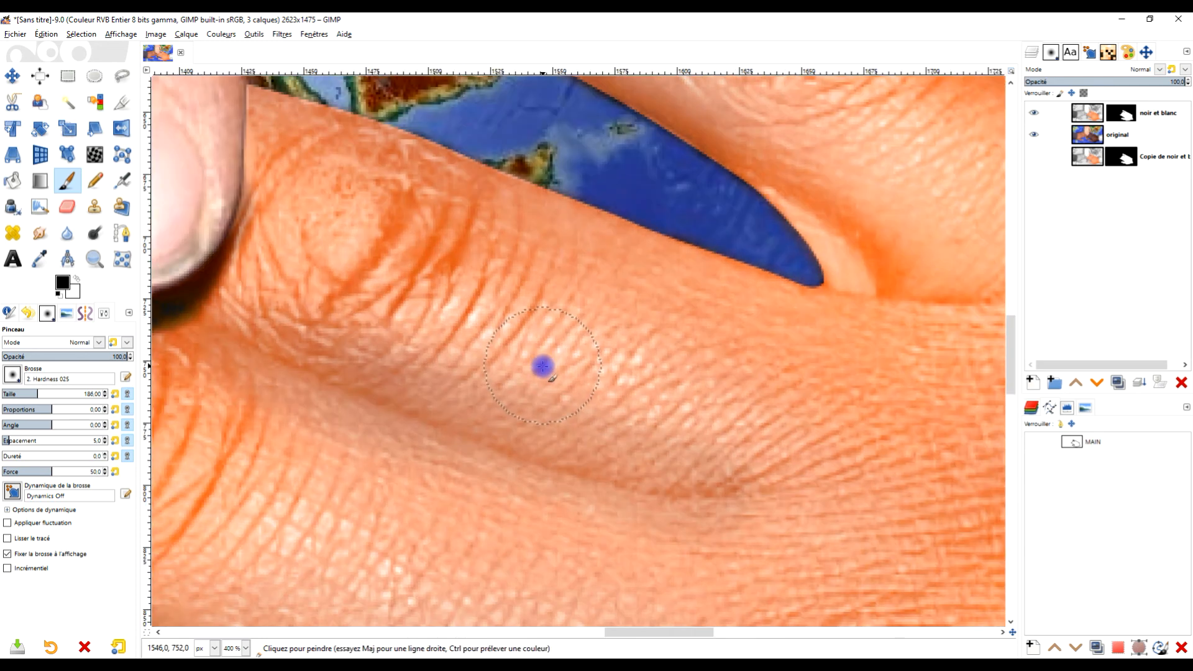
scroll(684, 358, down, 5)
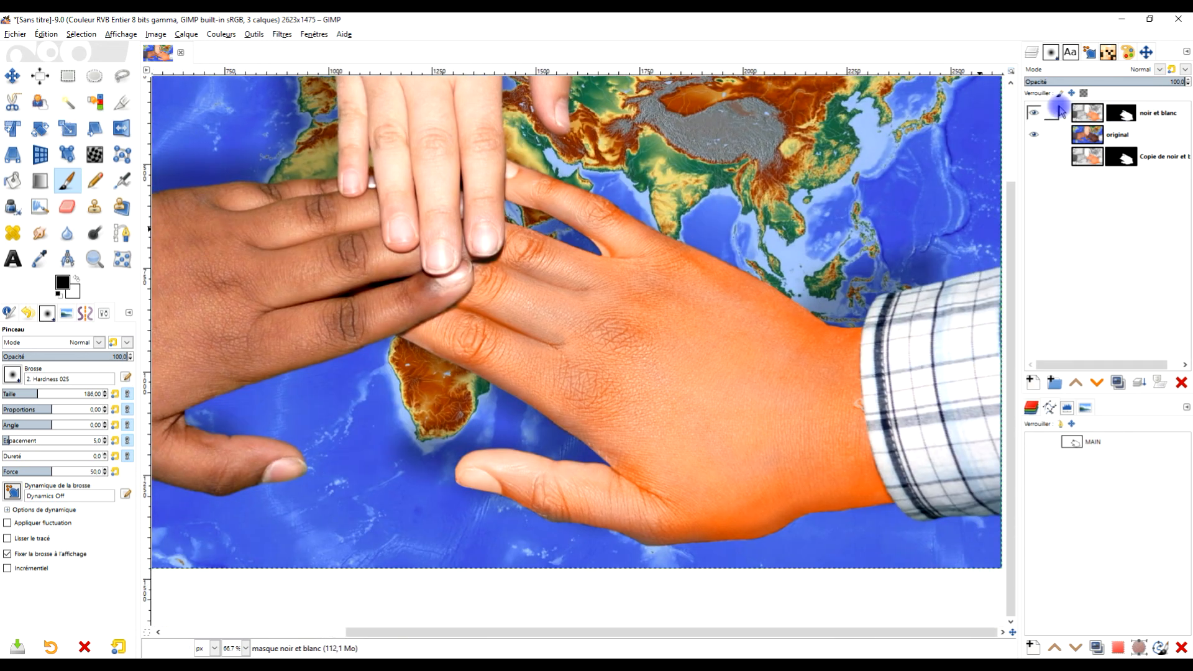
click(1036, 115)
click(1038, 117)
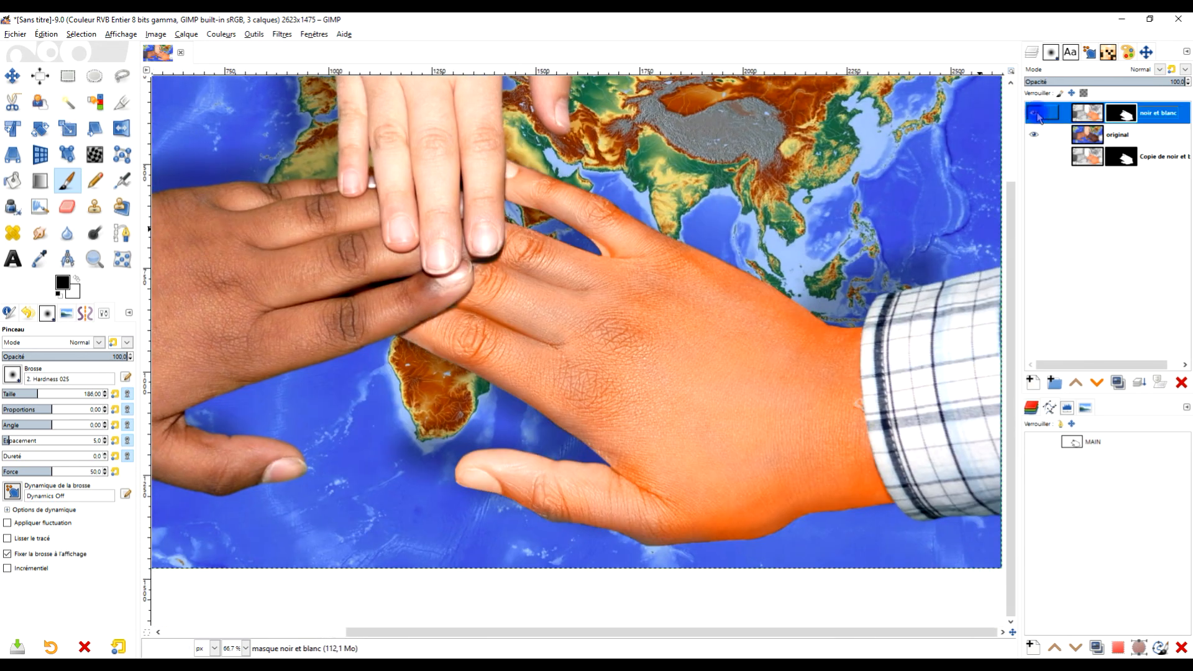
scroll(885, 261, down, 2)
scroll(885, 259, up, 1)
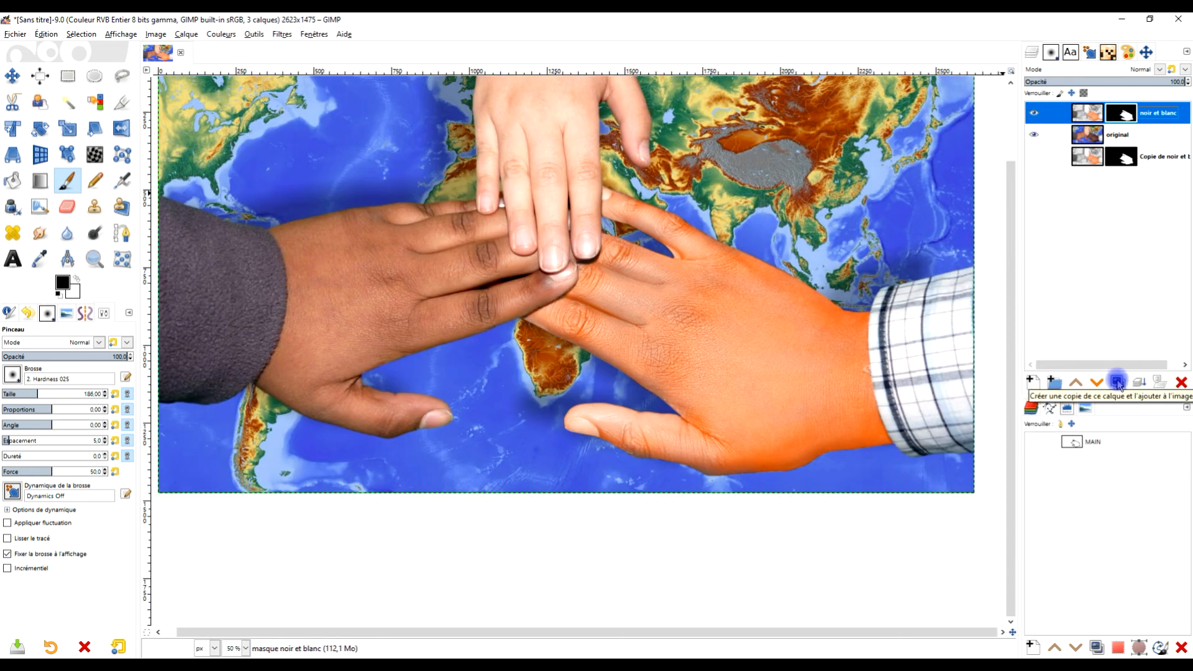
Rename the noir et blanc layer as noir et blanc #1 and duplicate it
double_click(1180, 120)
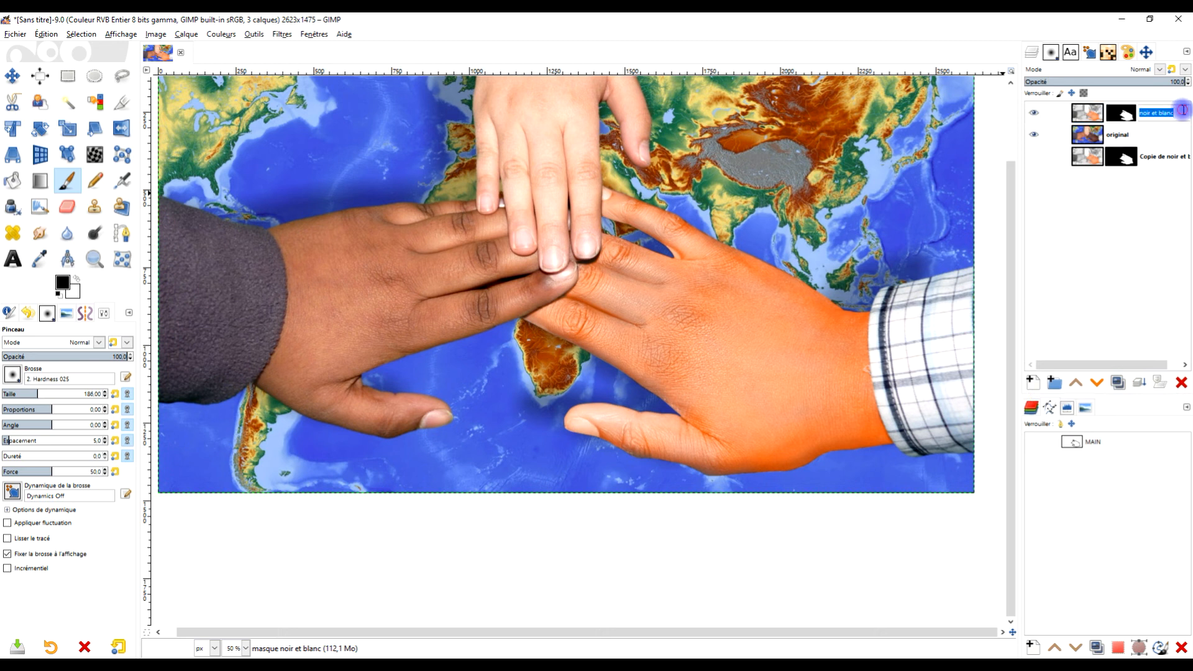
text(#1)
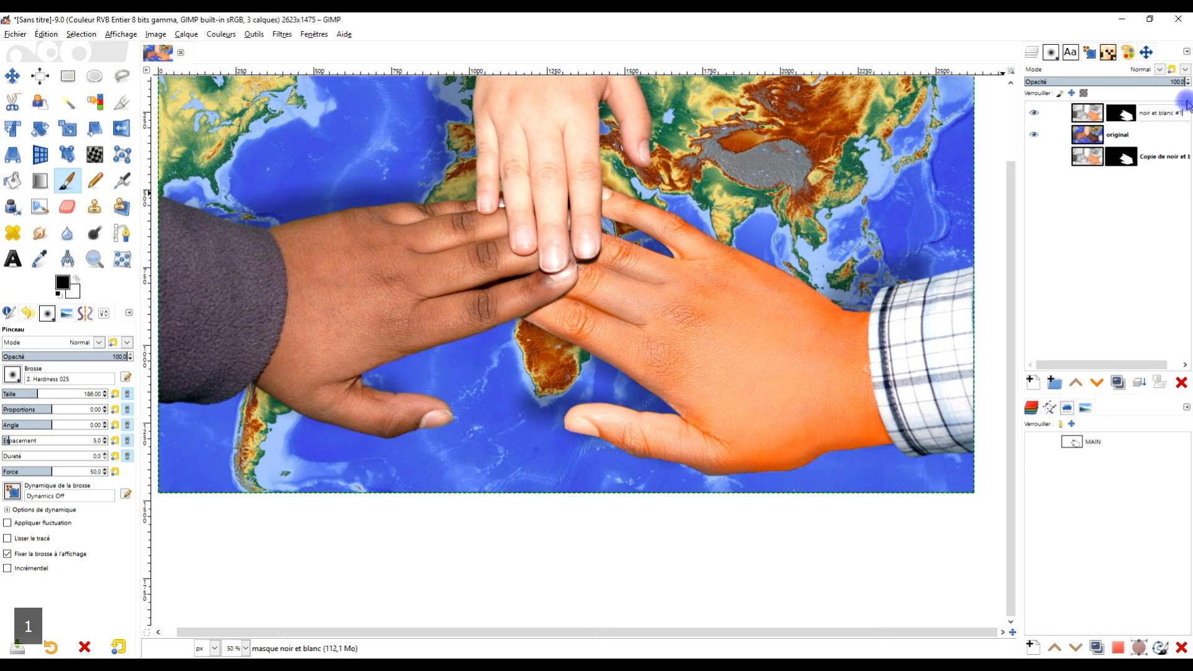
key(Return)
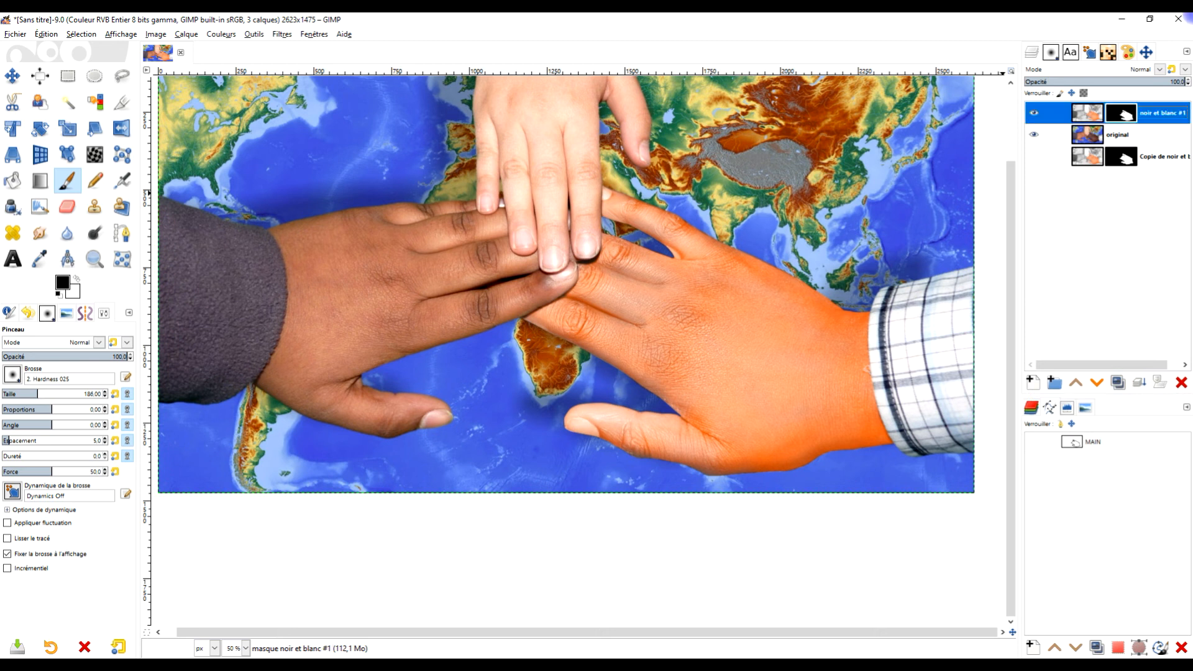
click(1117, 383)
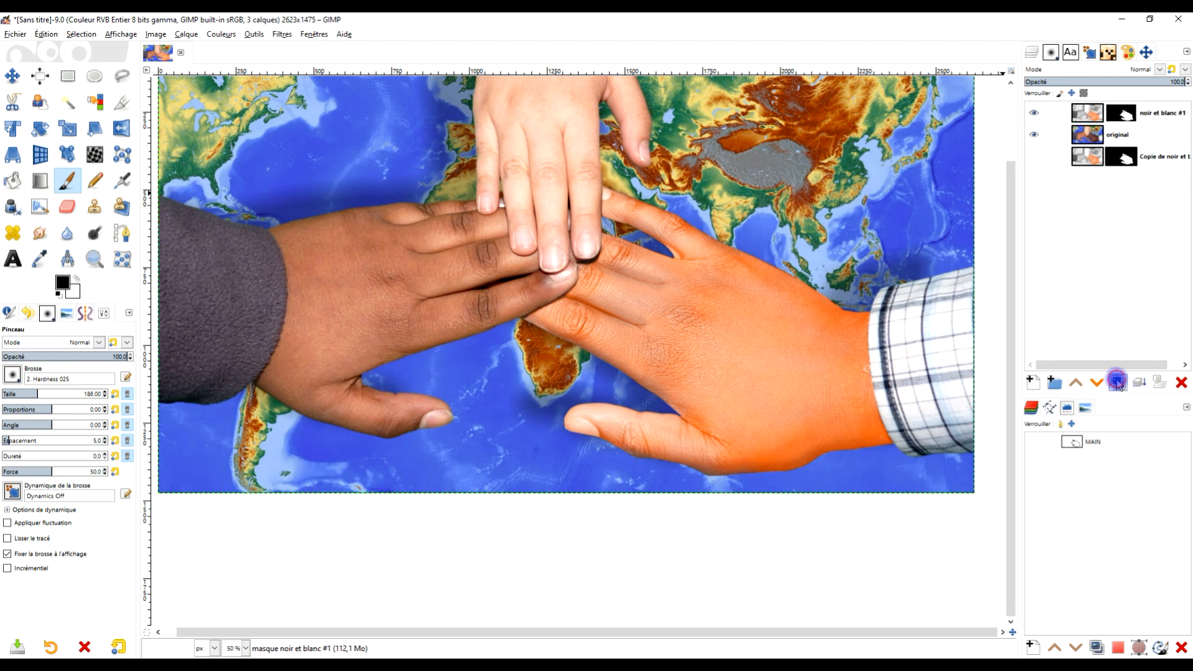
Compare the hand's colour with the duplicated noir et blanc #2 layer hidden and shown
key(1)
drag(846, 352, 798, 312)
click(1046, 116)
click(1033, 115)
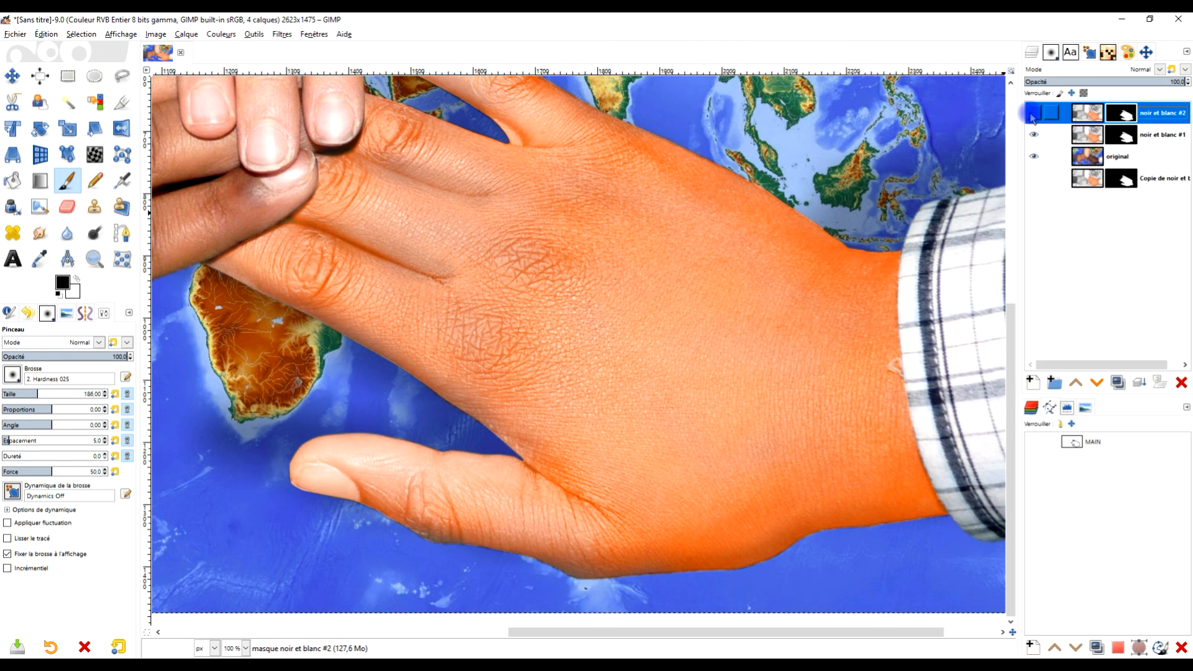
click(1031, 116)
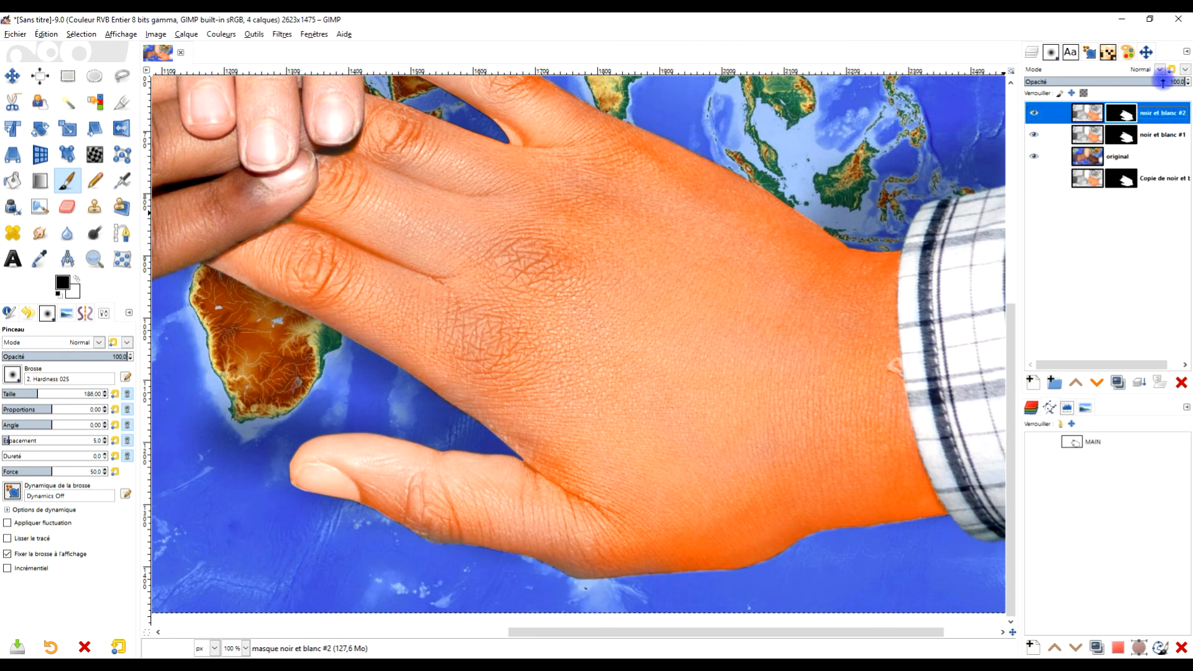
Try an opacity of 32 on the noir et blanc #2 layer and compare the hand with that layer hidden and shown
click(1162, 82)
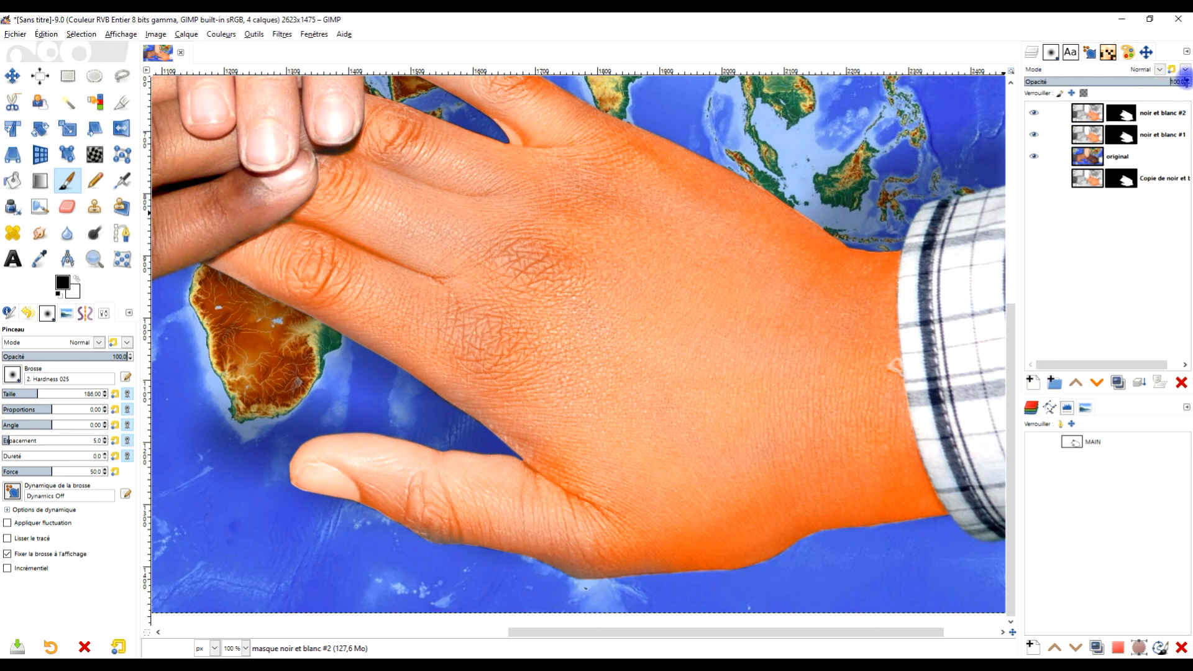
drag(1111, 82, 1078, 82)
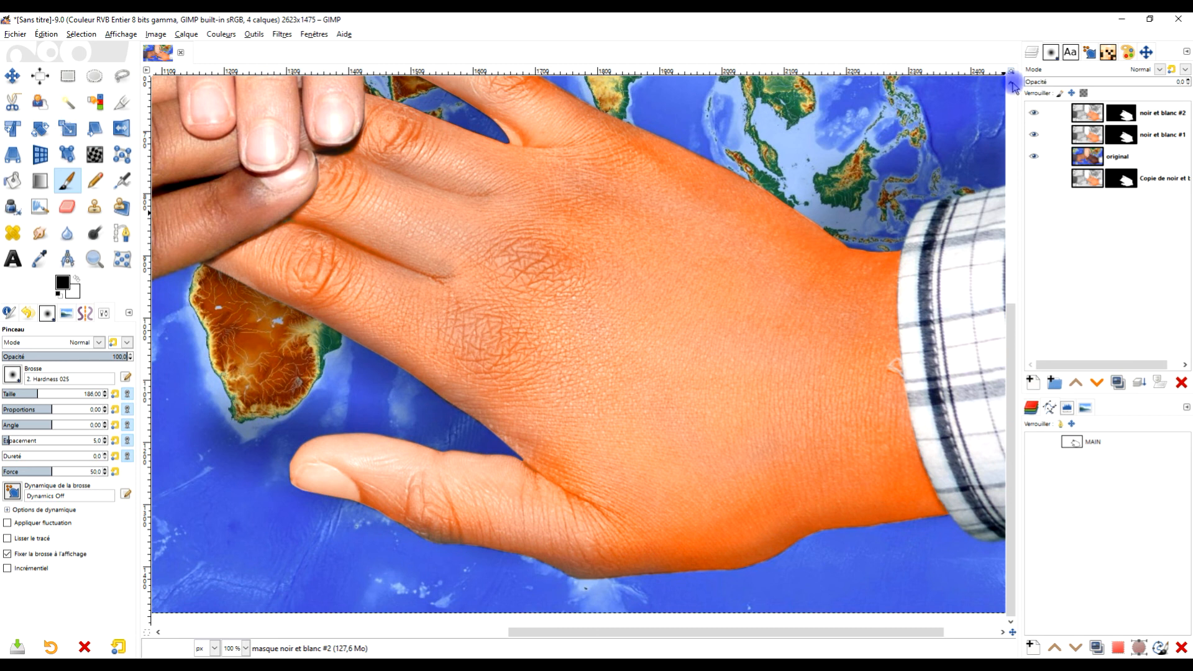
drag(1042, 84, 1077, 83)
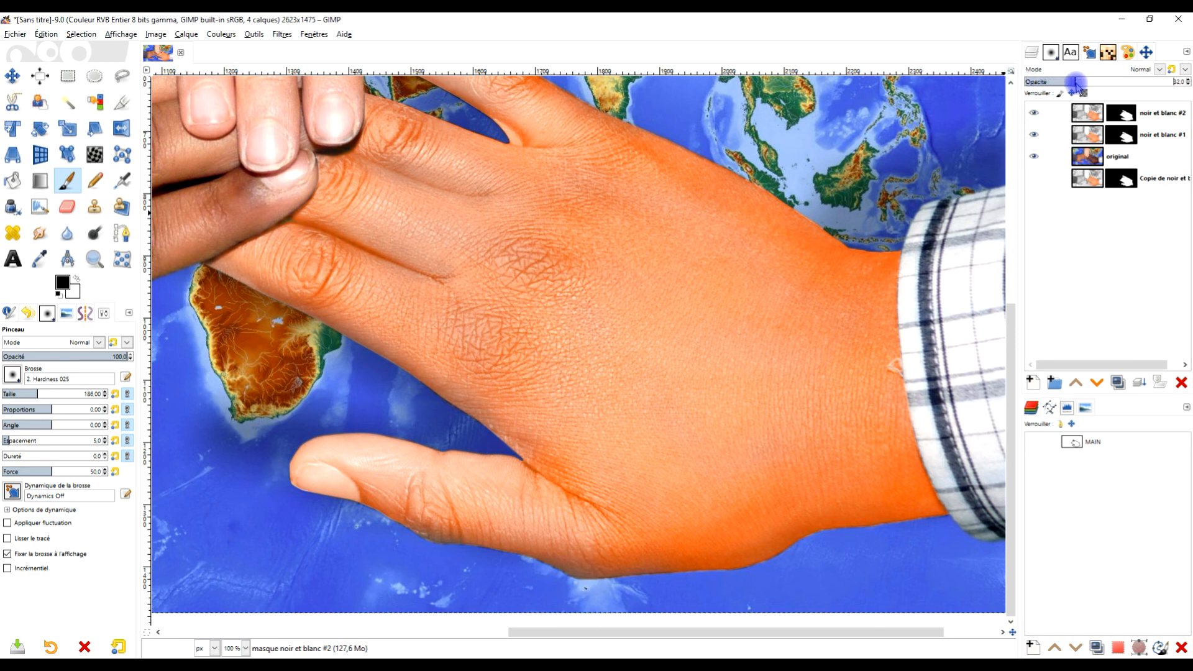
click(1035, 113)
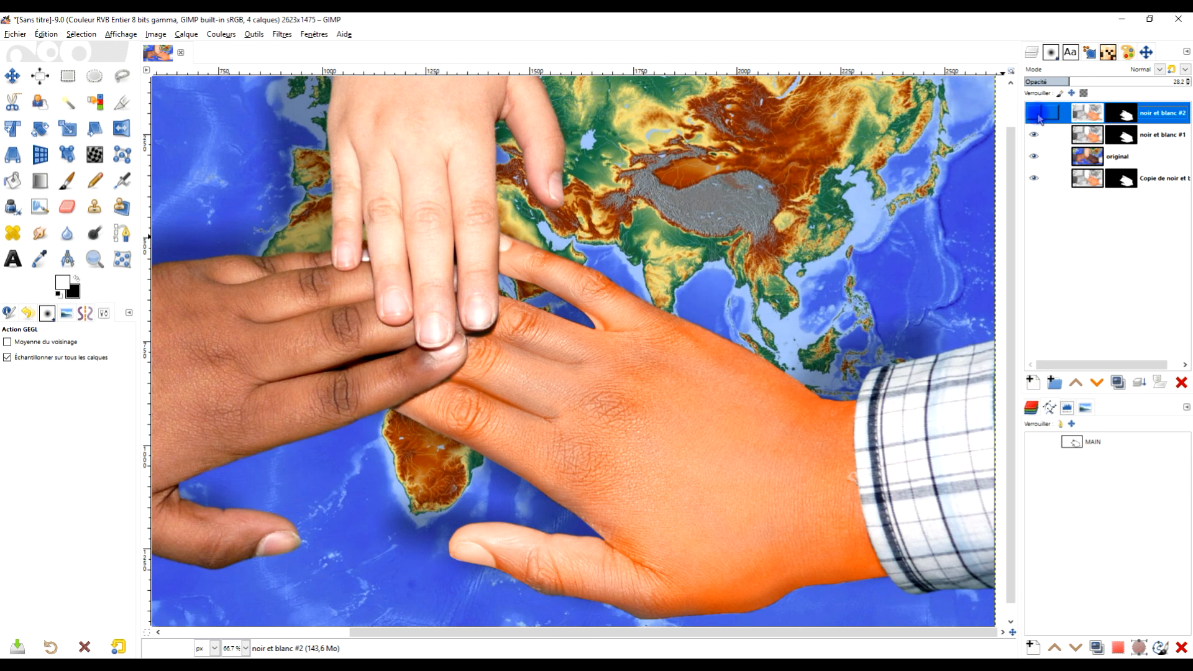
click(1039, 117)
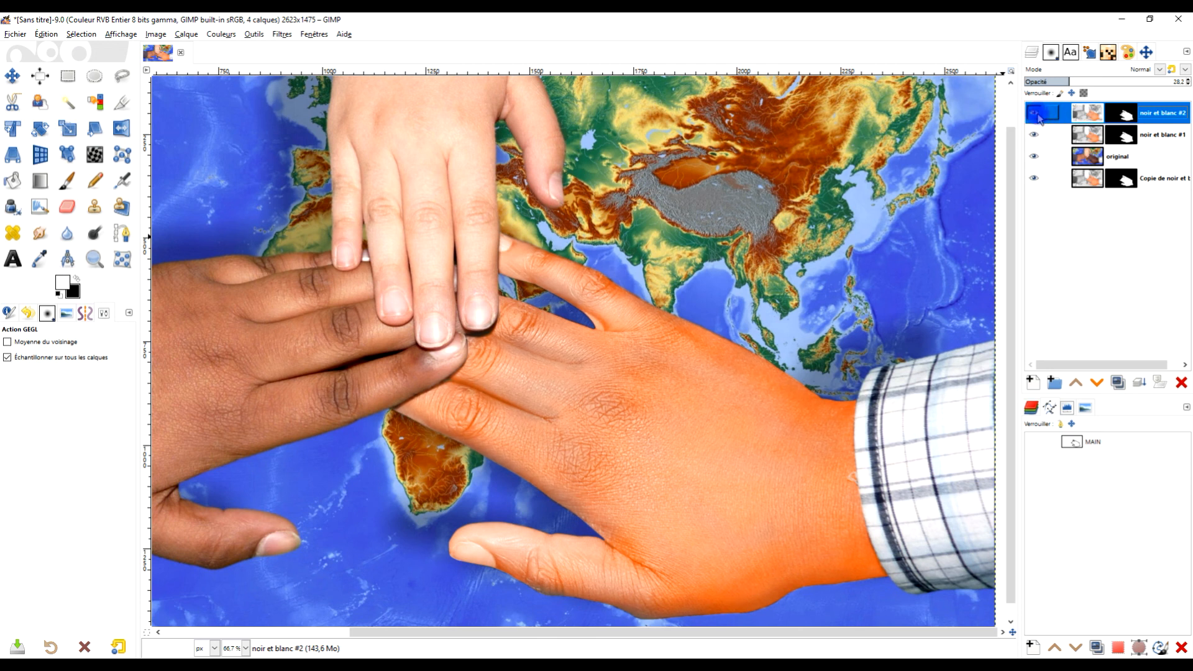
Test the noir et blanc #2 layer at 12.4 opacity with its visibility toggled, and settle its opacity at about 29
click(1090, 80)
drag(1090, 81, 1044, 81)
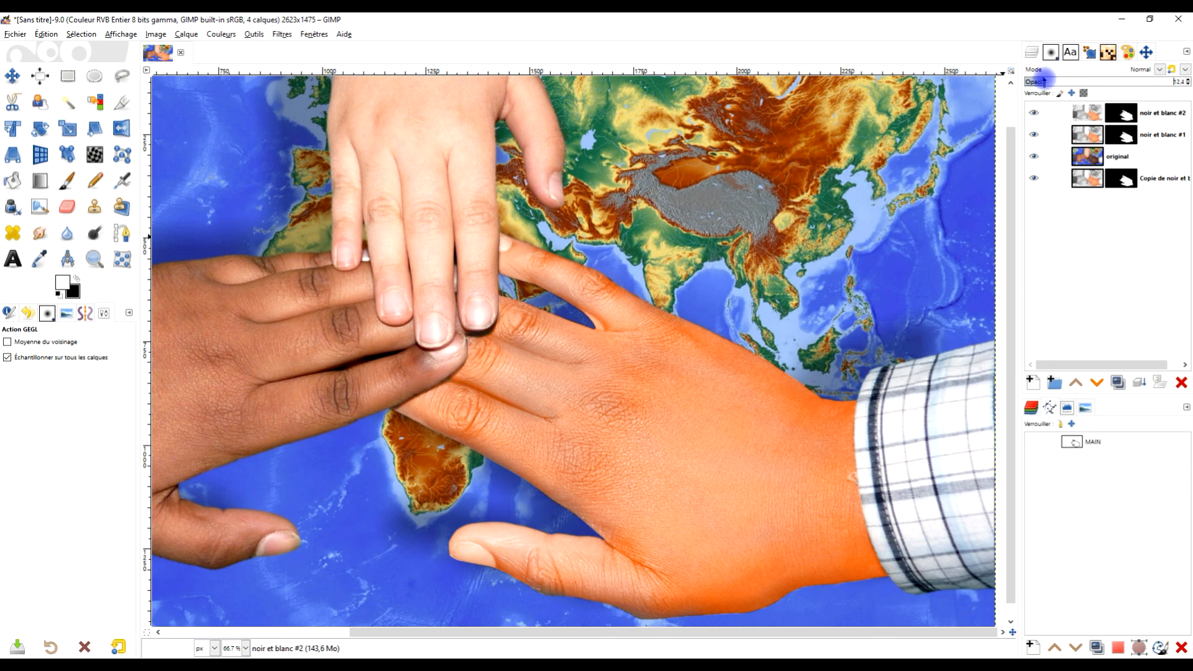
click(1039, 116)
click(1039, 115)
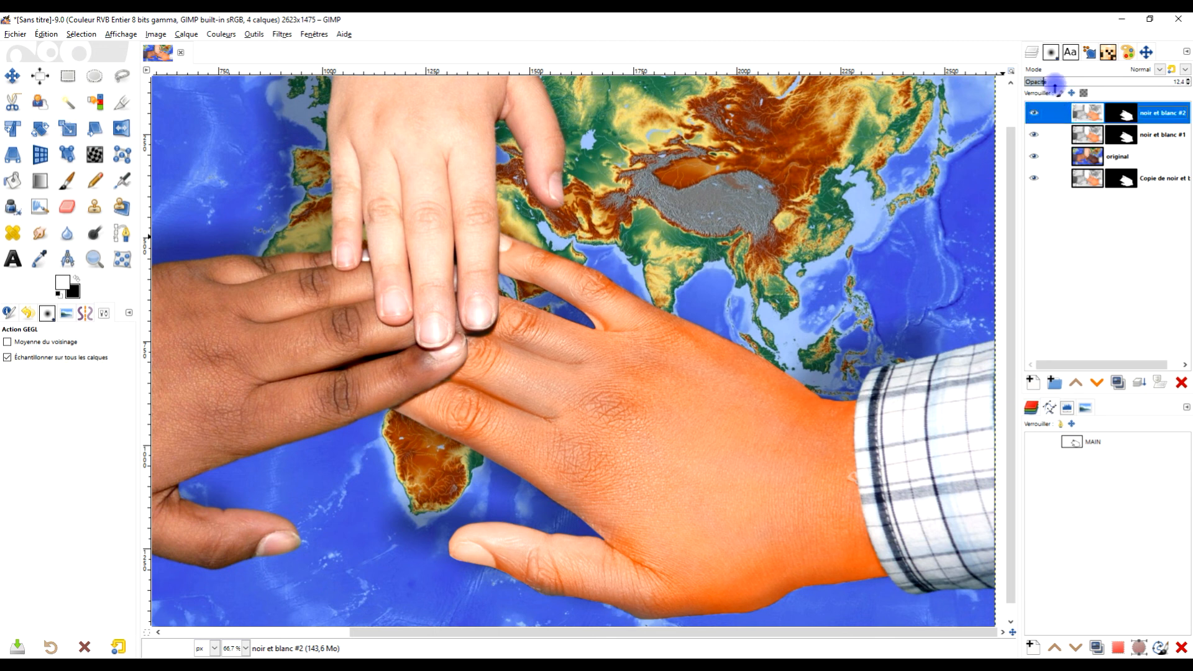
drag(1056, 81, 1067, 81)
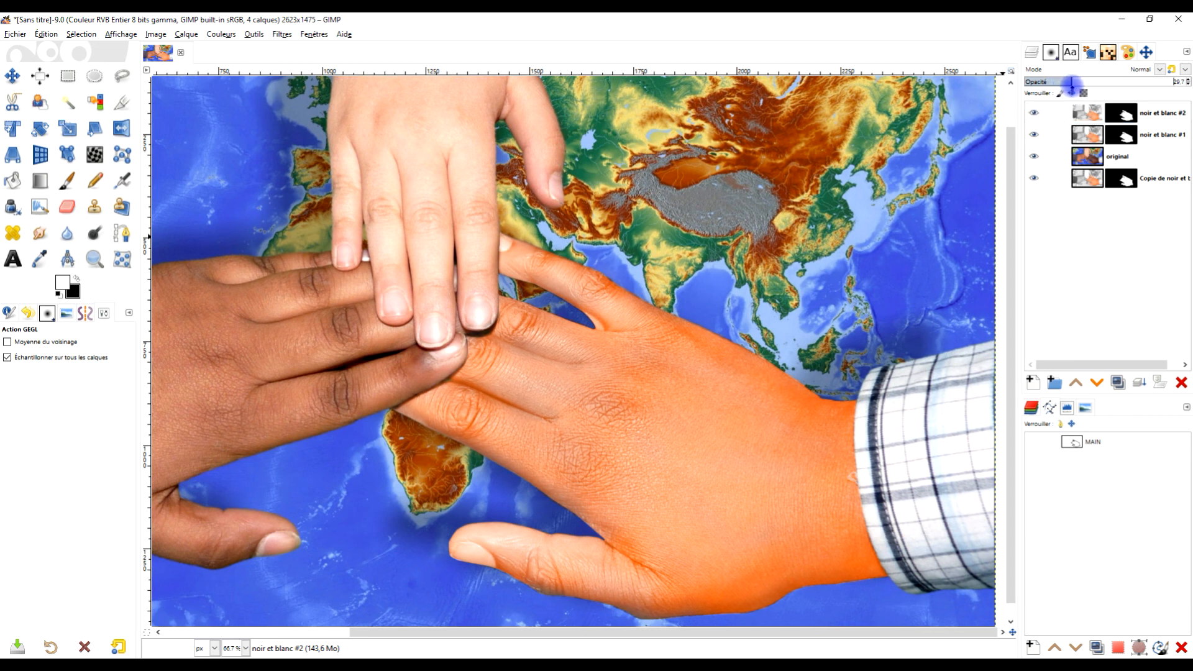
Raise the noir et blanc #2 layer's opacity to about 35.5 and compare the hand with that layer hidden and shown
scroll(796, 295, down, 2)
scroll(795, 295, up, 1)
drag(803, 288, 809, 330)
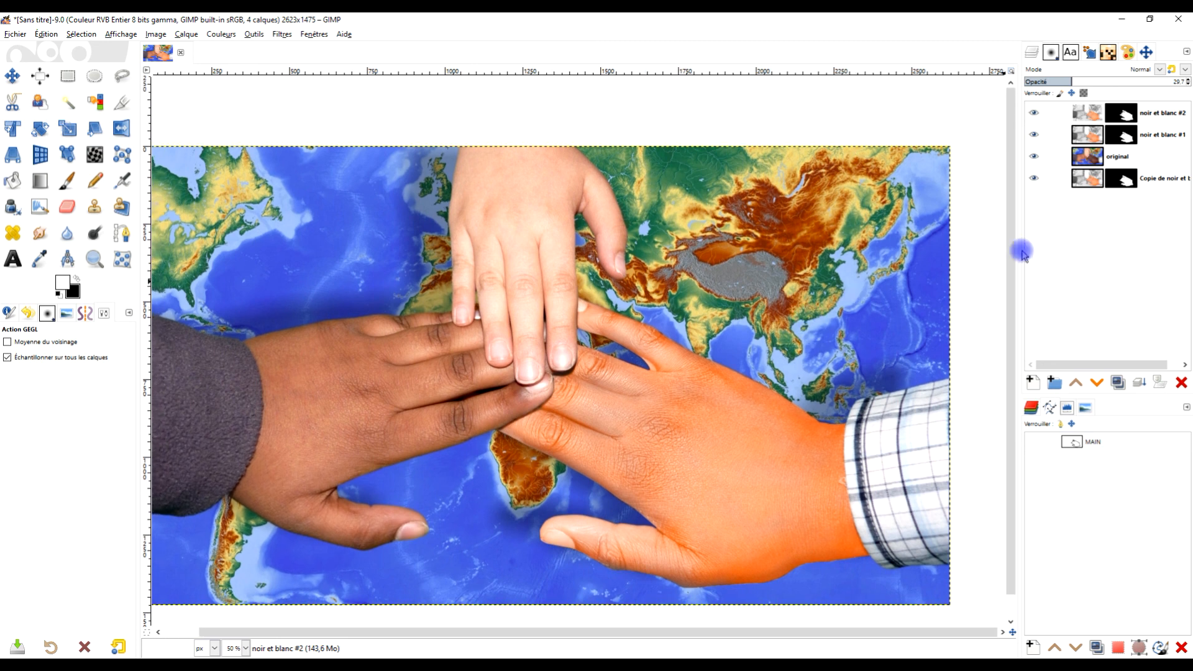
drag(1074, 81, 1083, 82)
click(1036, 115)
click(1036, 116)
click(1036, 115)
click(1035, 114)
click(1035, 114)
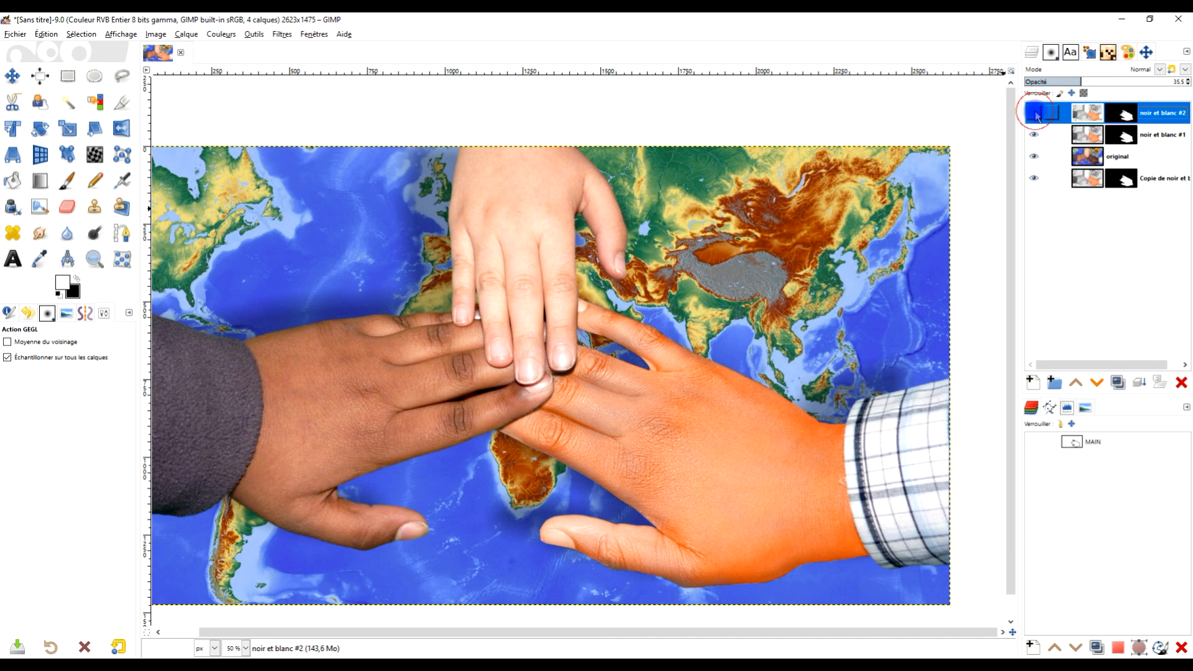
click(1036, 115)
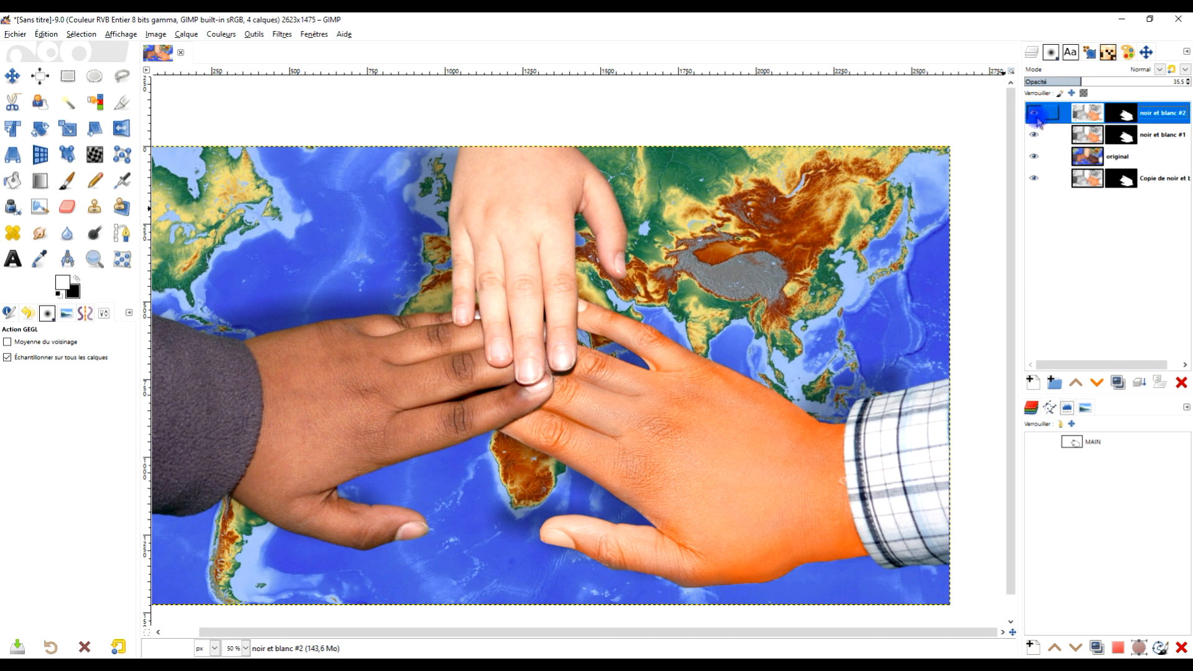
click(1036, 117)
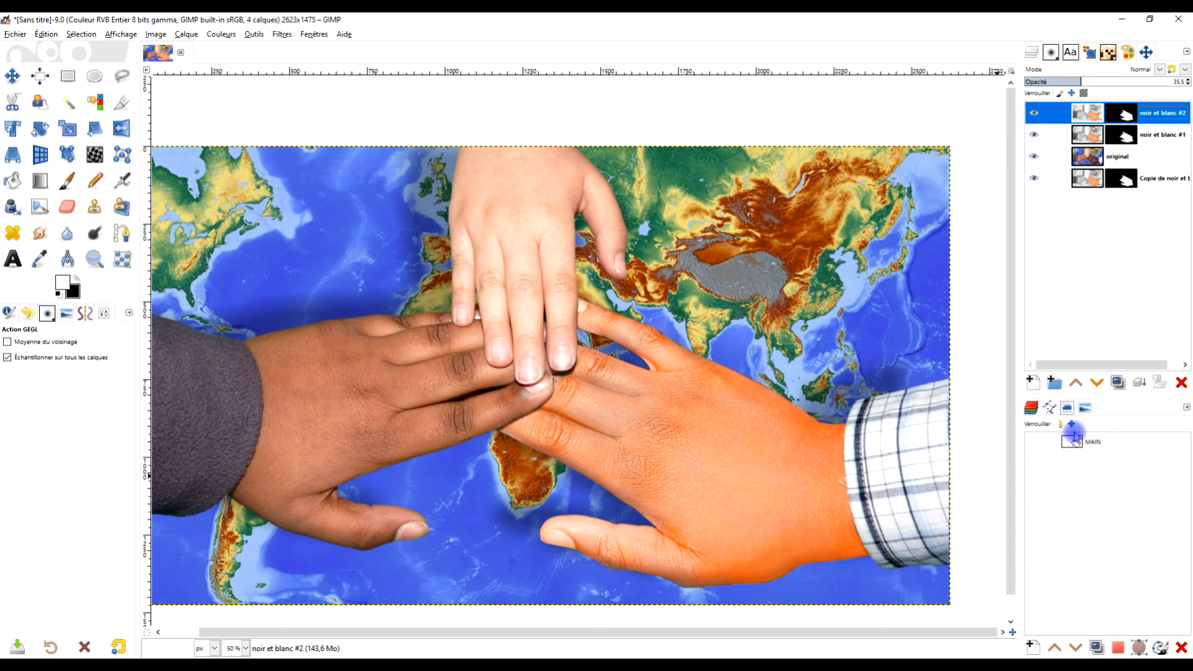
Show only the original layer to compare the hand before and after recolouring, and restore the other layers' visibility
drag(775, 415, 819, 369)
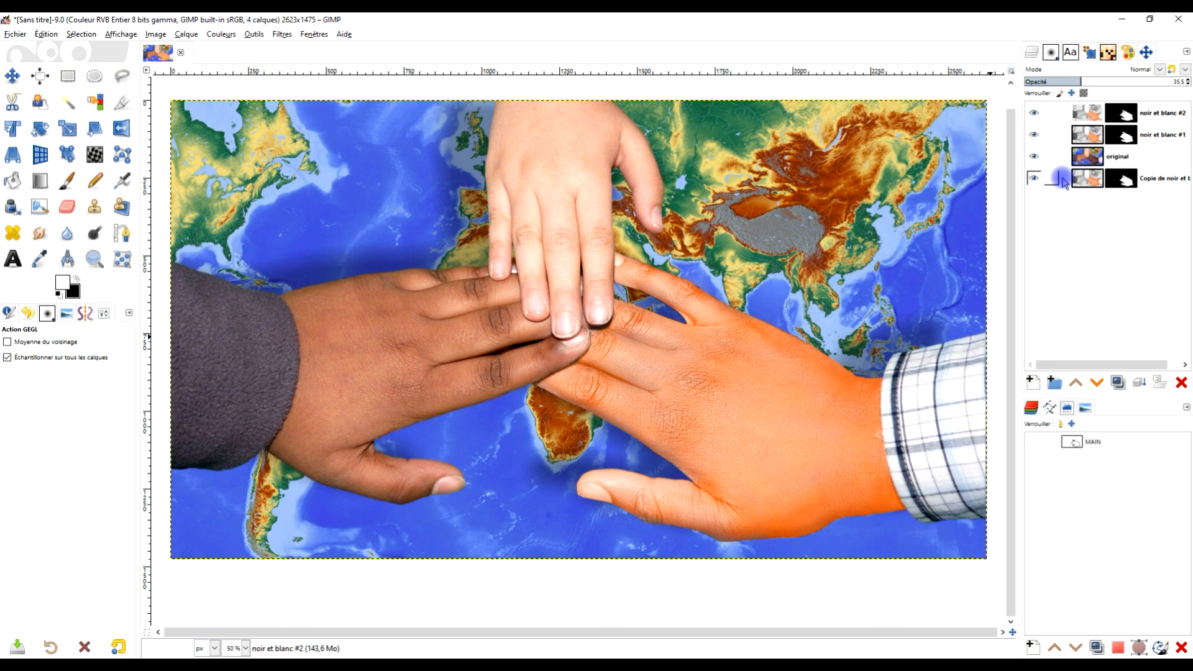
shift+click(1033, 156)
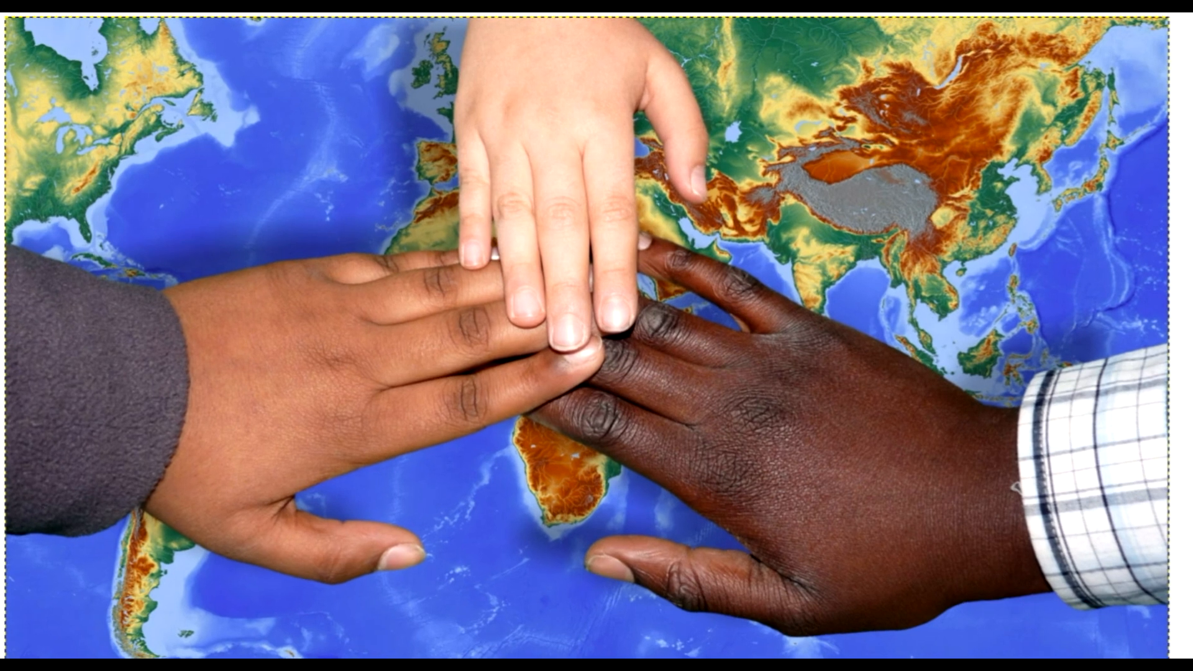
shift+click(1033, 157)
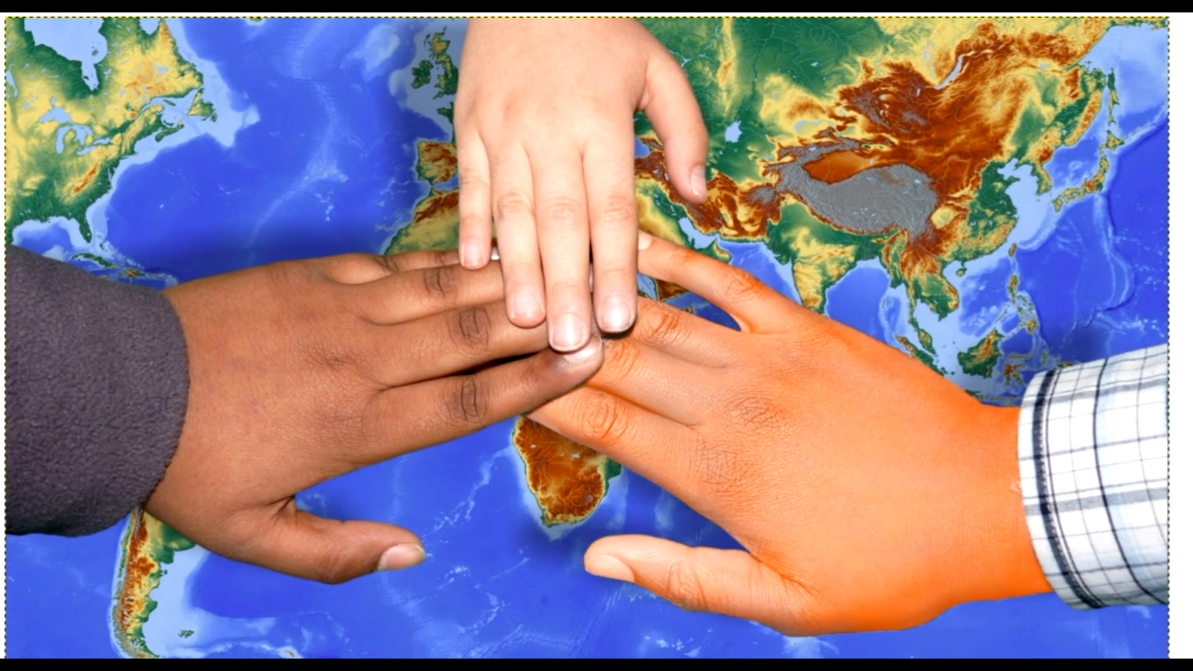